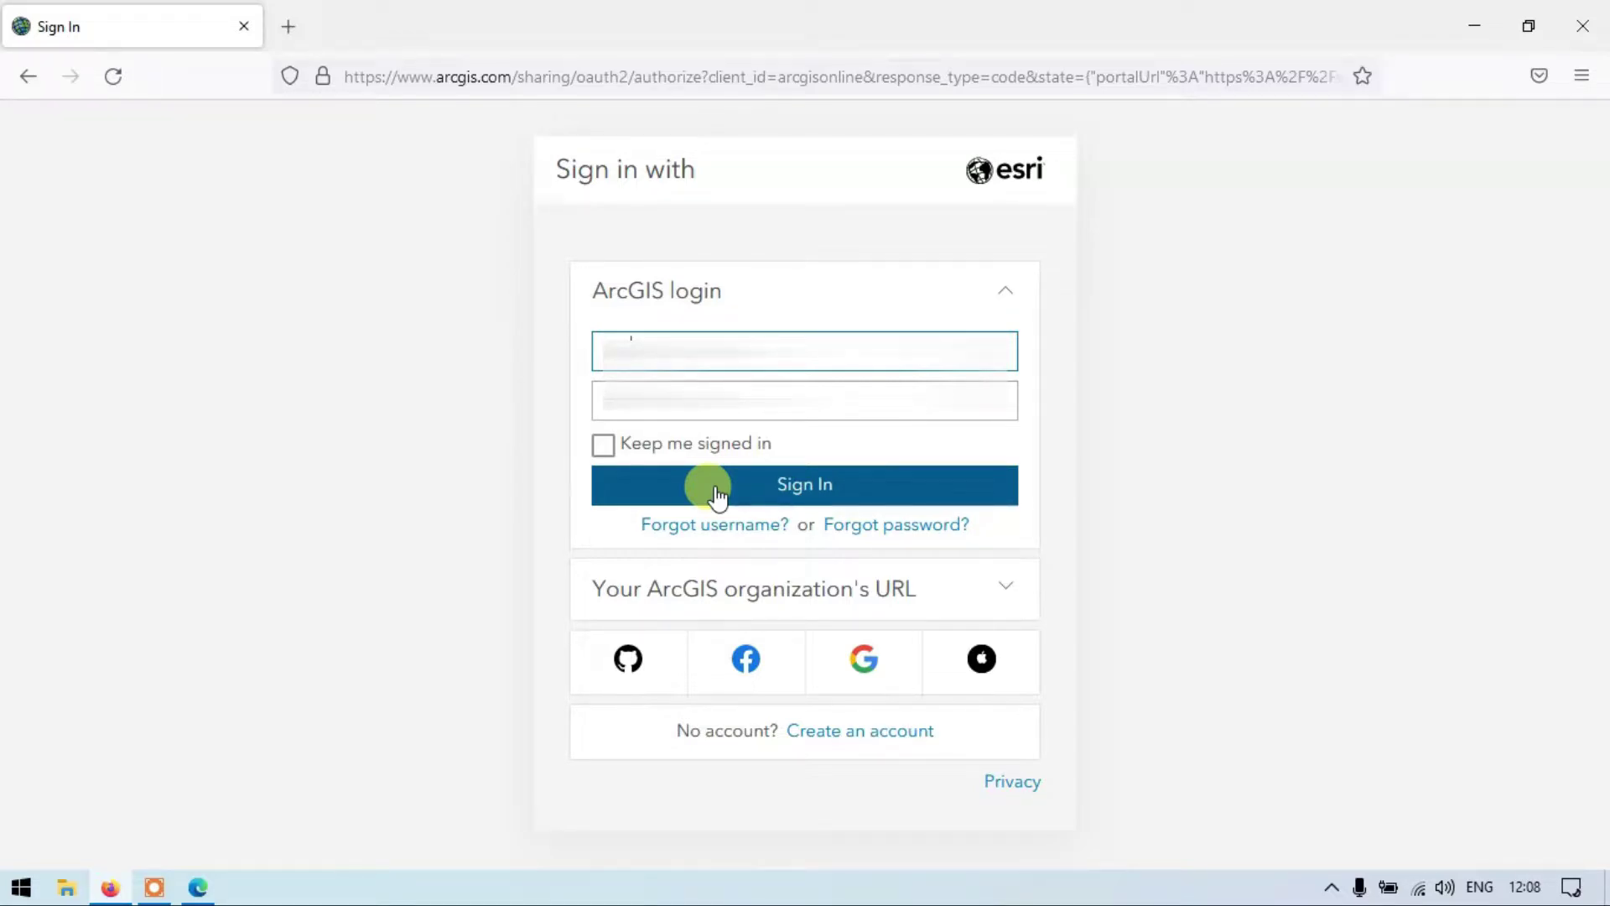
Step: Enter the account password, enable Keep me signed in, and sign in to ArcGIS Online
click(751, 416)
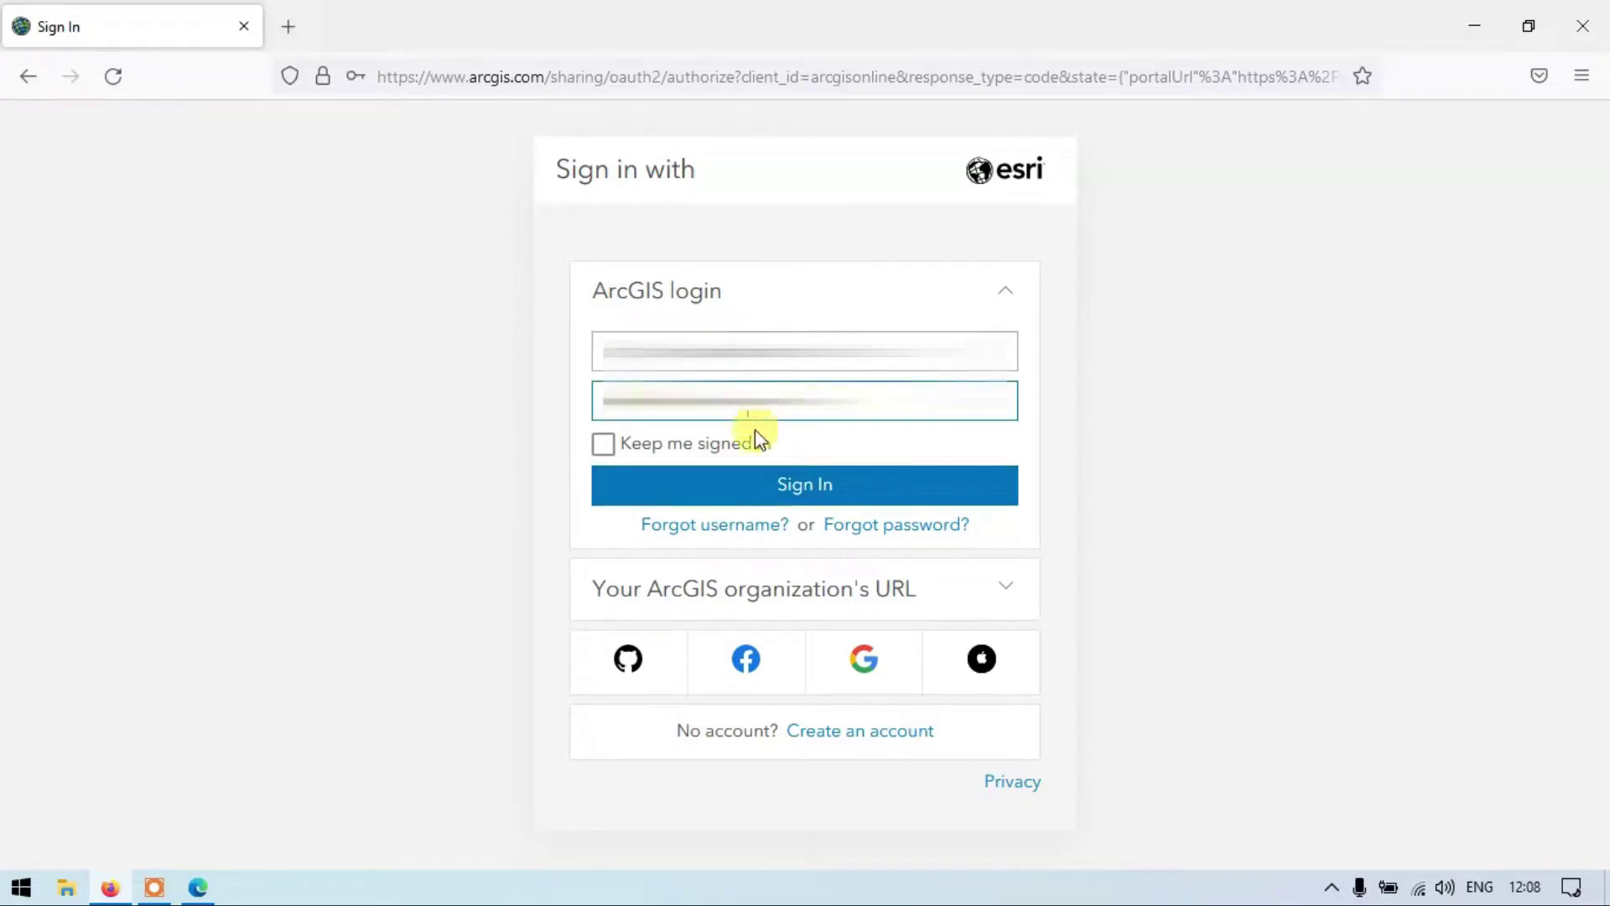
click(604, 444)
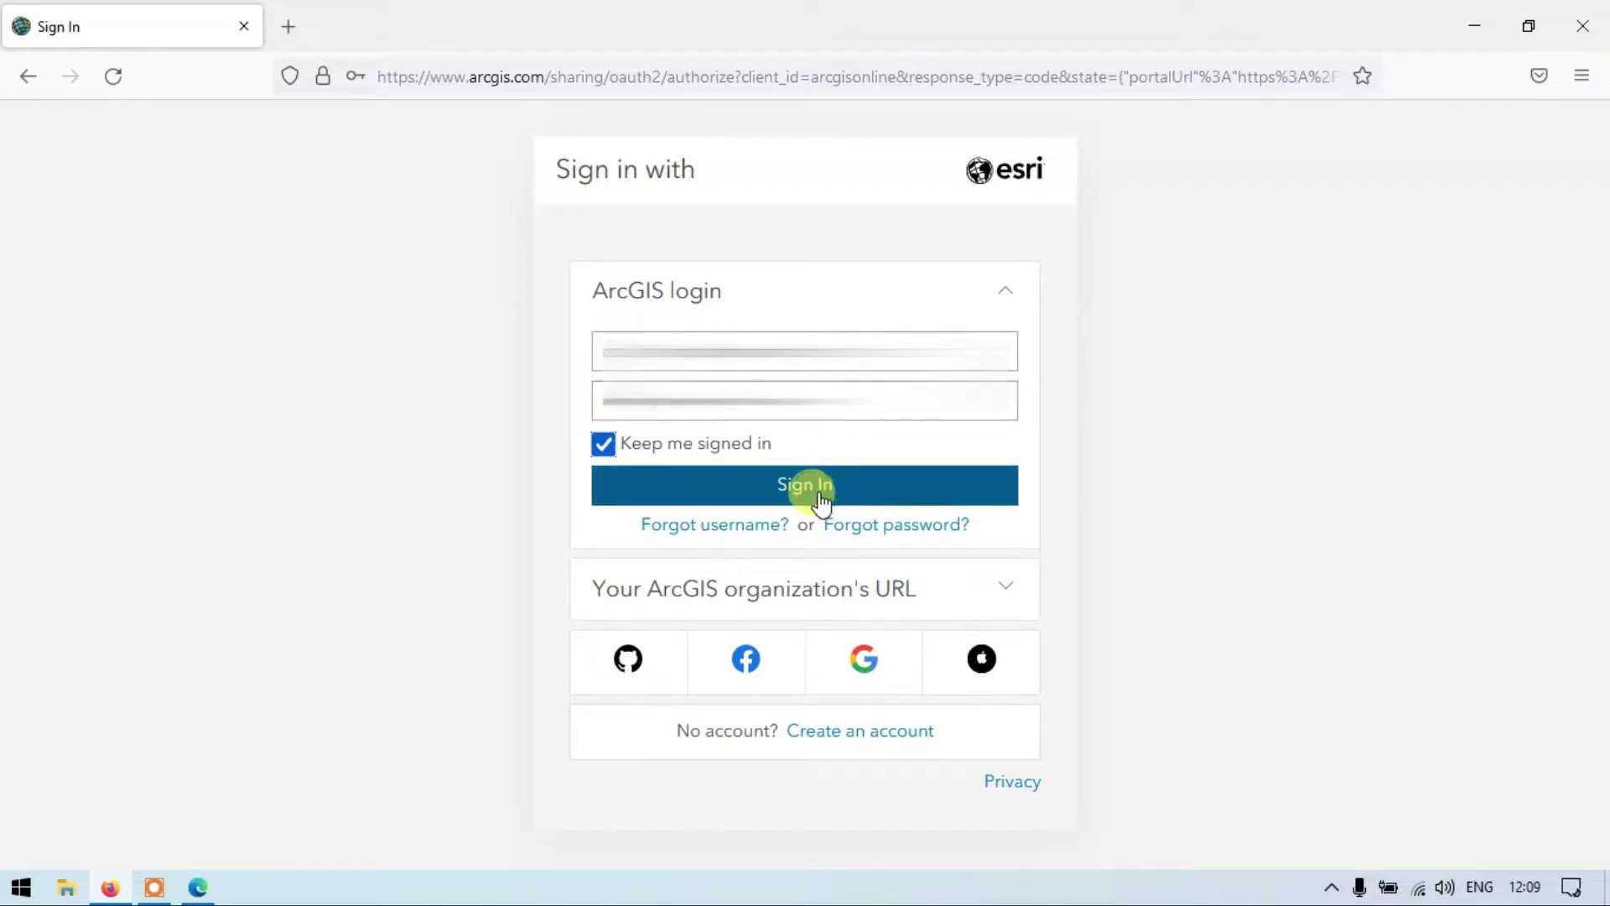
click(822, 502)
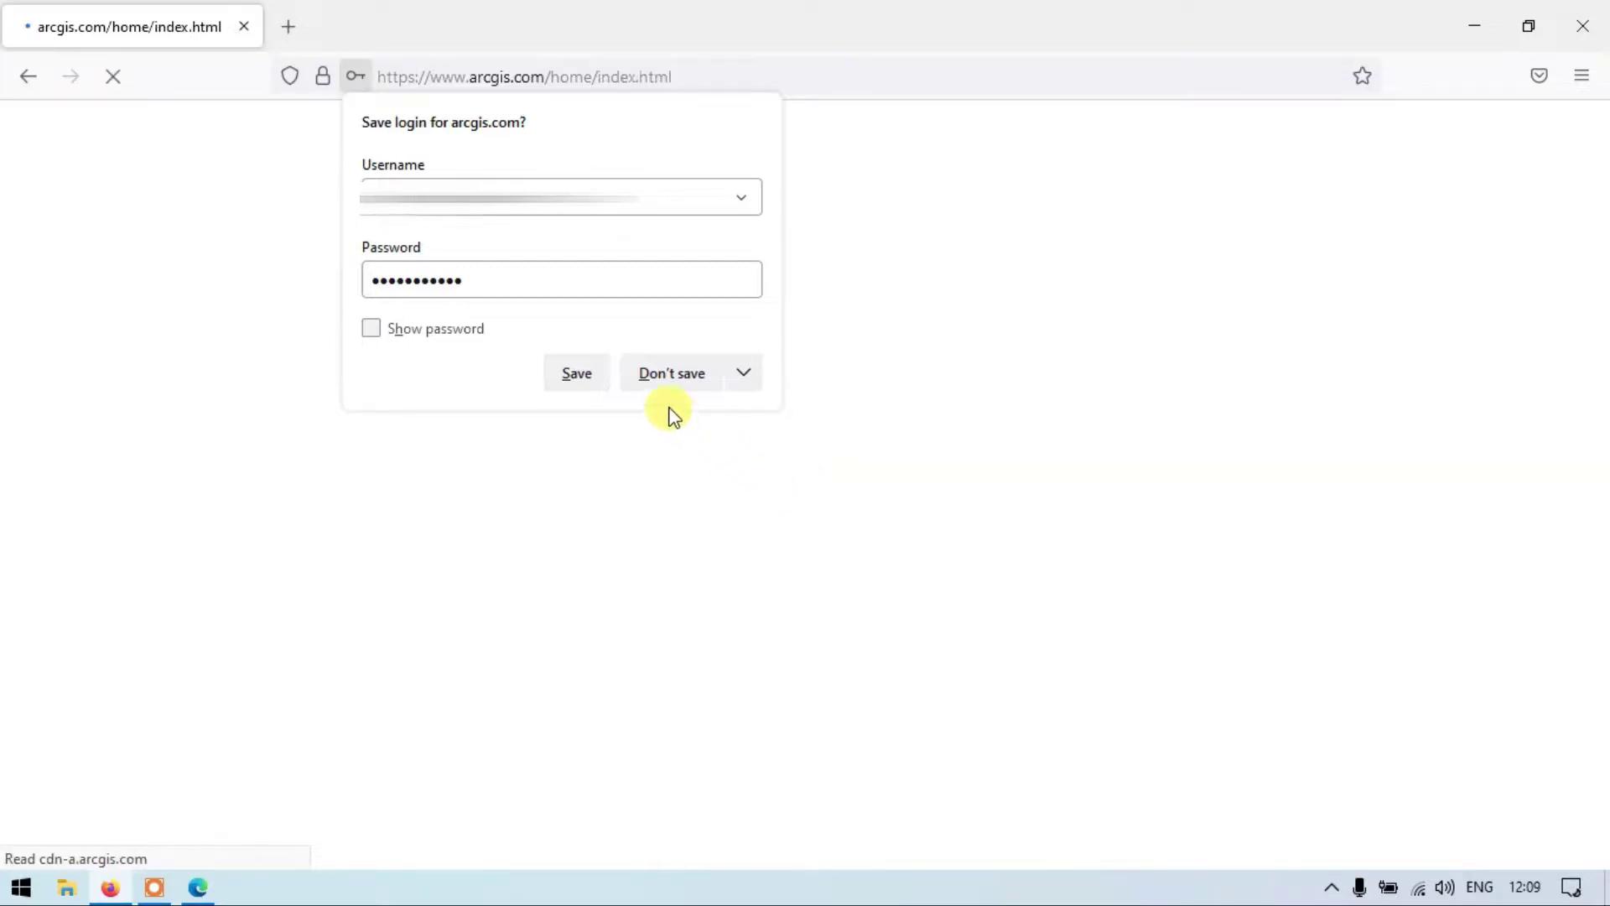
Step: Decline Firefox's save-login prompt, start a new map, and zoom it to India
click(666, 375)
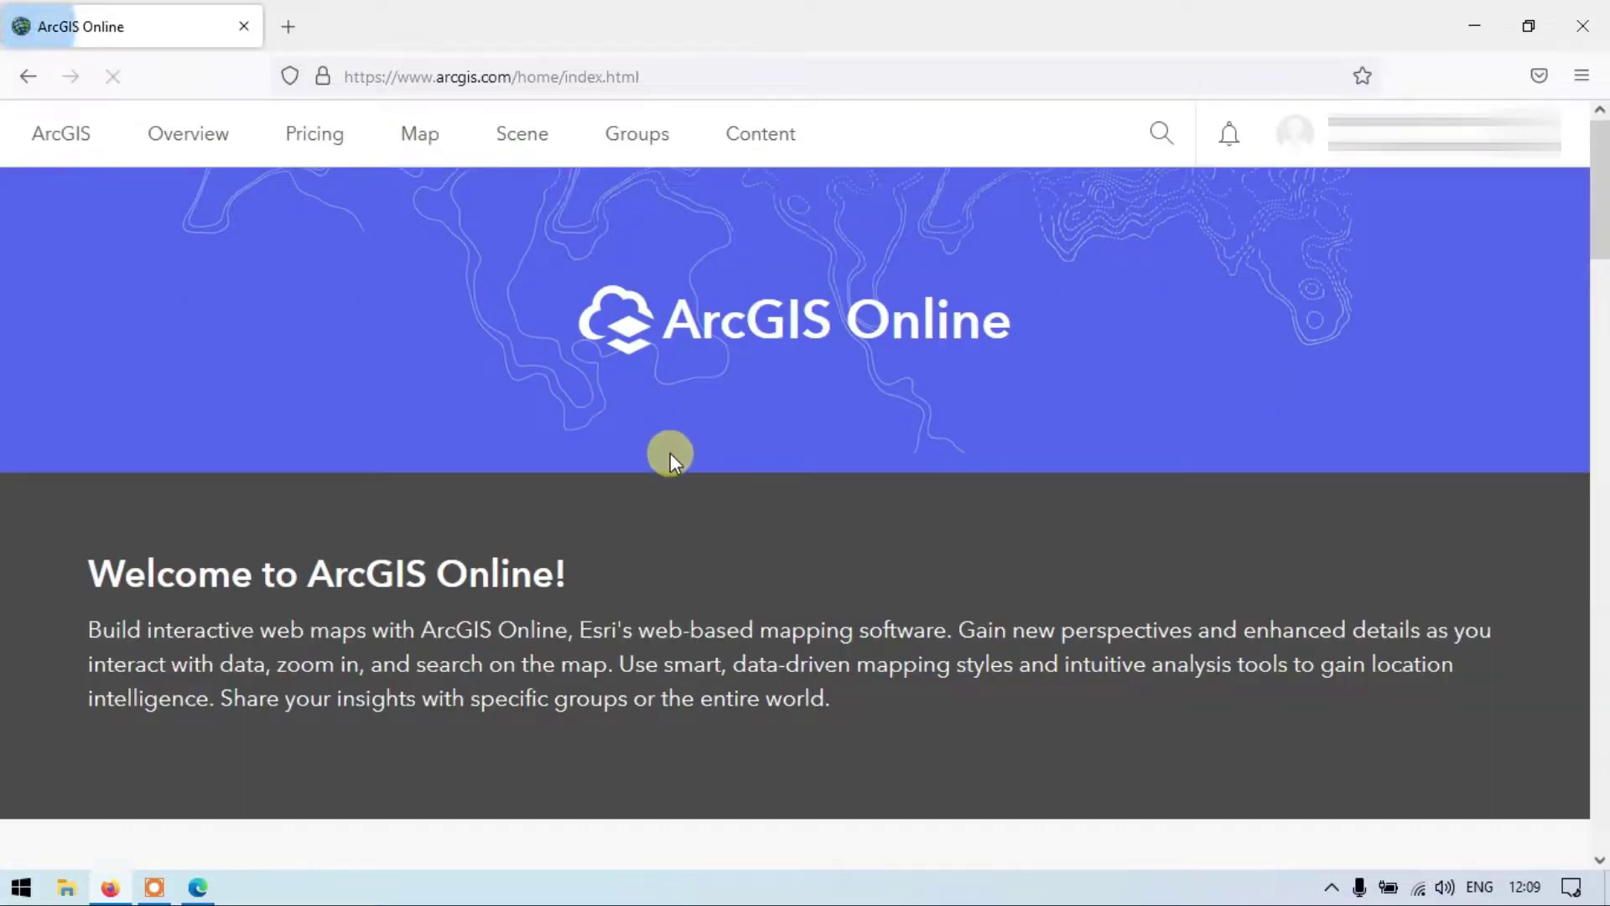
click(429, 147)
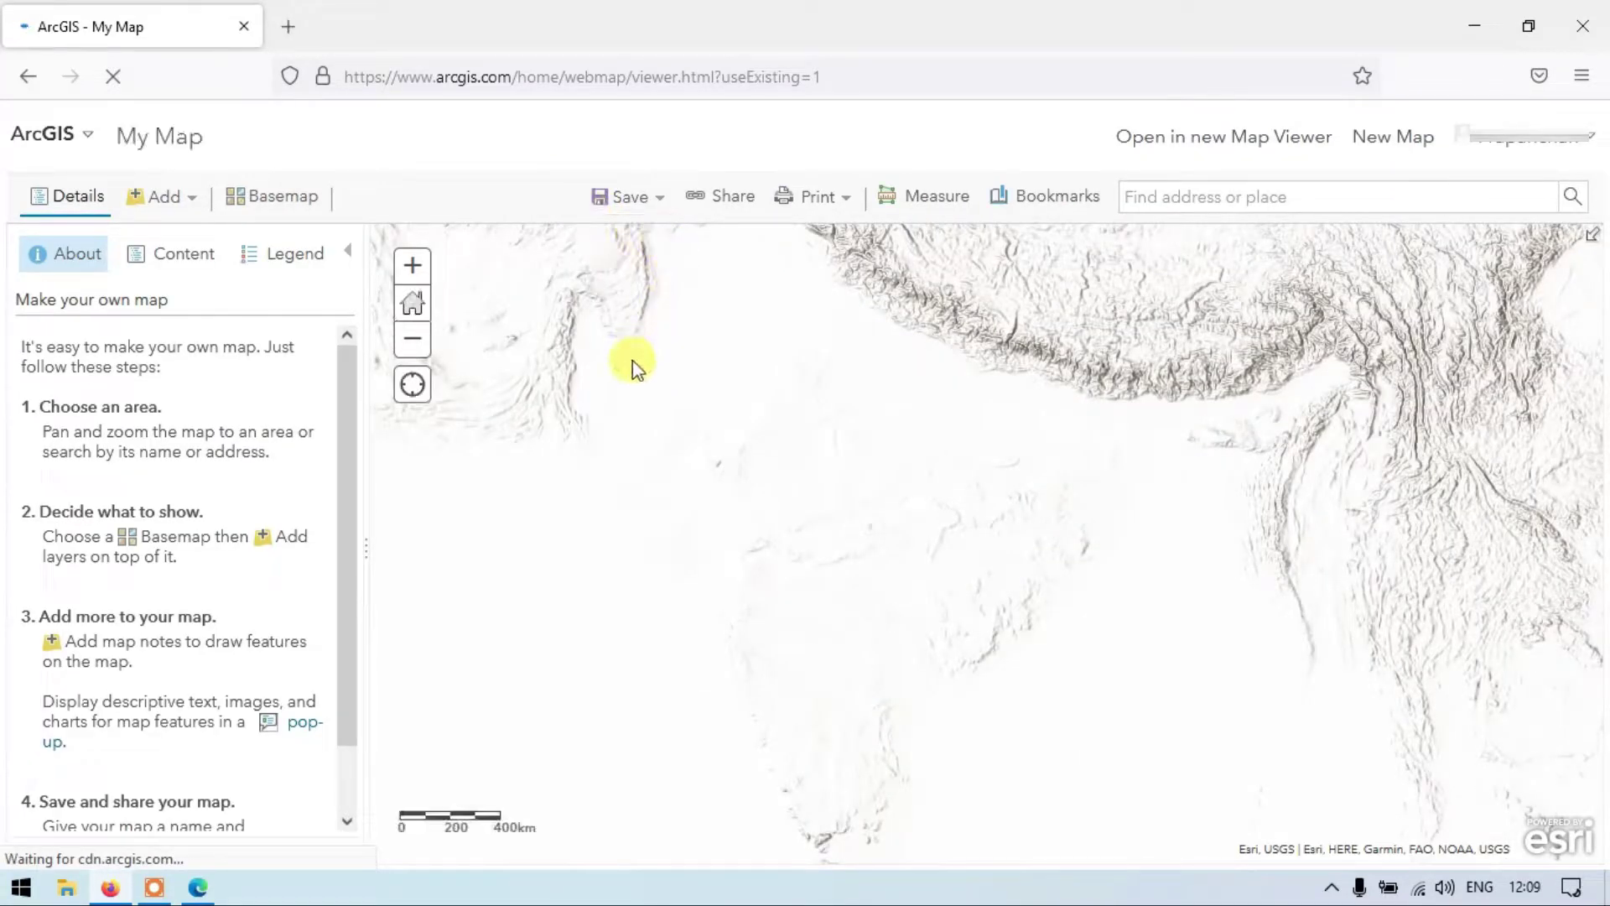
scroll(632, 365, up, 1)
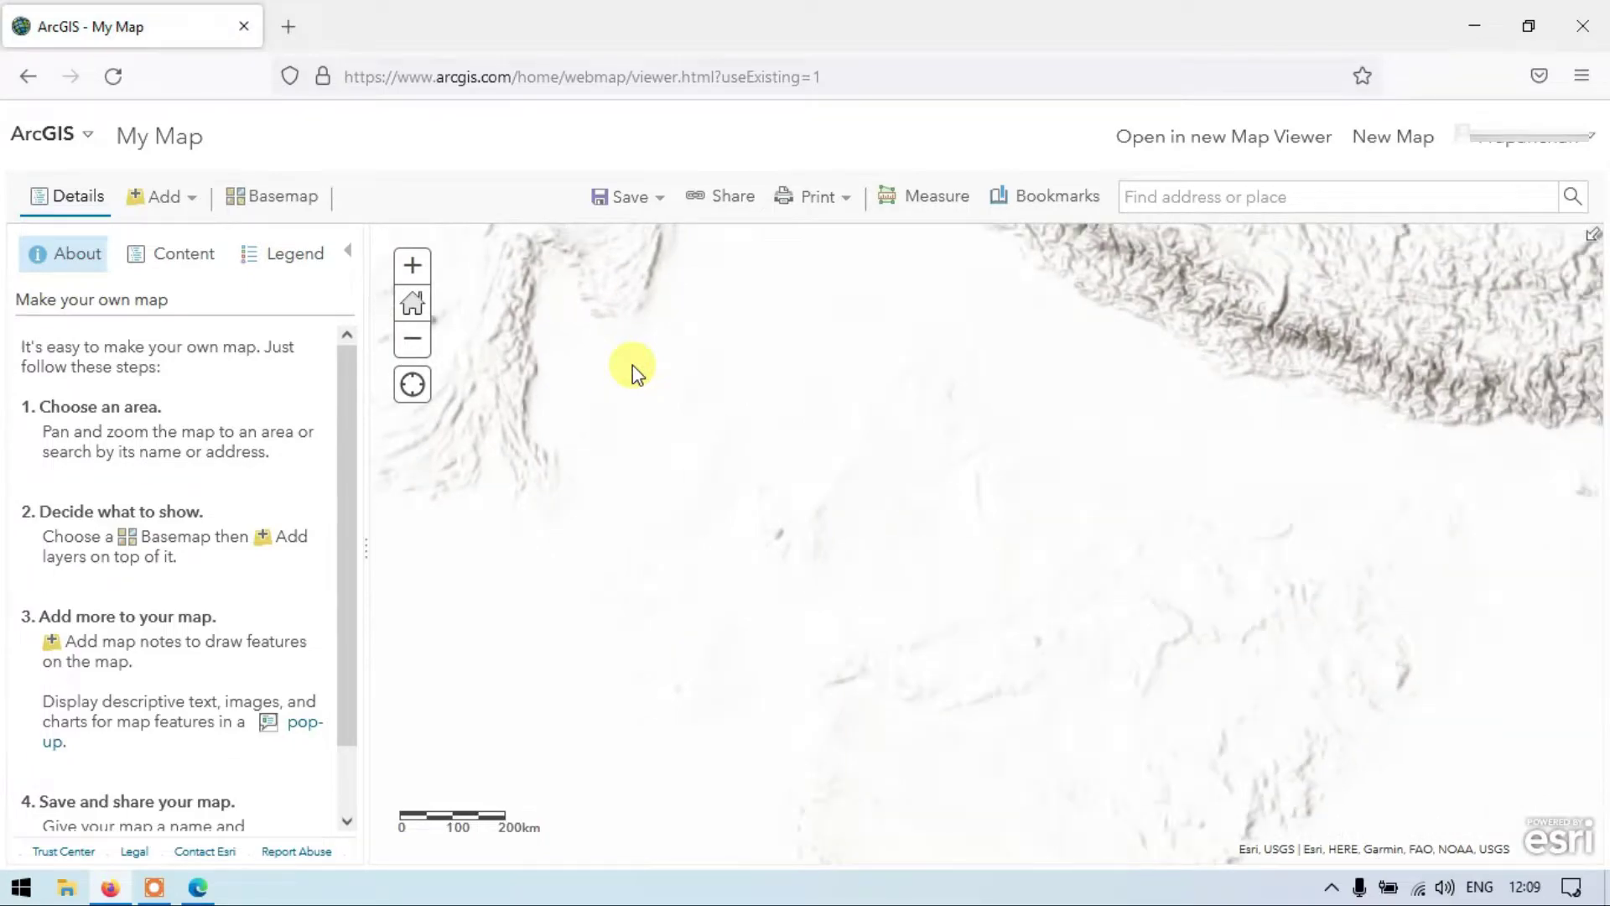
scroll(632, 365, down, 1)
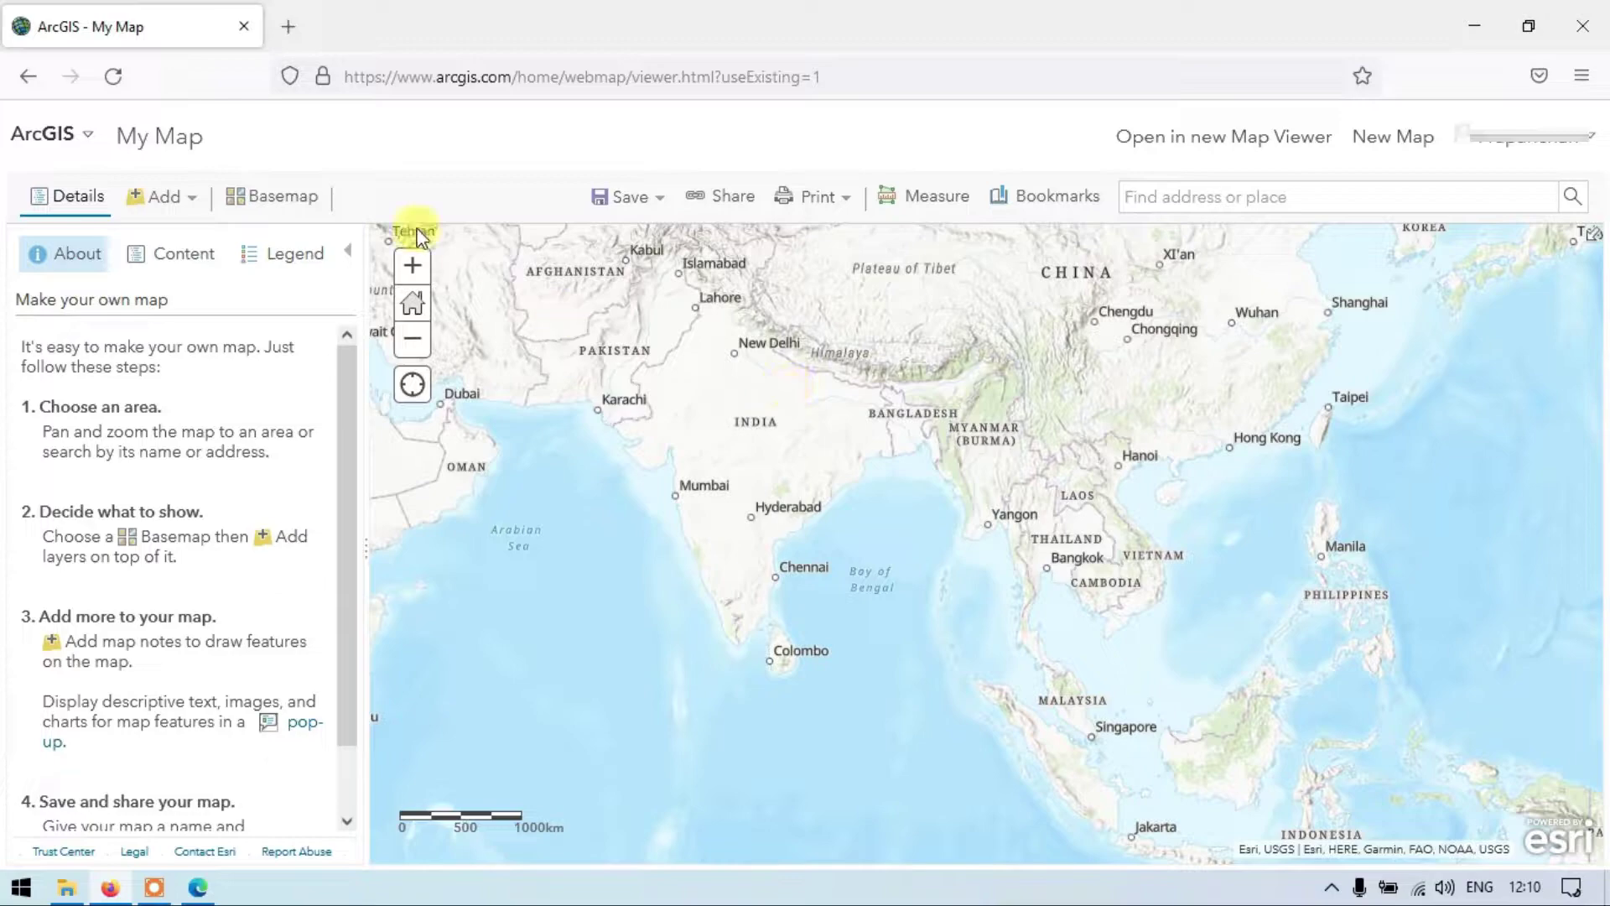
Step: Choose D:\shapefiles\TN_Districts.zip as the file for Add Layer from File
click(186, 197)
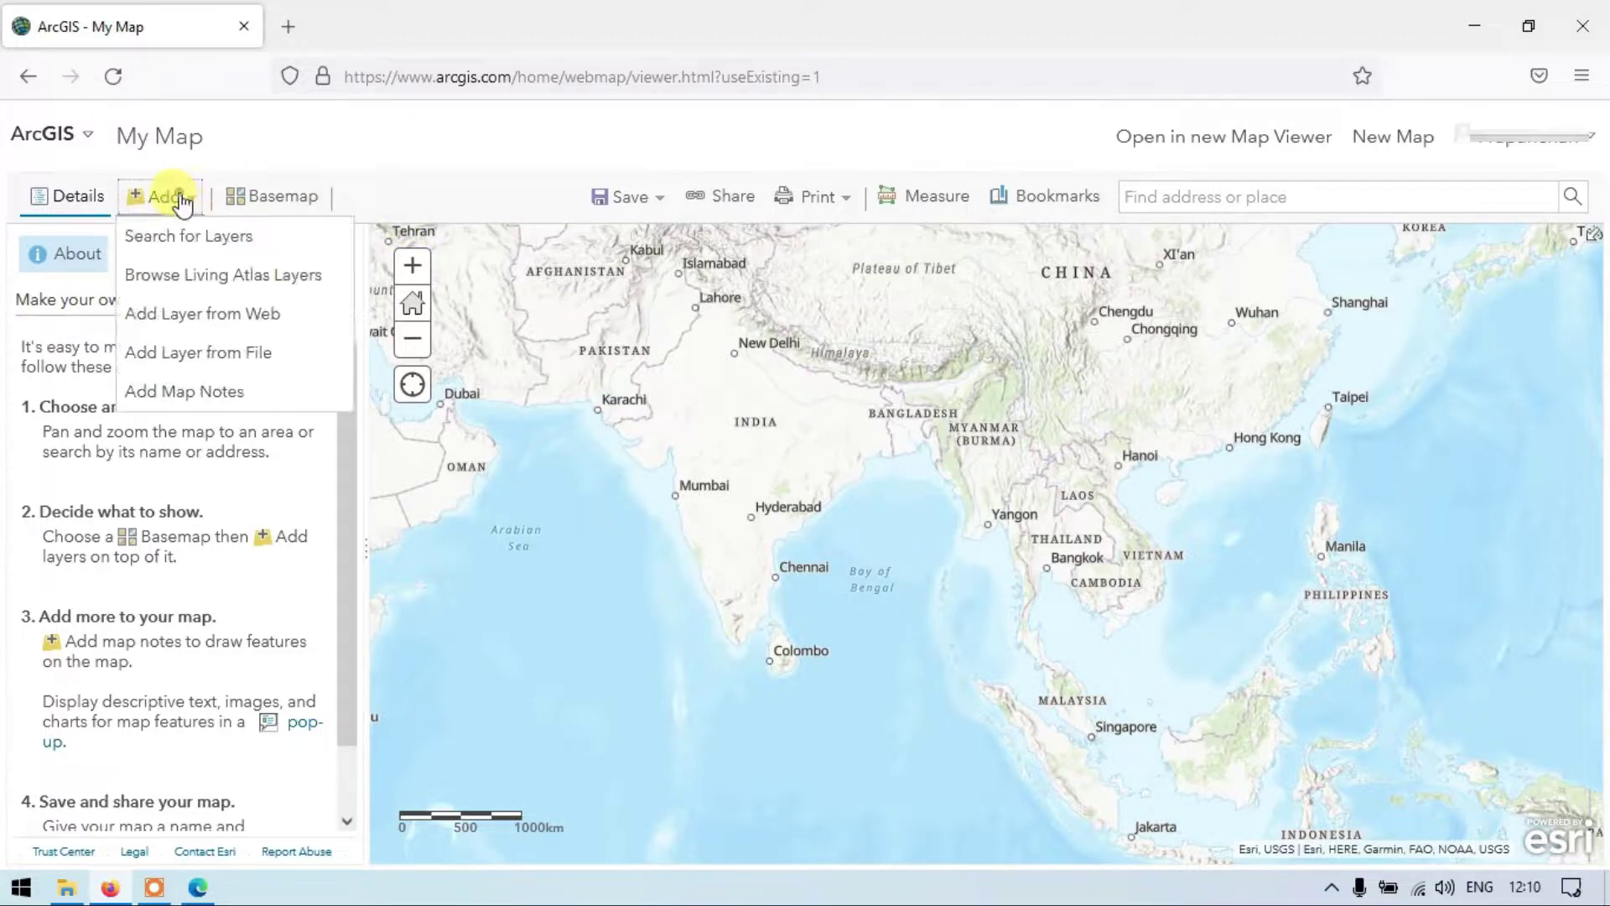
click(213, 362)
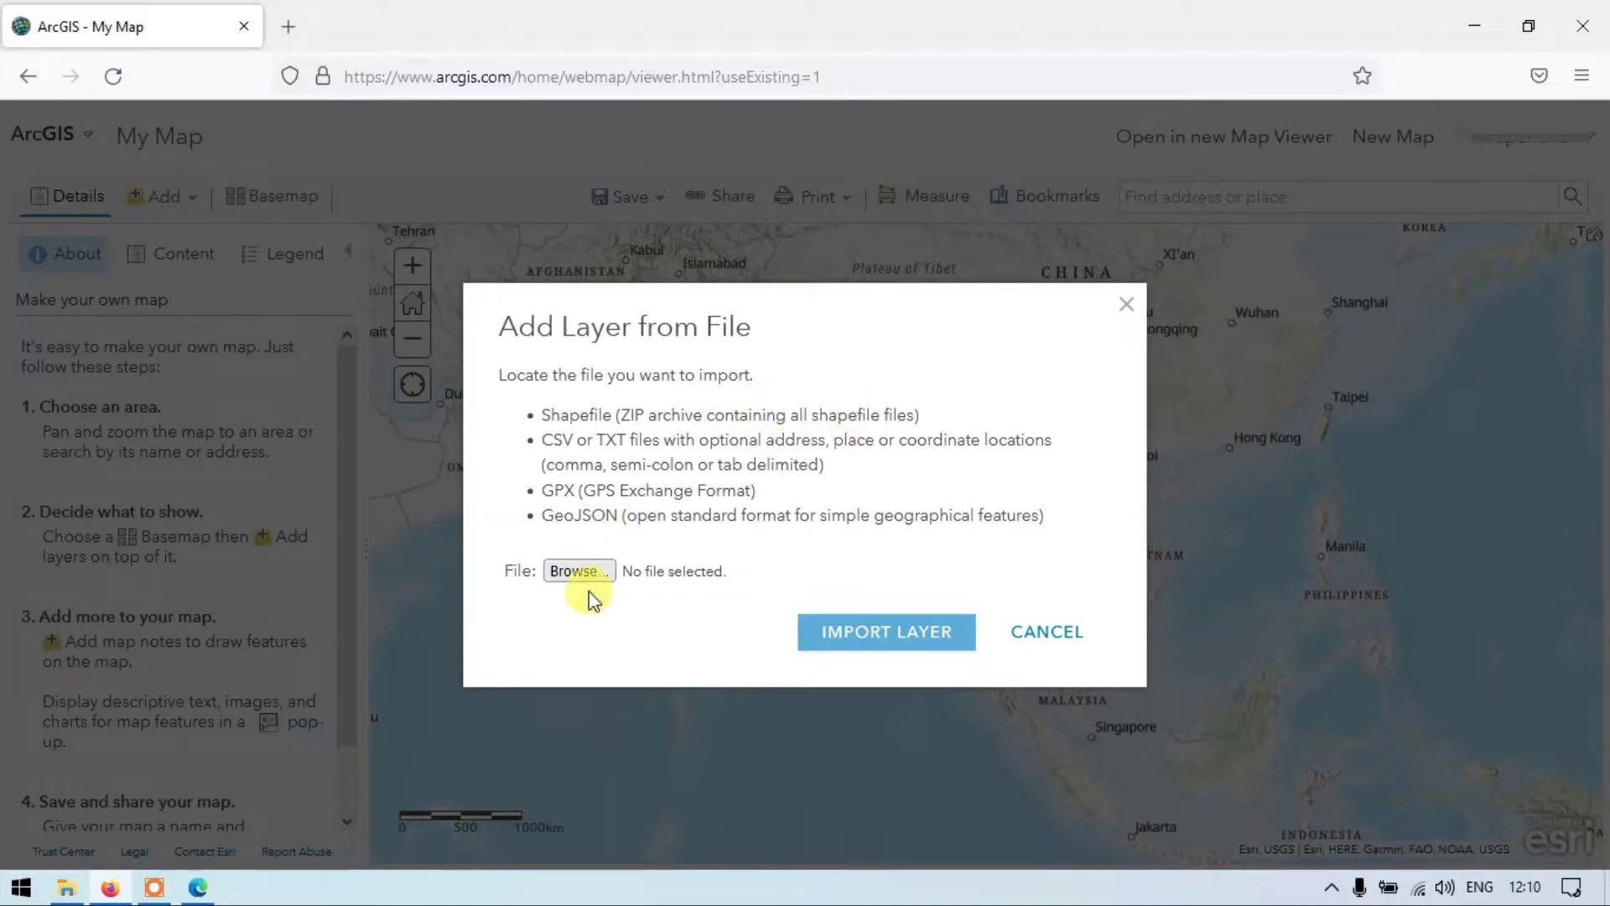
click(579, 570)
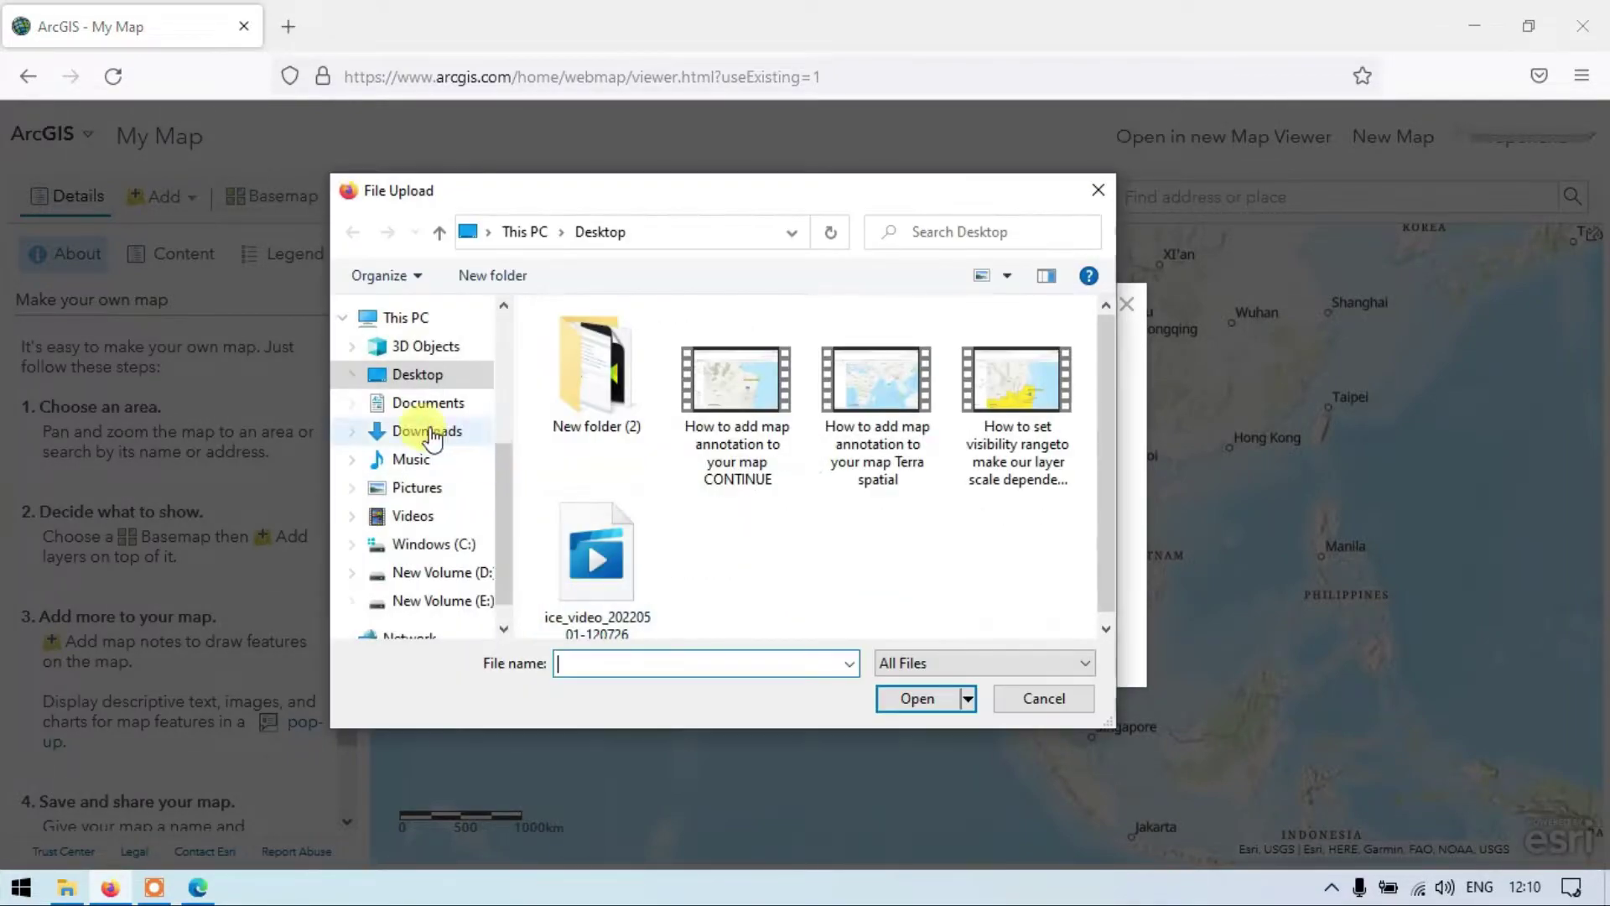
click(468, 573)
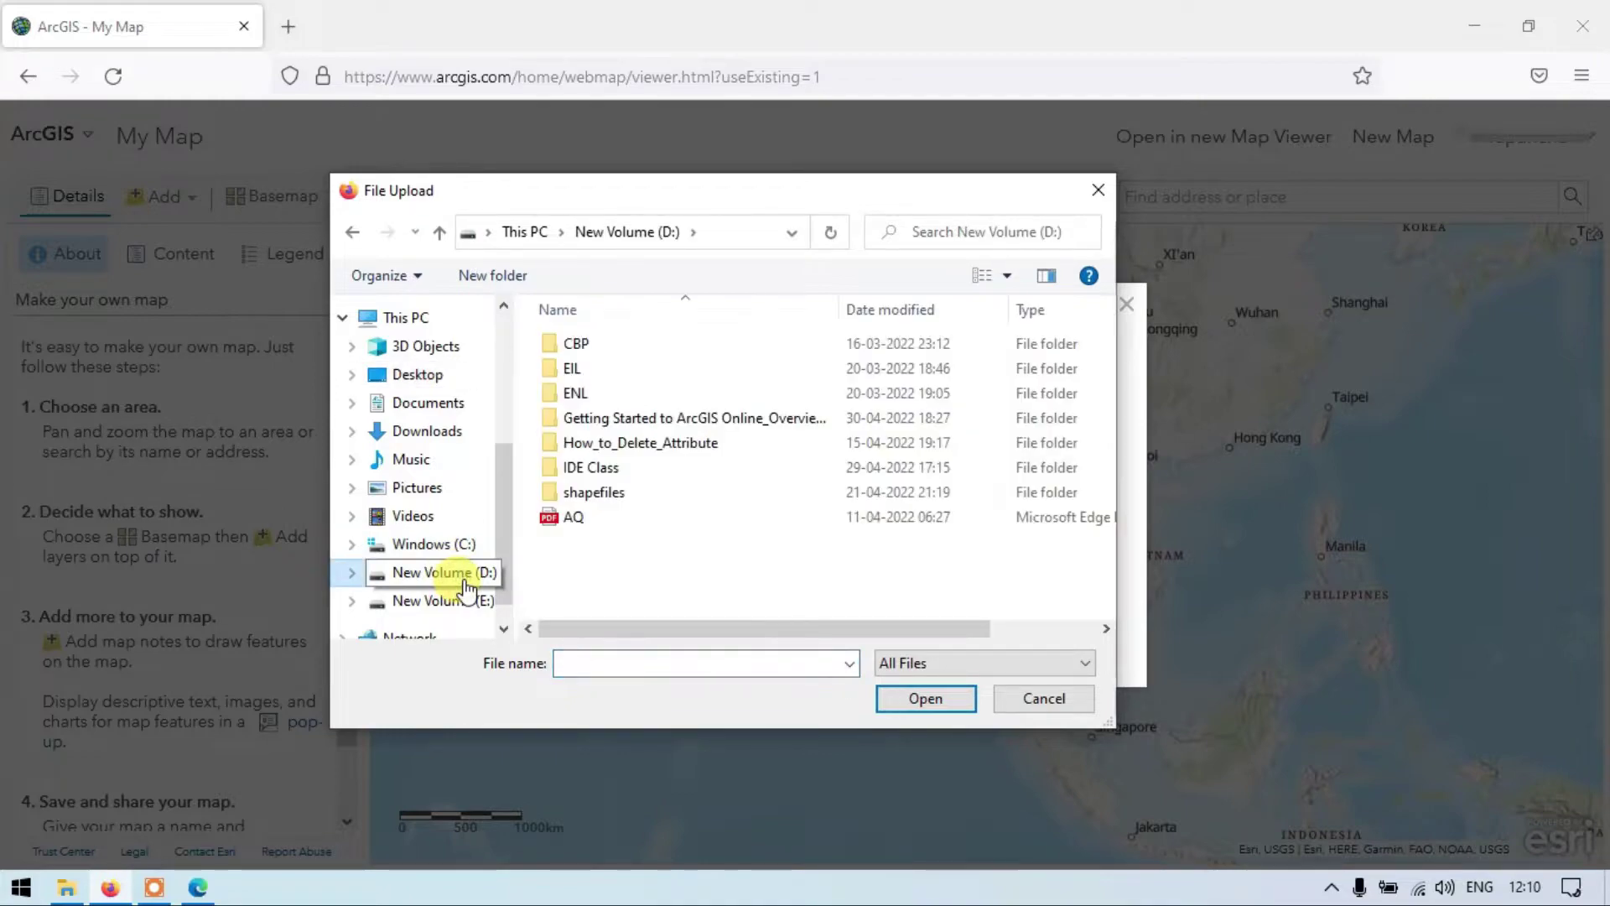
double_click(641, 492)
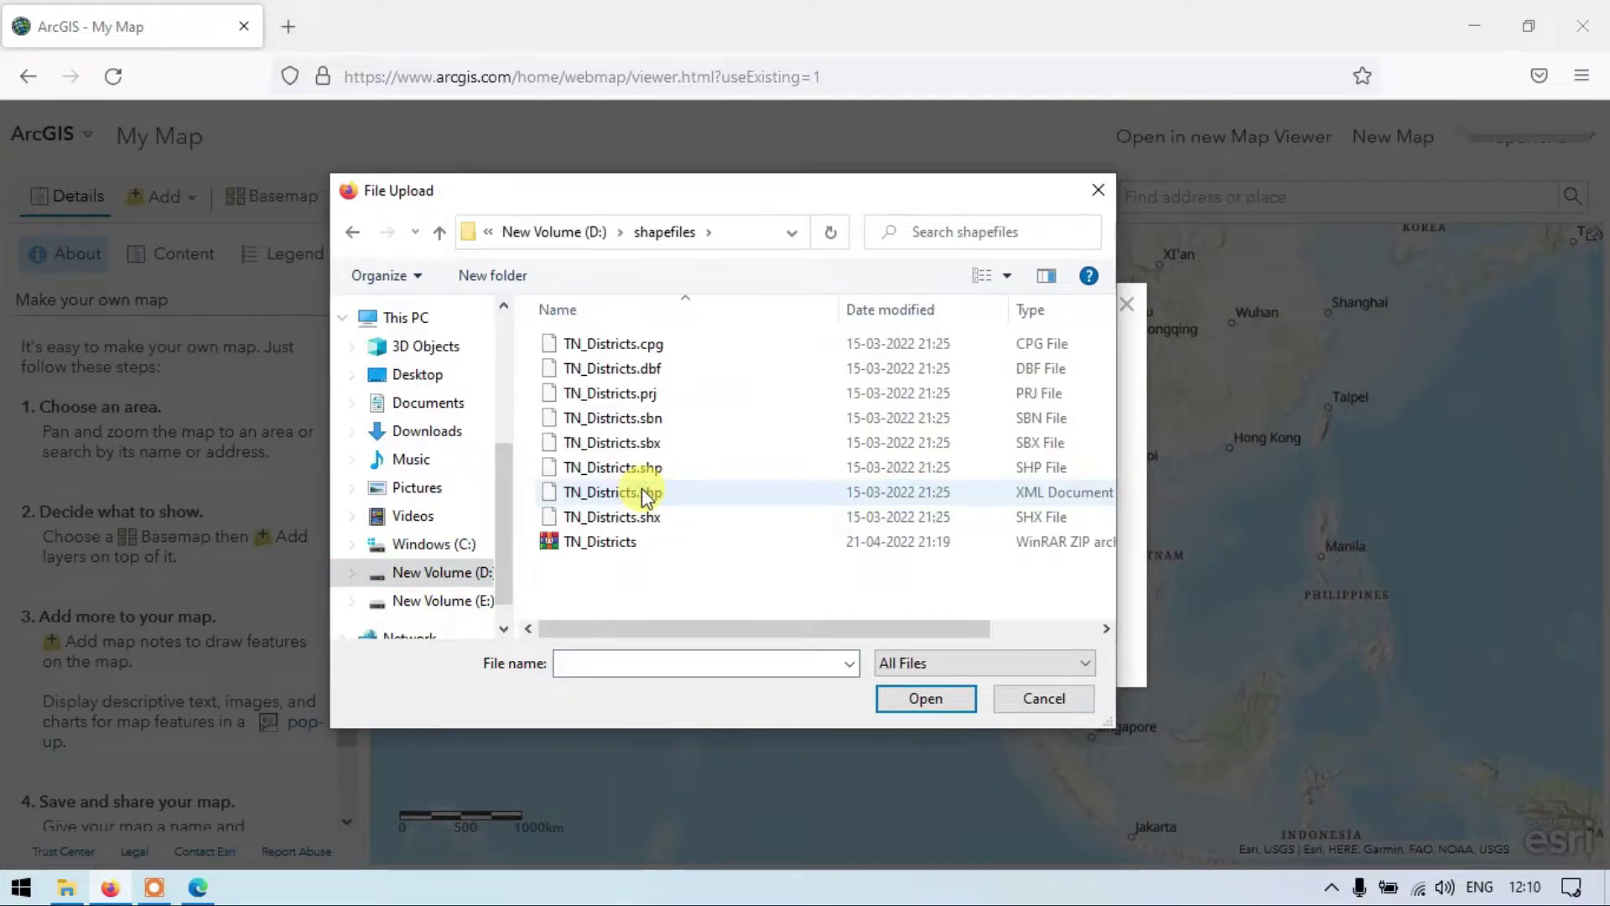
click(611, 543)
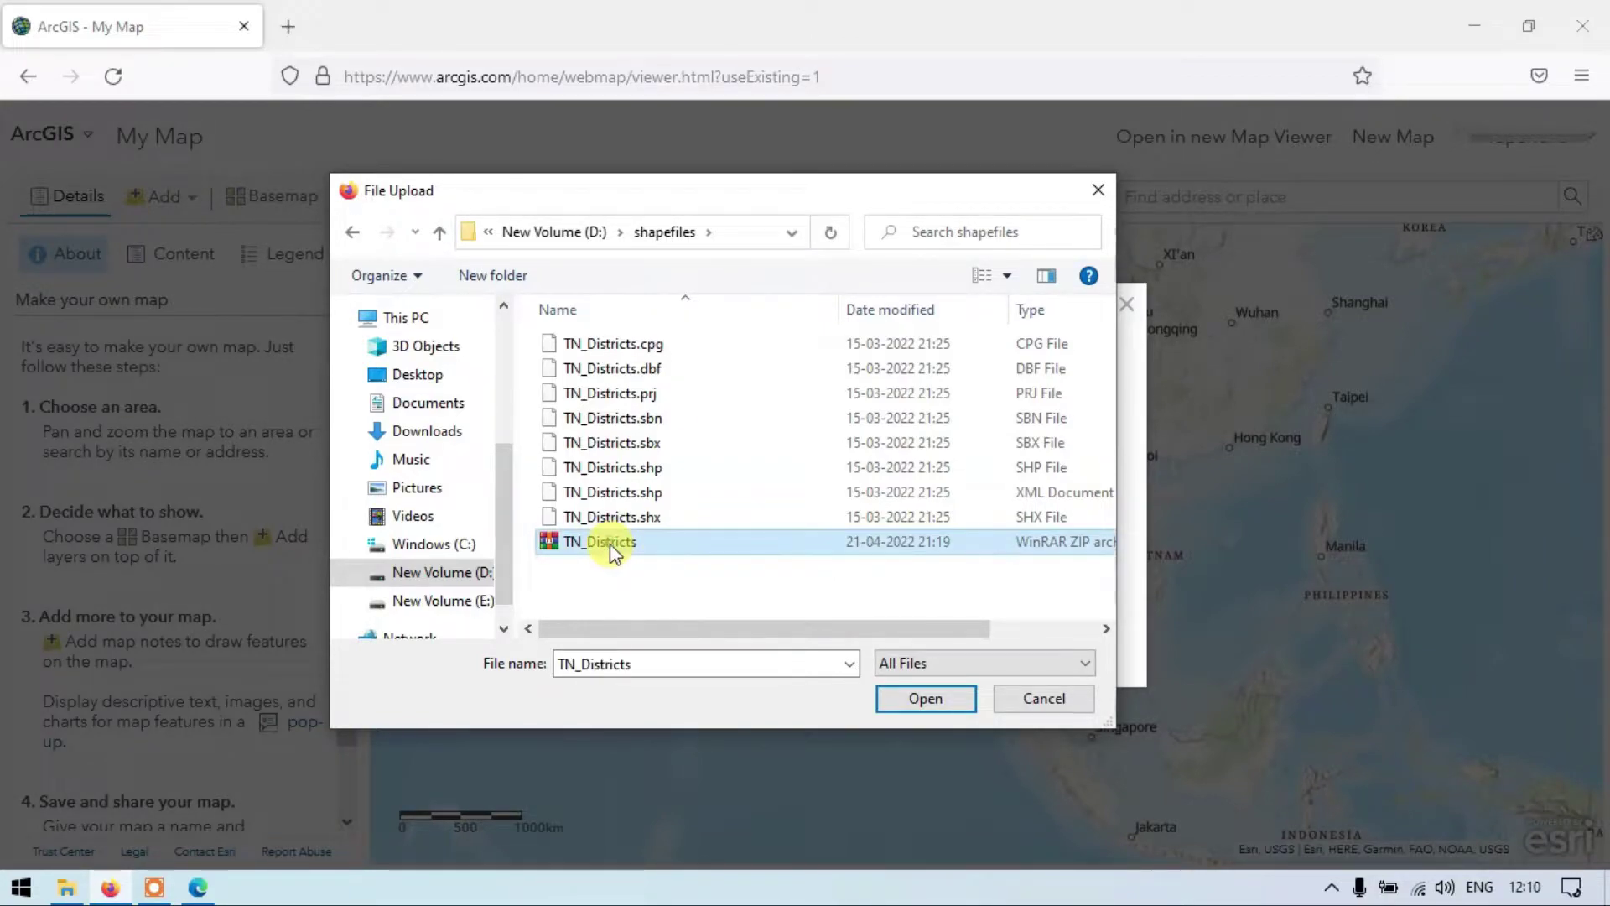
click(925, 703)
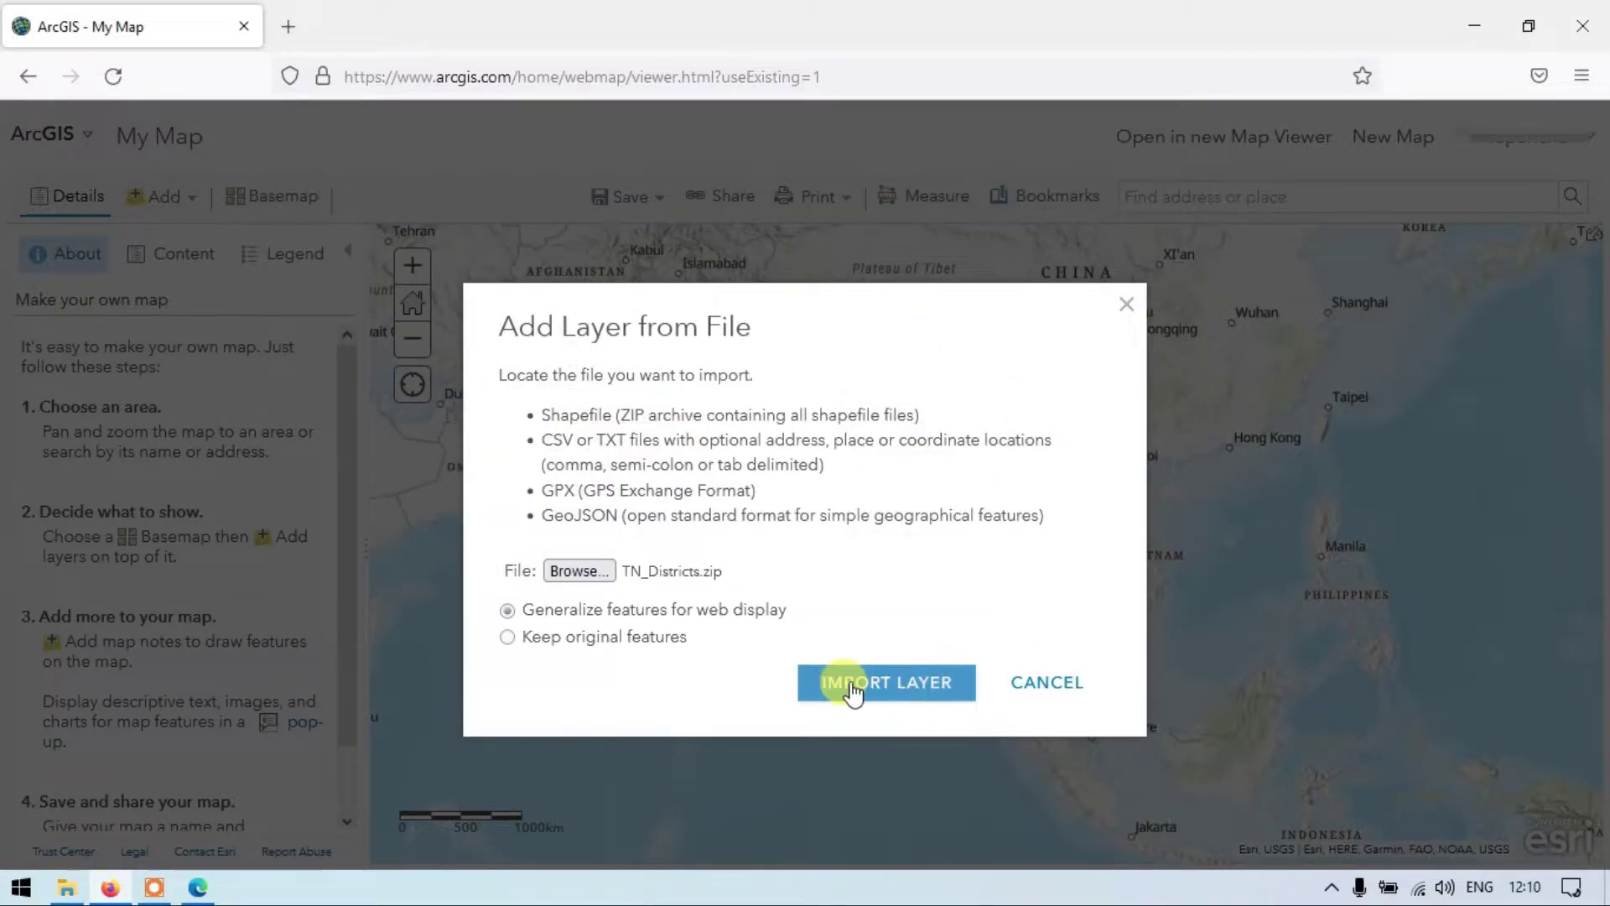
Step: Import TN_Districts and style it with unique symbols by the DNAME field
click(853, 693)
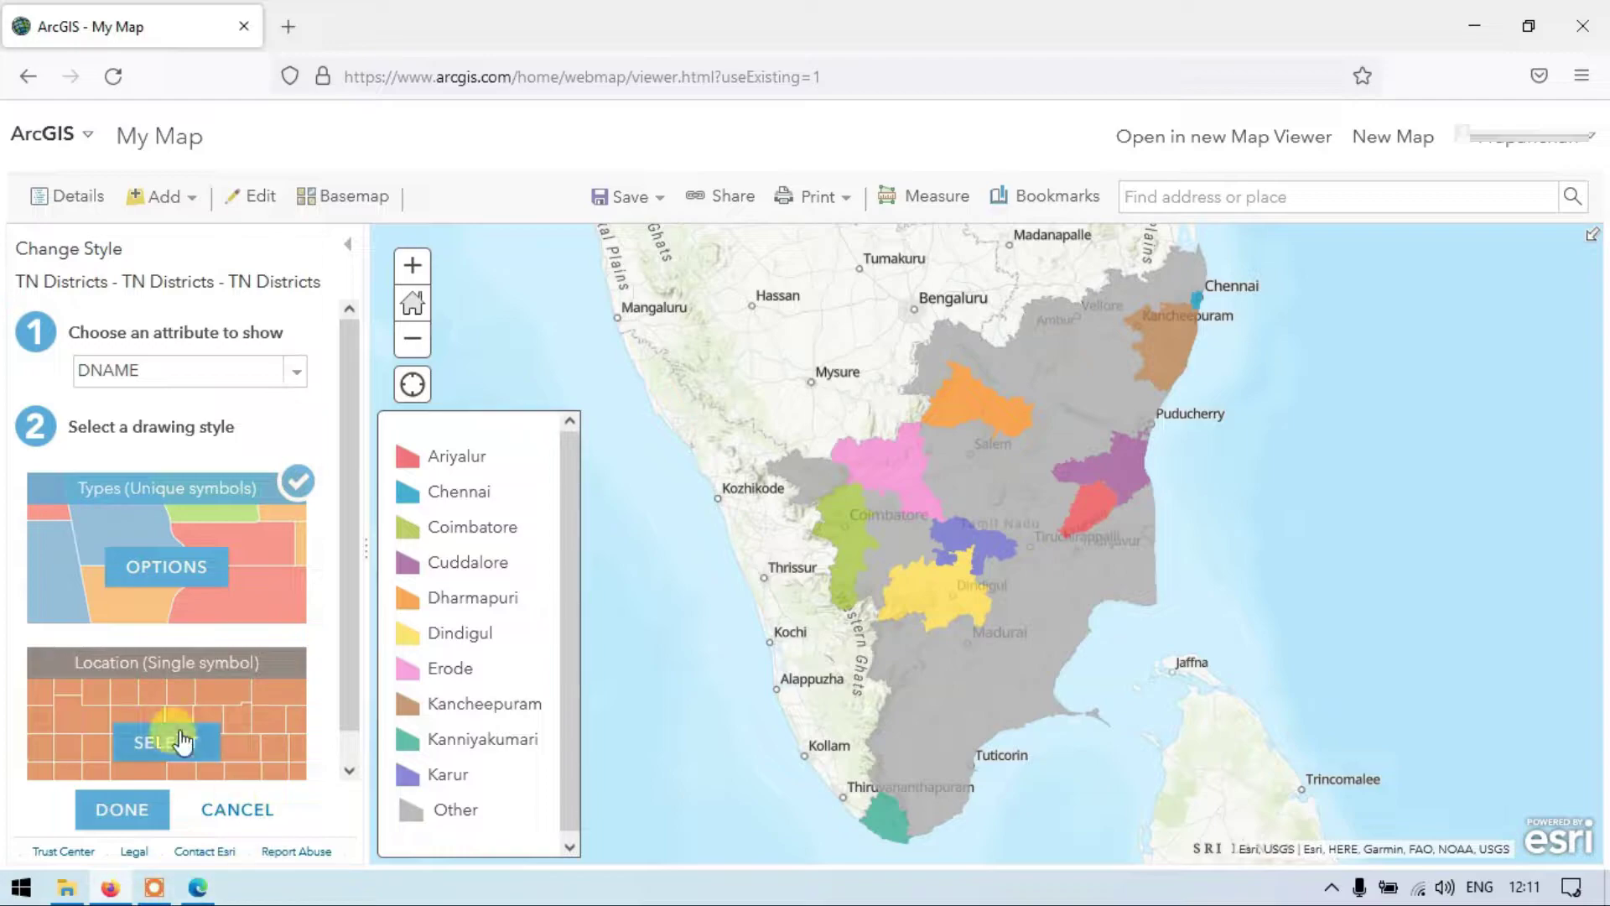
mouse_move(163, 566)
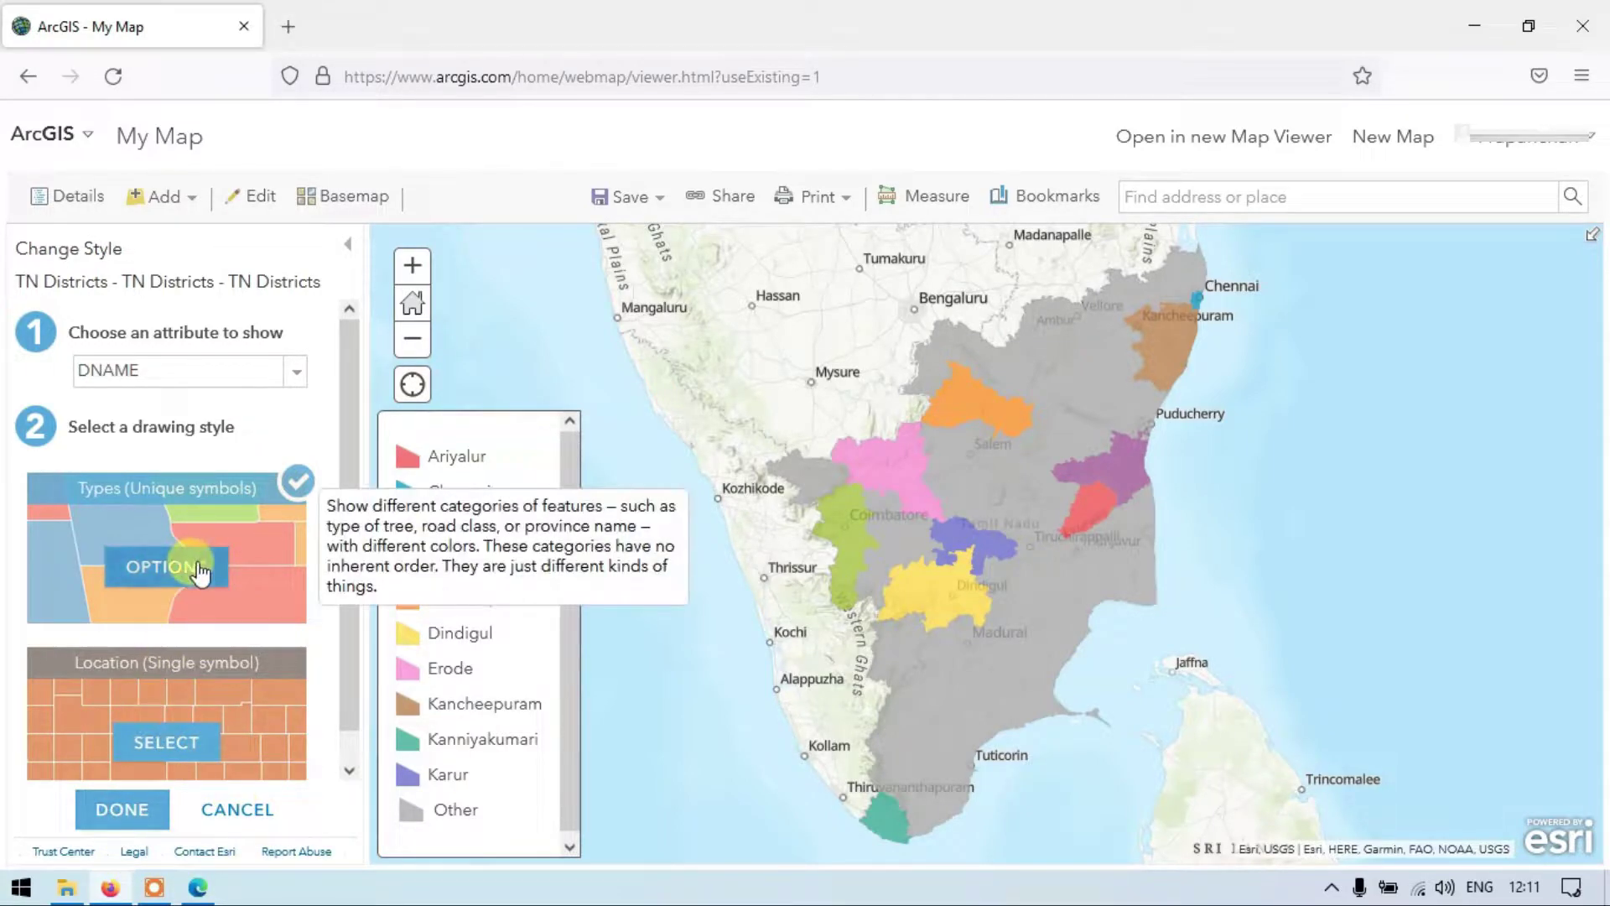
click(192, 566)
click(117, 815)
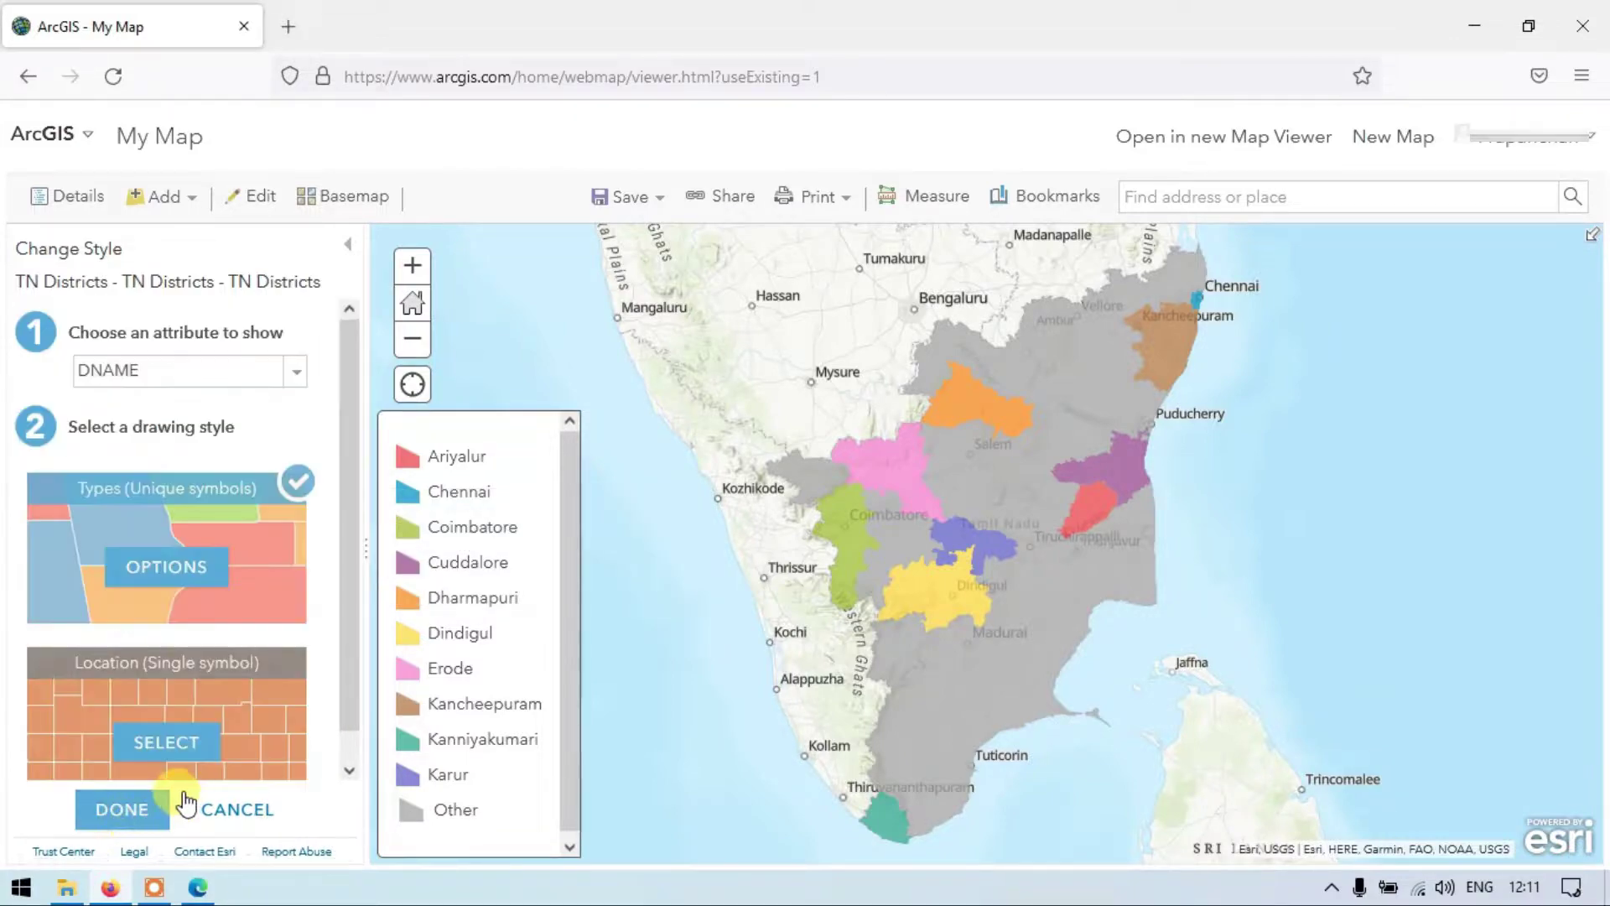
click(160, 810)
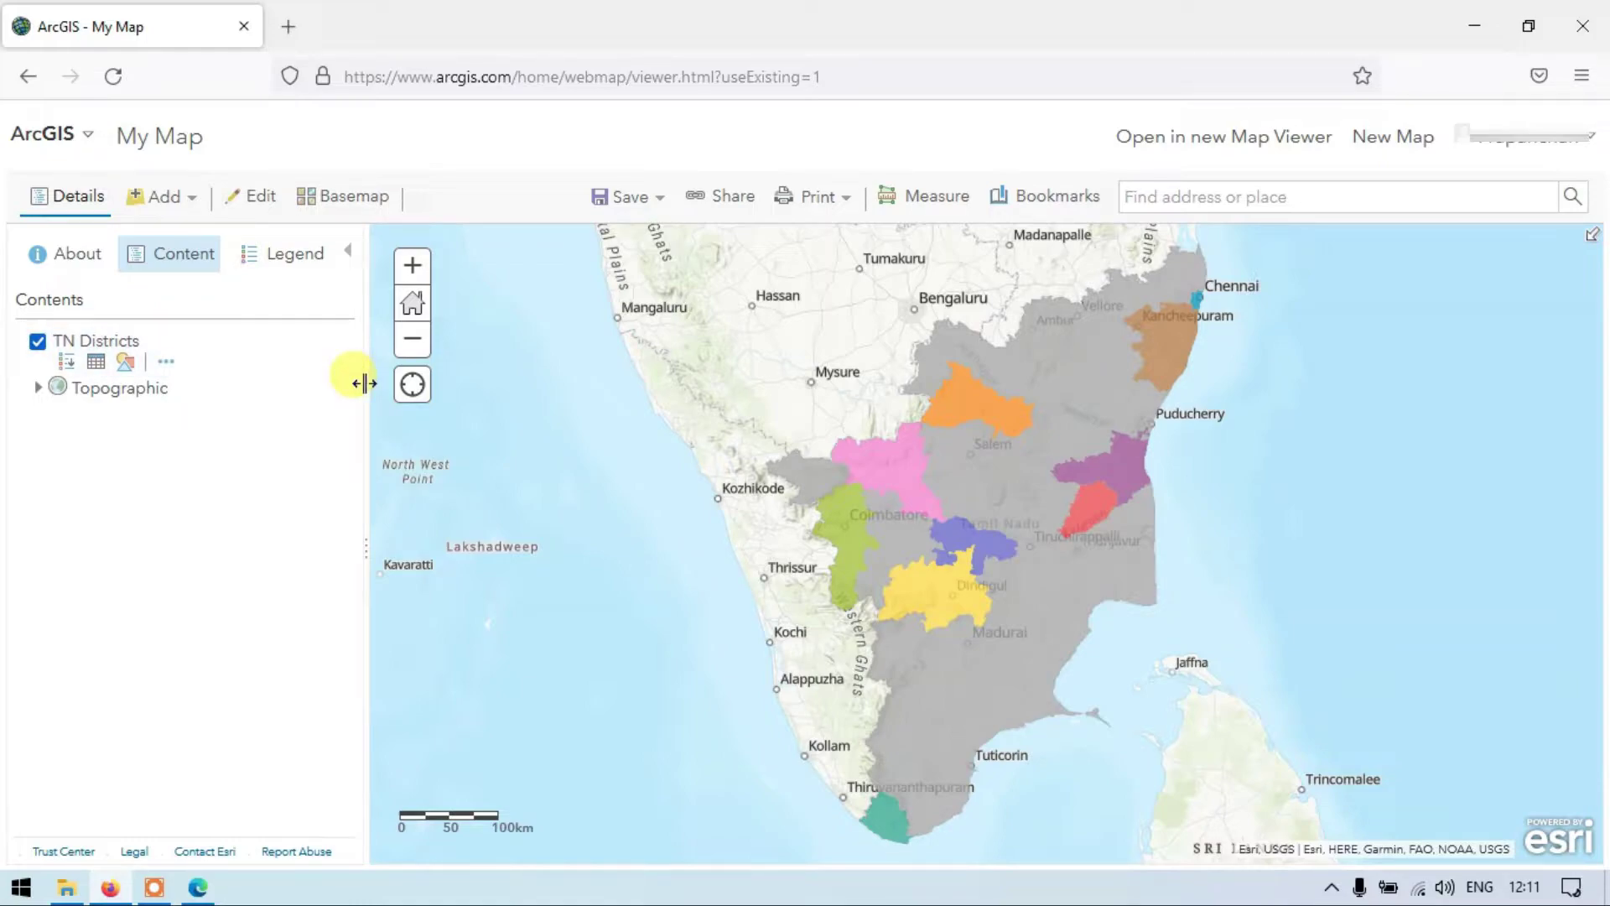
Step: Begin saving the new map and enter the title 'TN Districts', correcting a typo
click(644, 210)
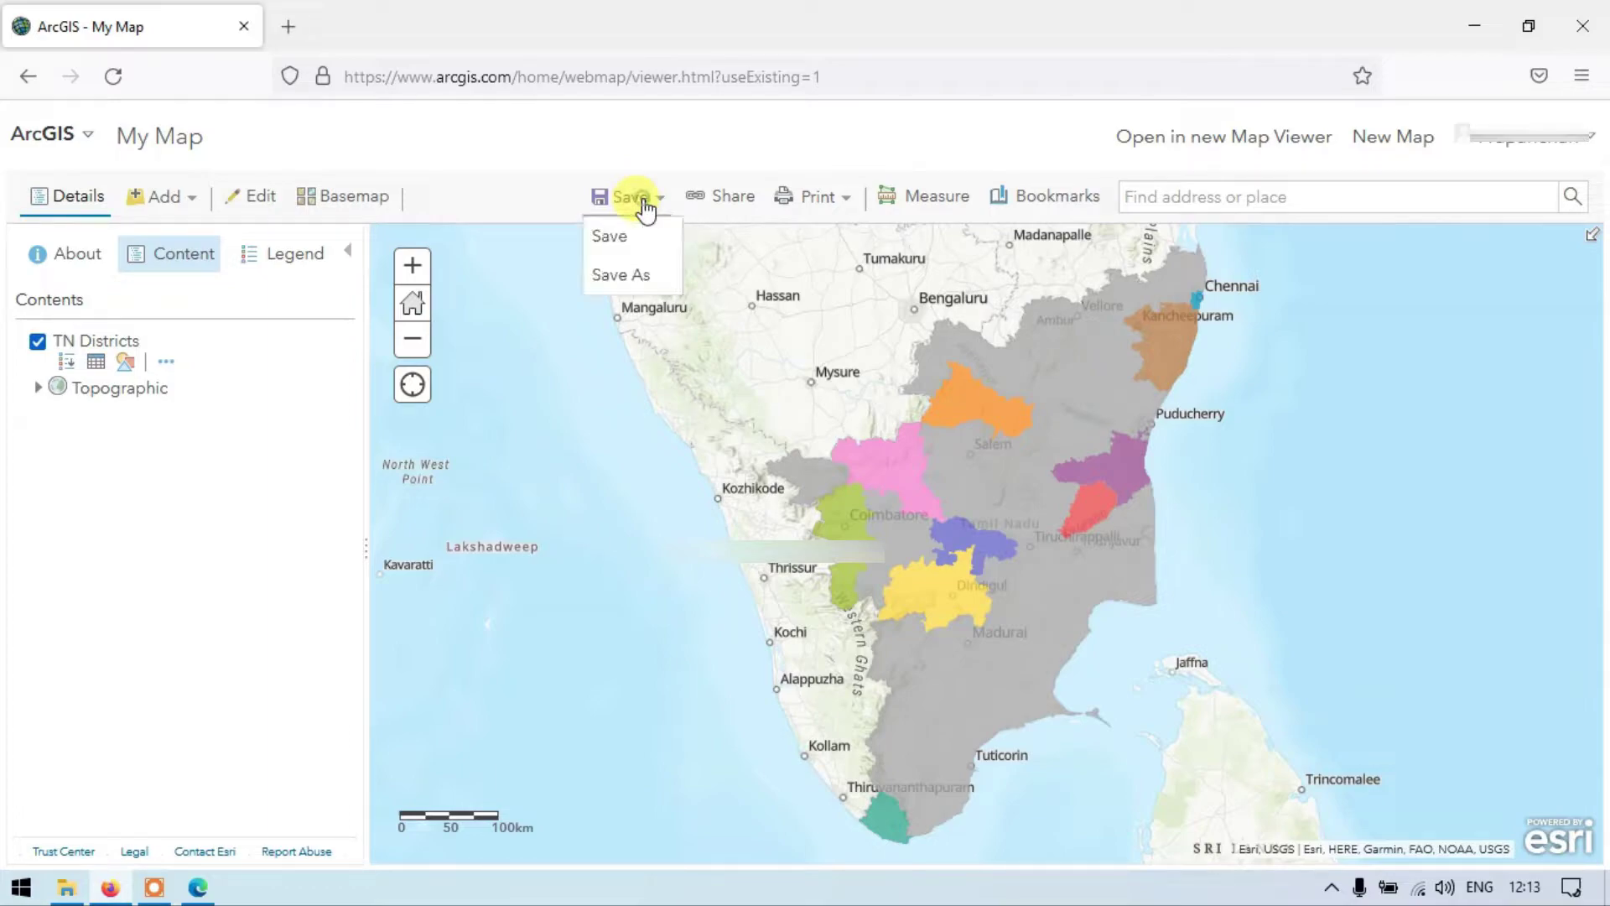
click(653, 273)
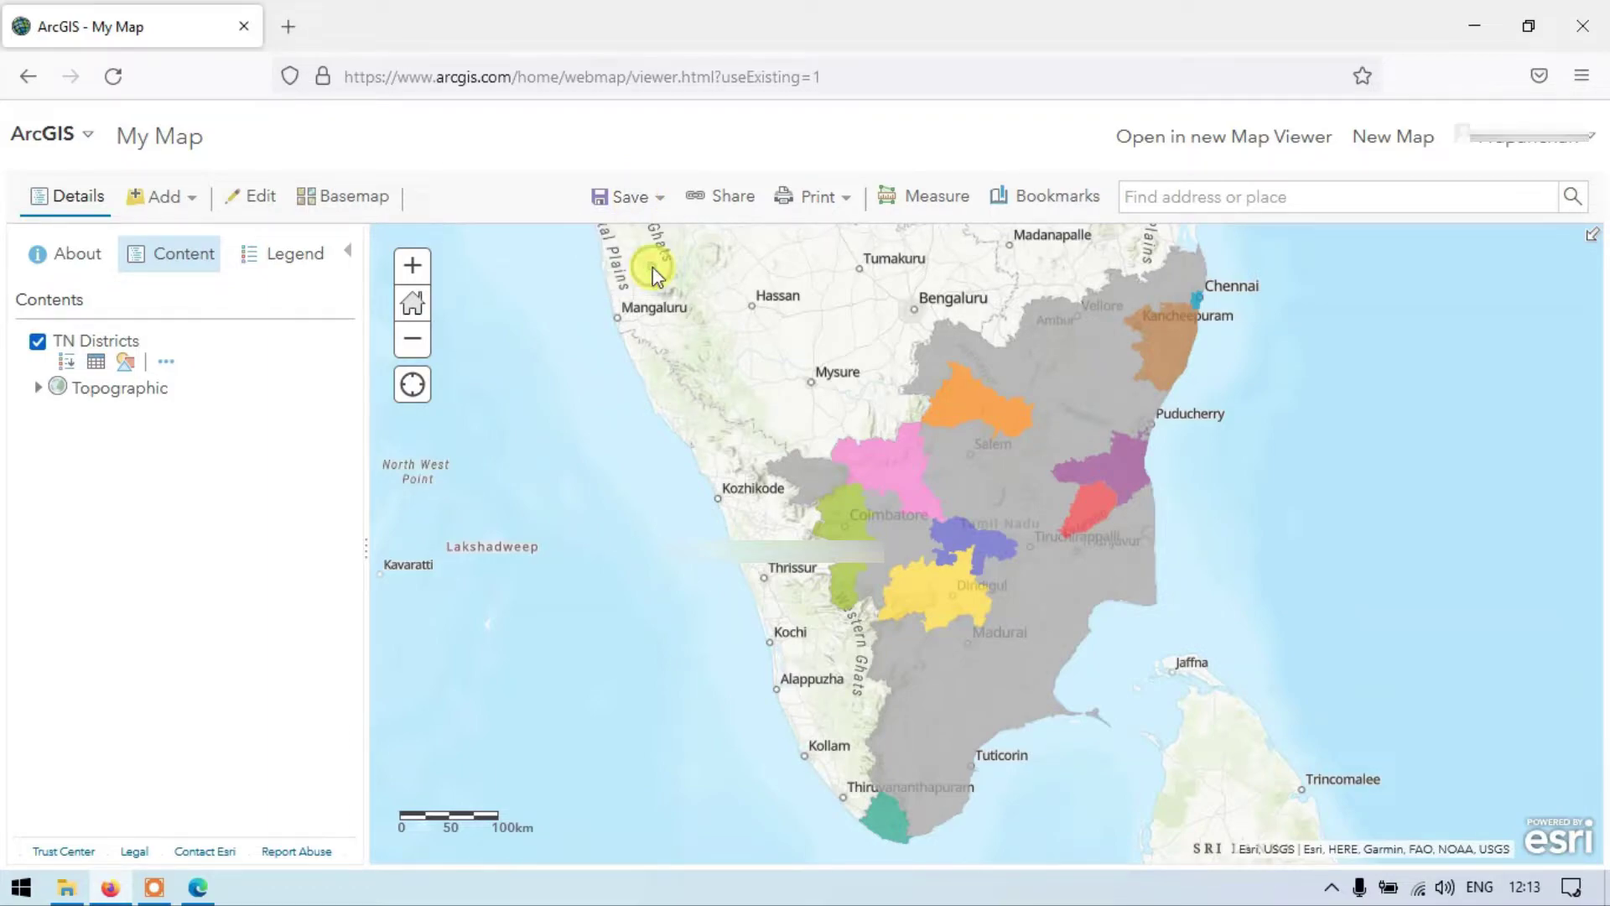
click(721, 432)
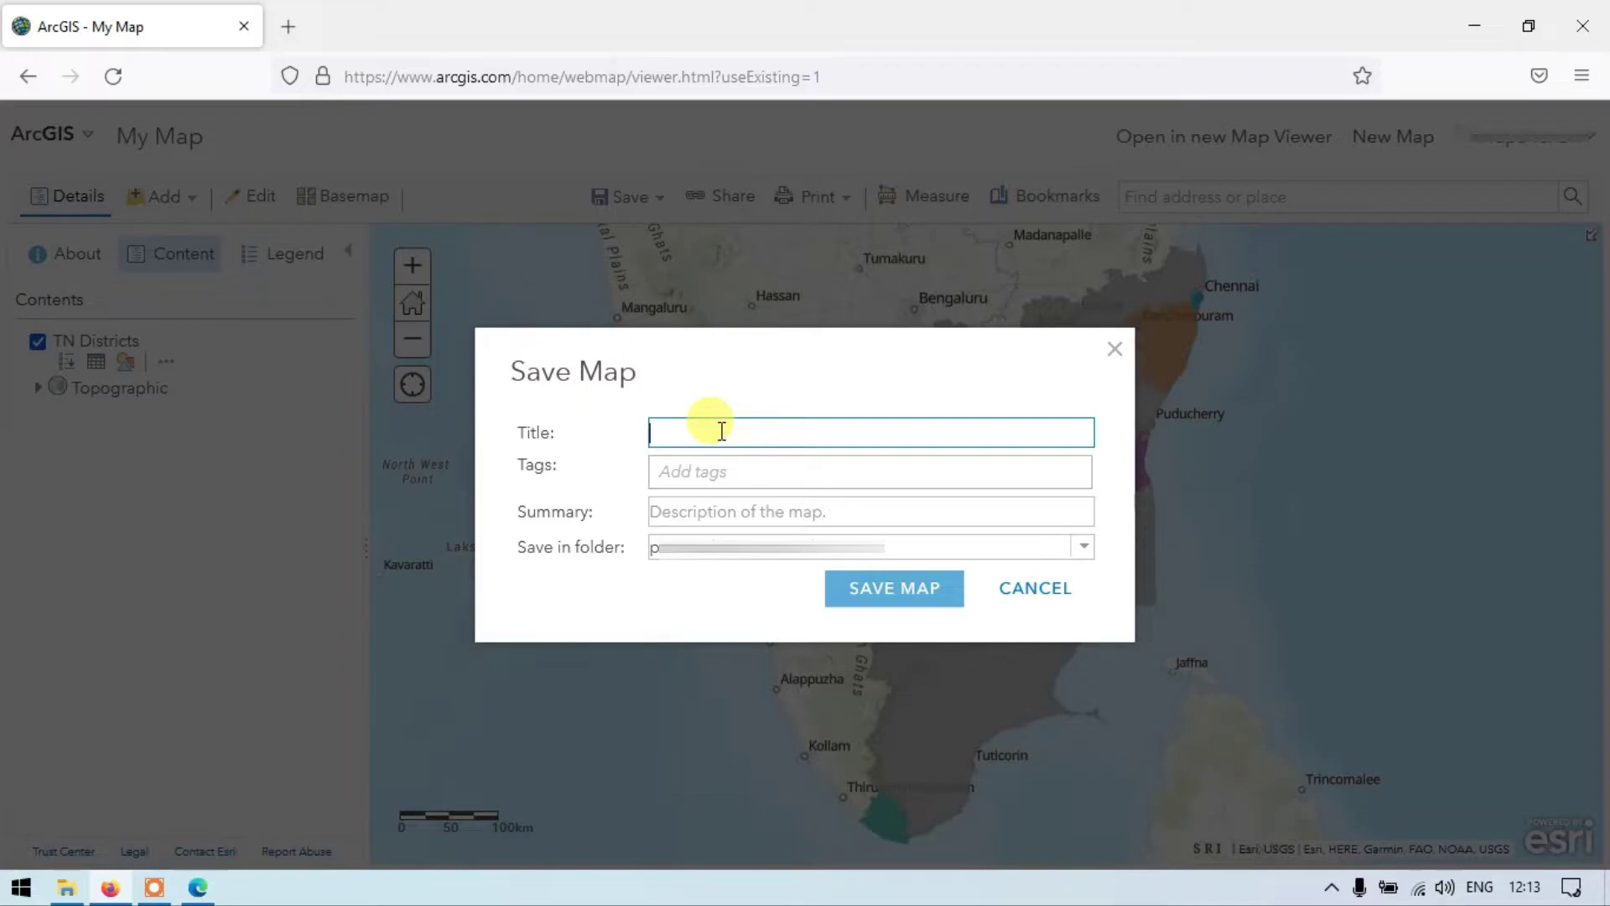
text(TN )
text(Distr)
text(ucts)
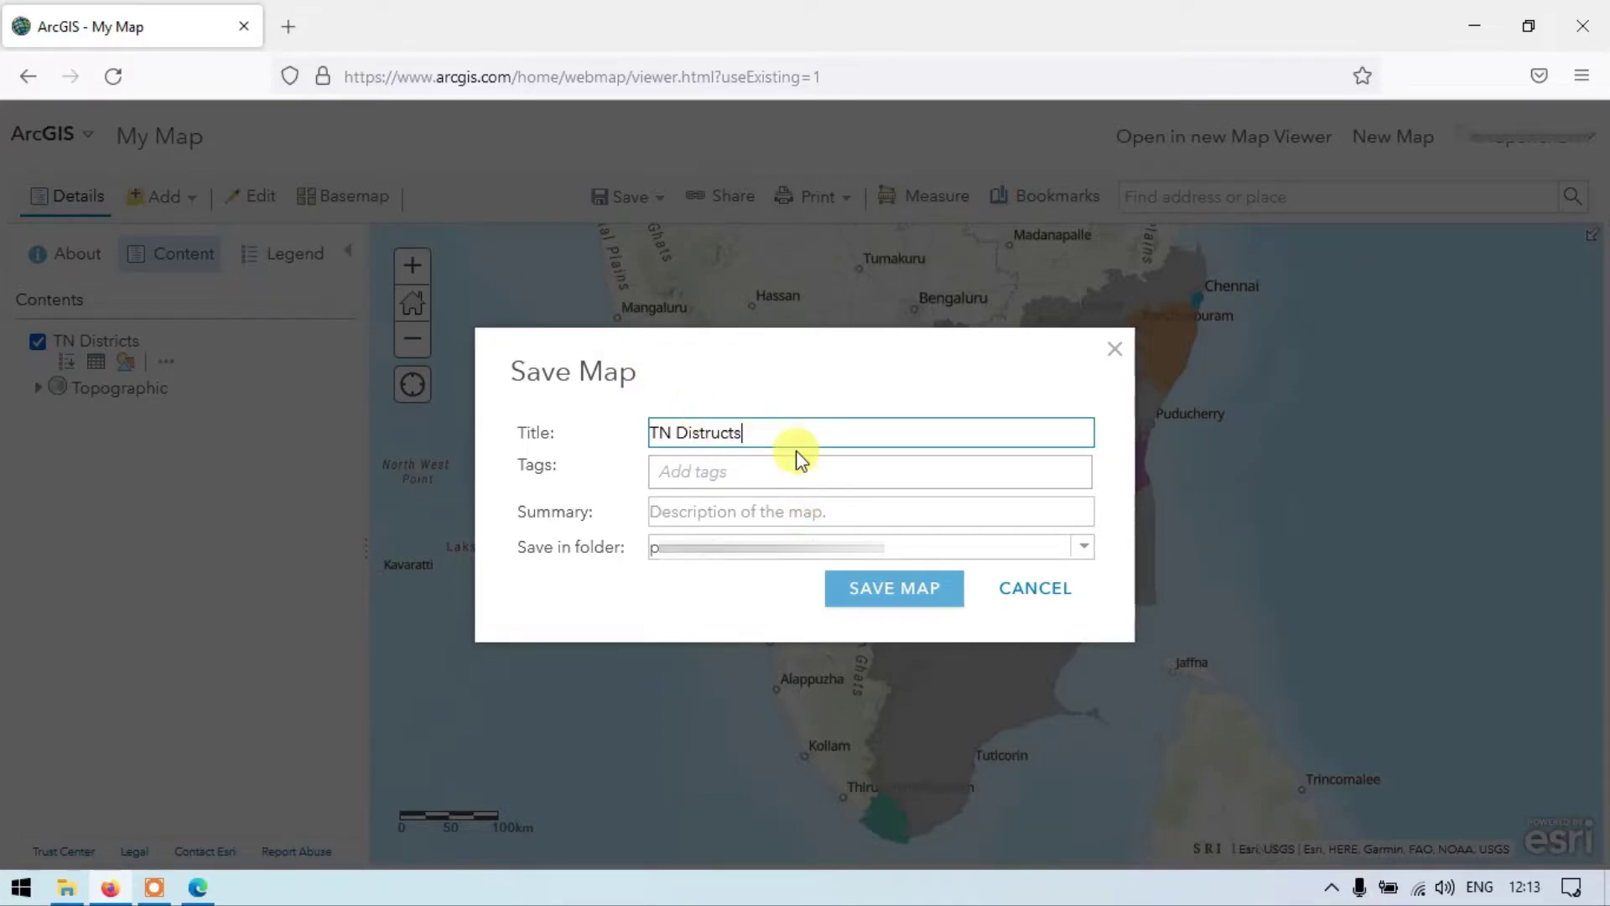
click(723, 432)
key(BackSpace)
text(icts)
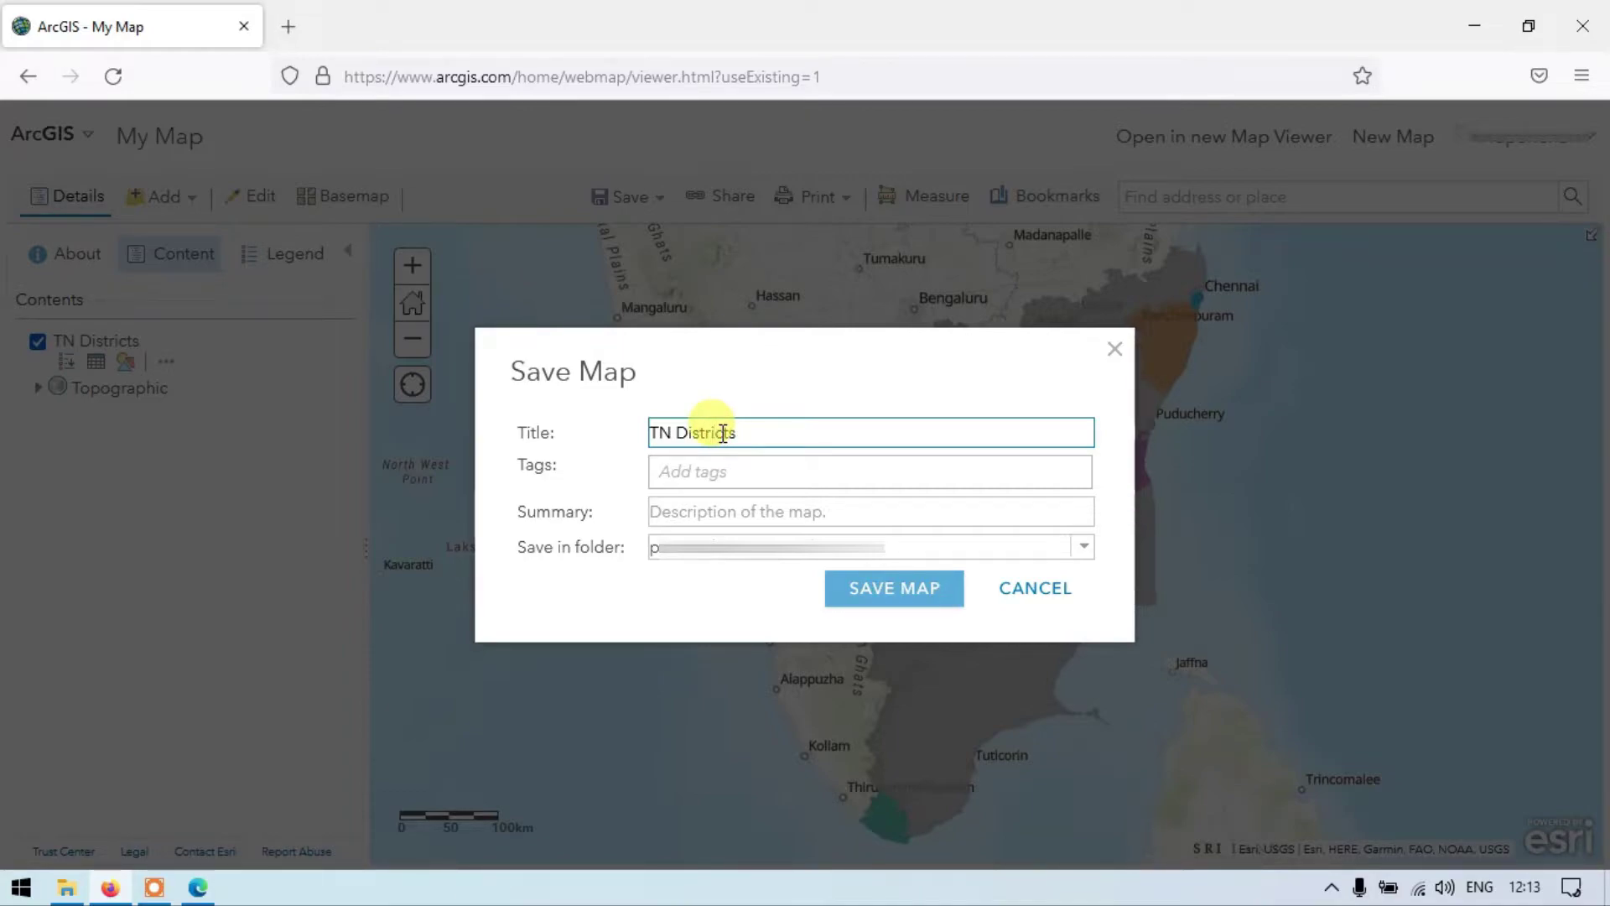
Step: Add the tags TN and District, leave the summary empty, and save the map
click(706, 472)
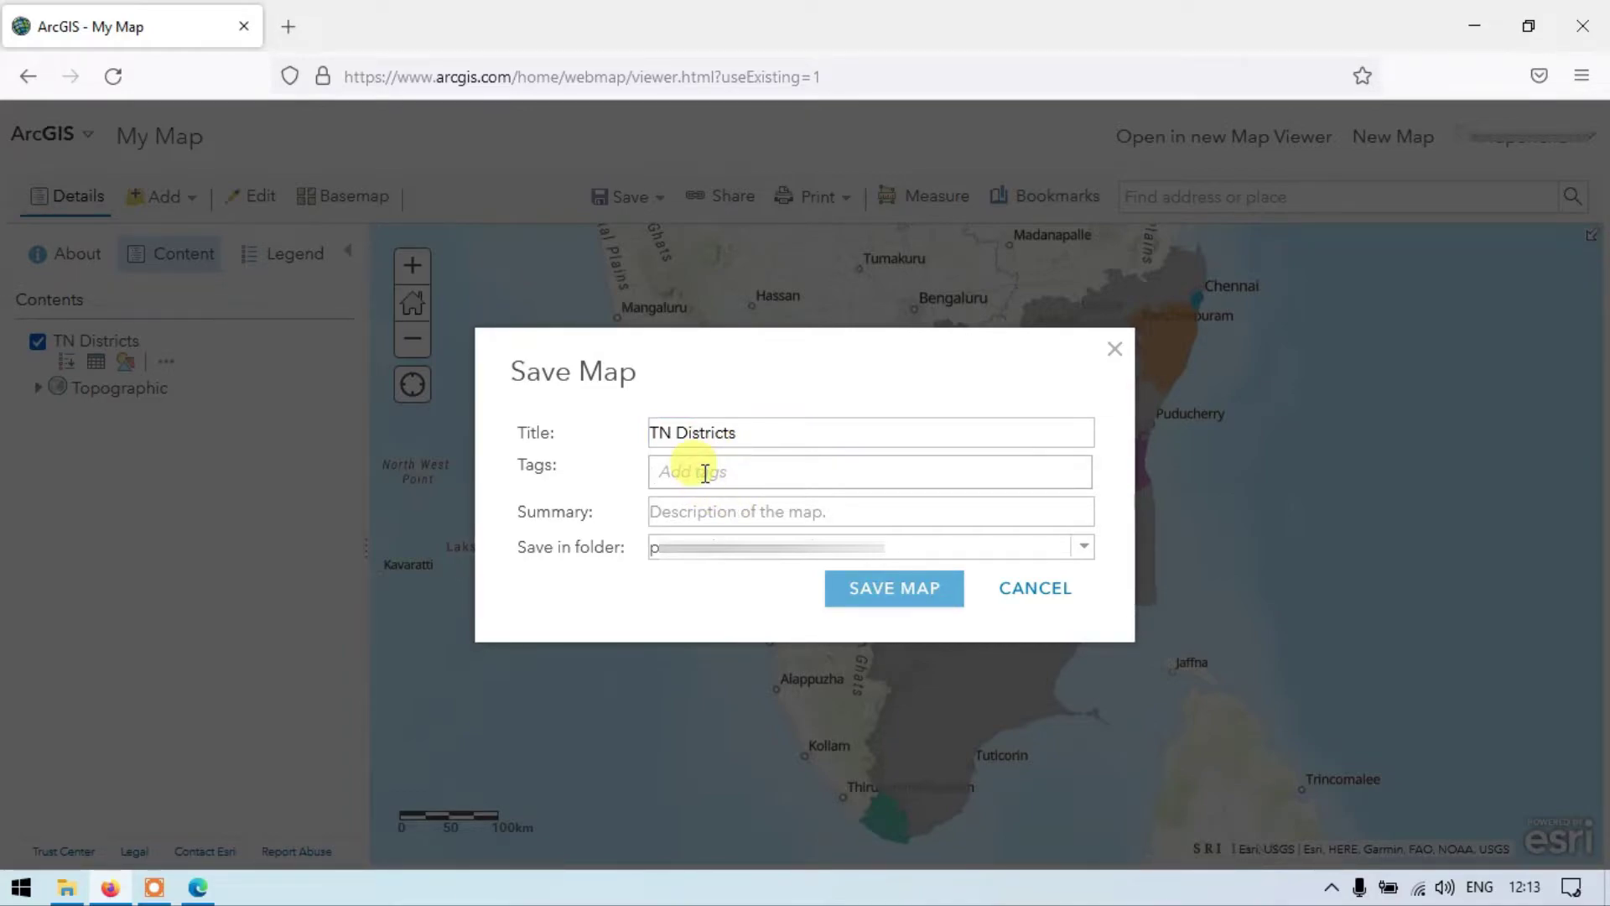
text(TN)
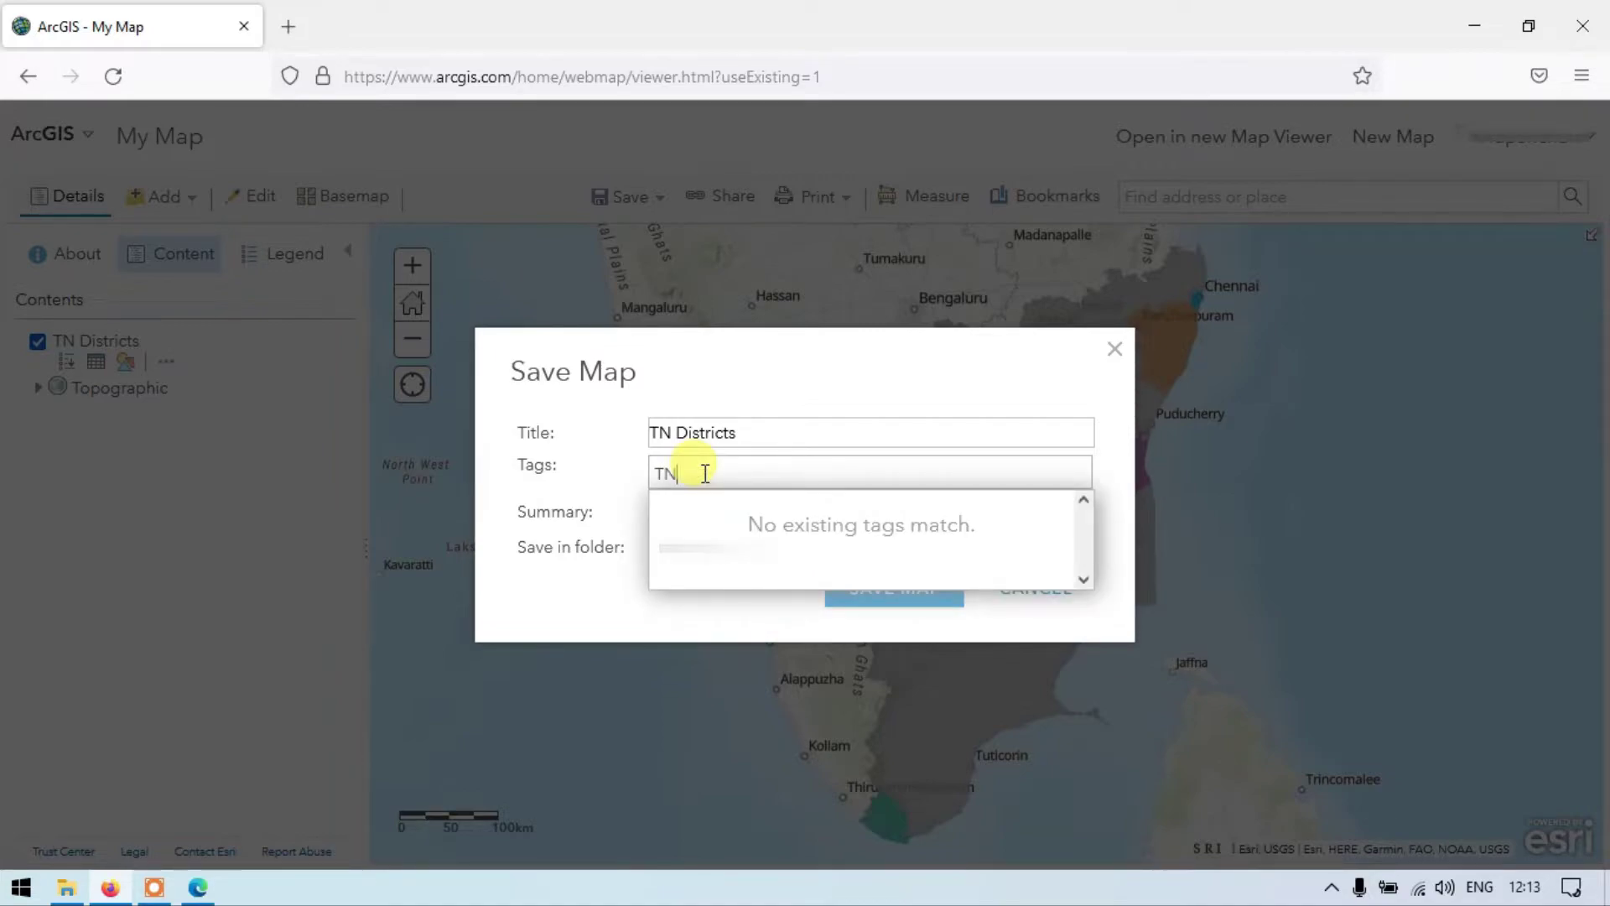
key(Return)
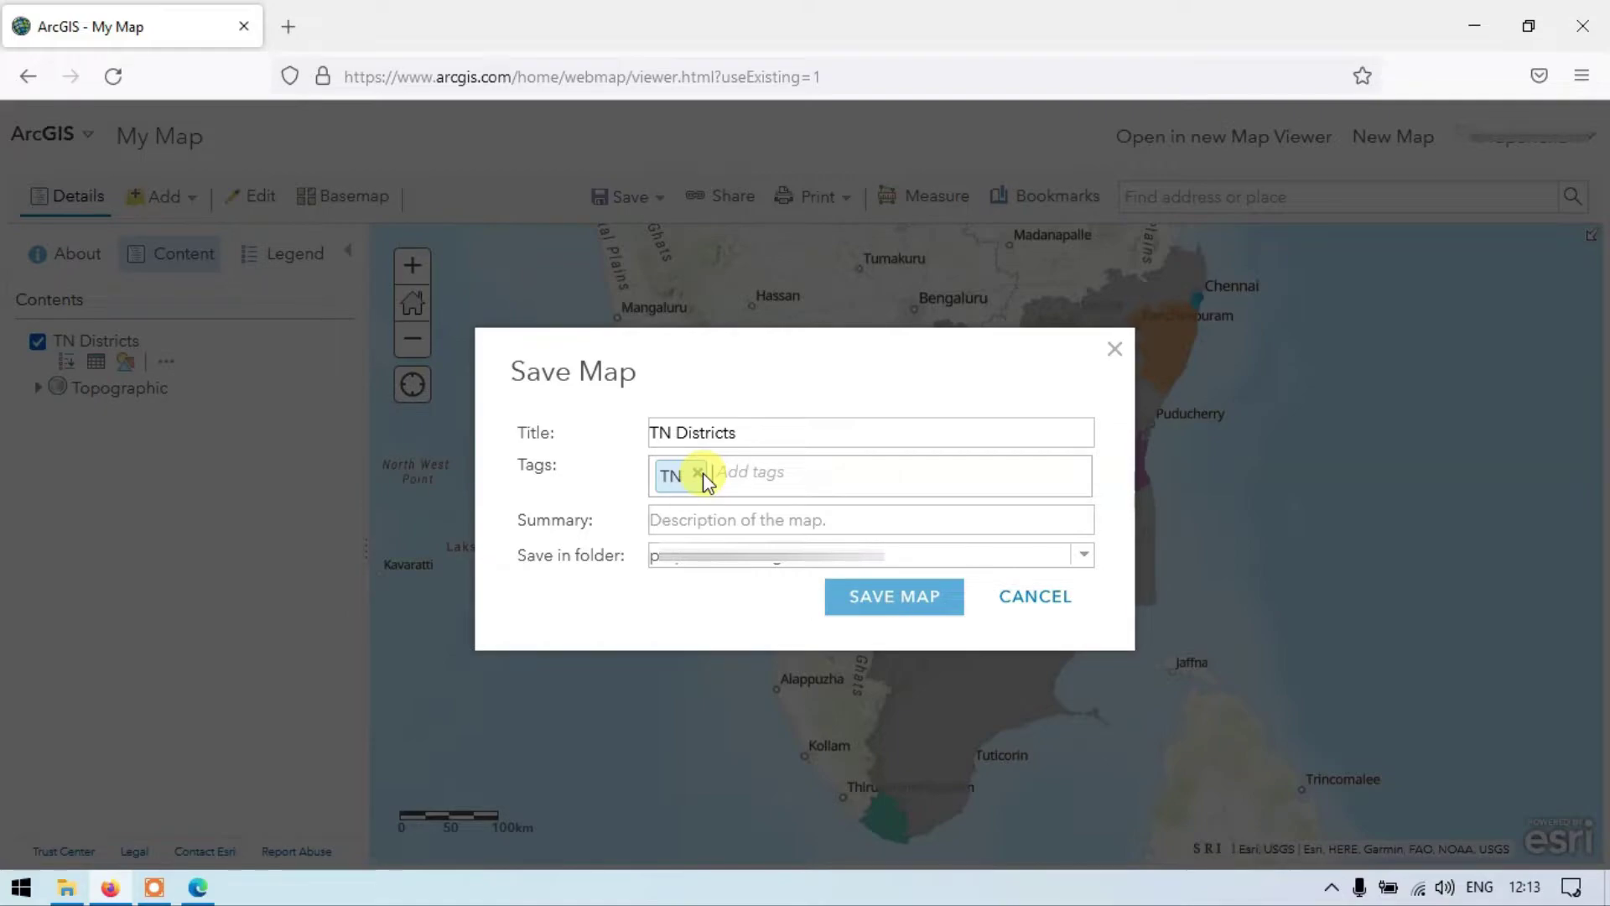
text(Distric)
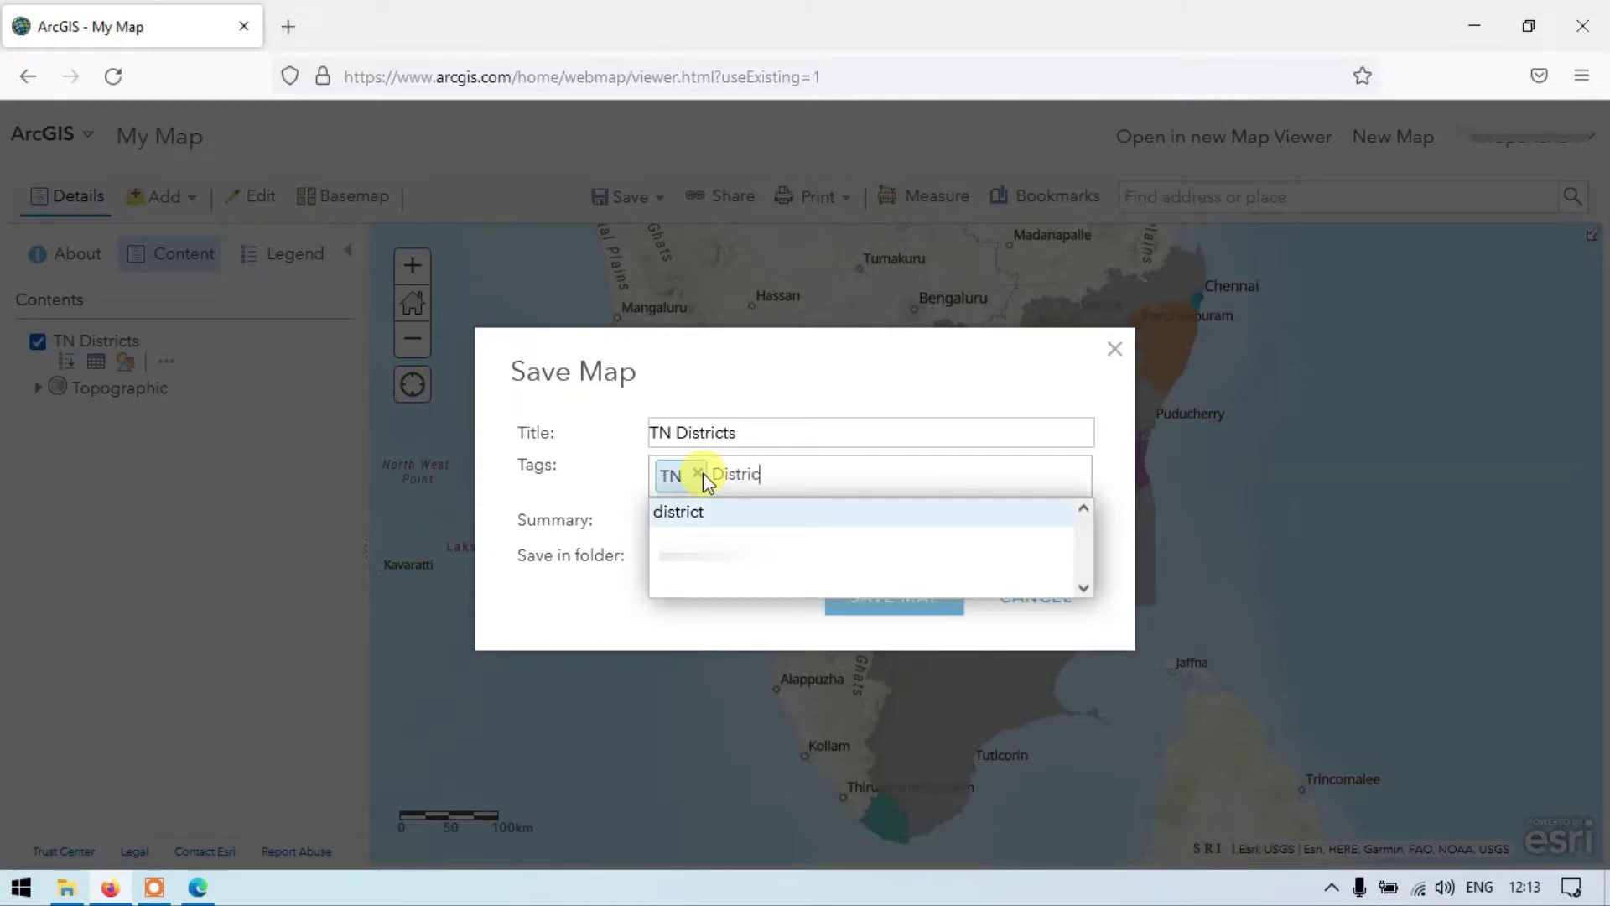
text(t)
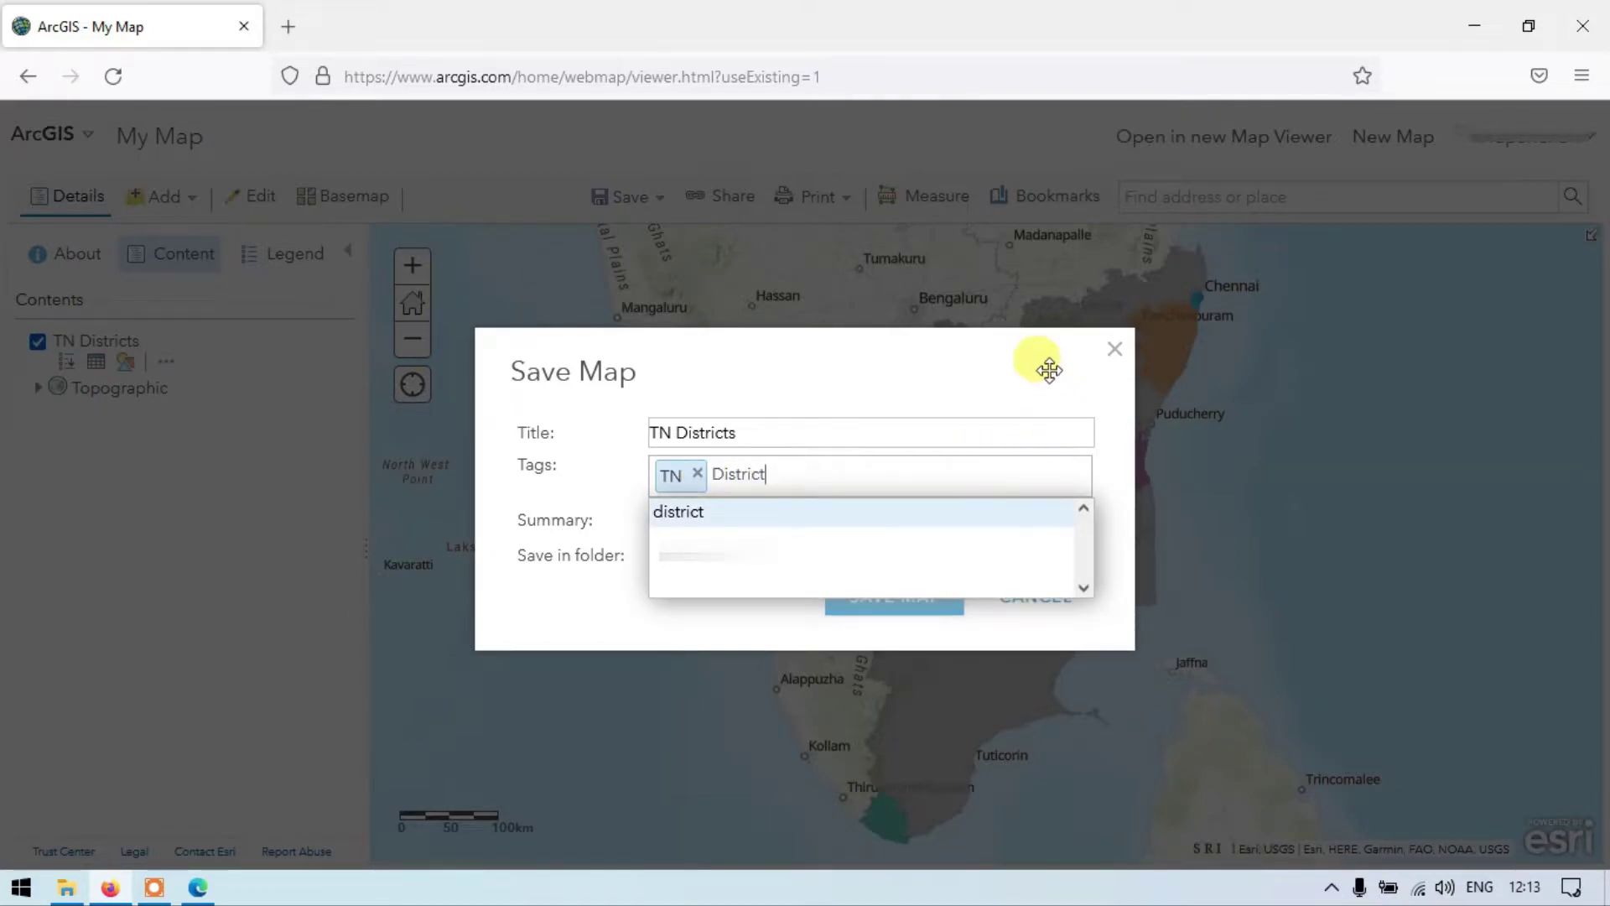
key(Return)
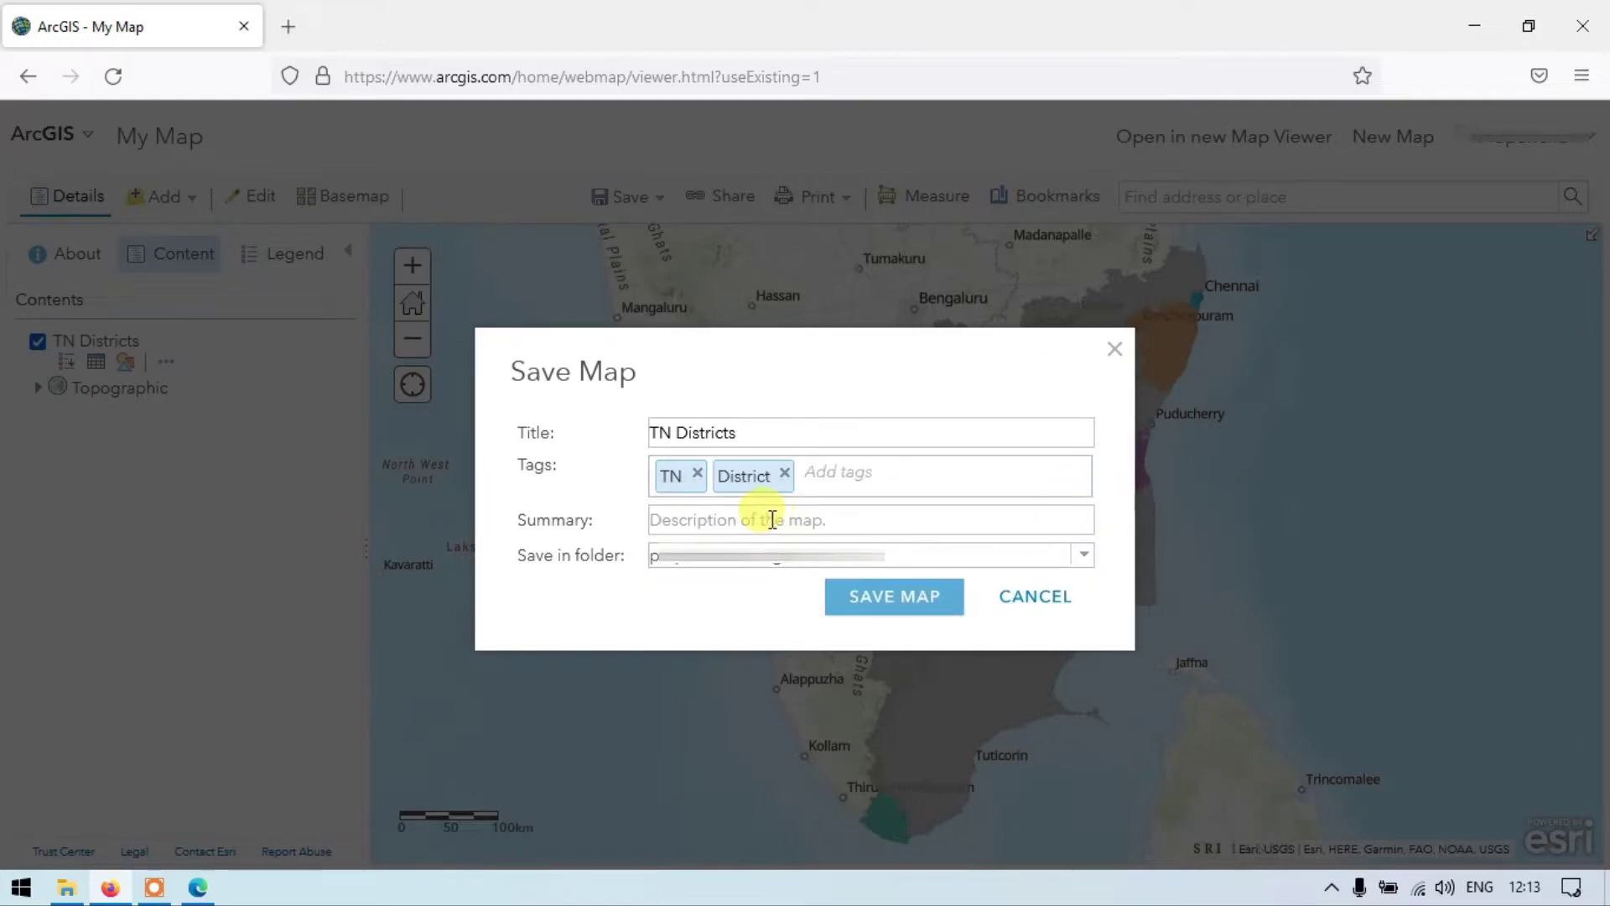
click(771, 519)
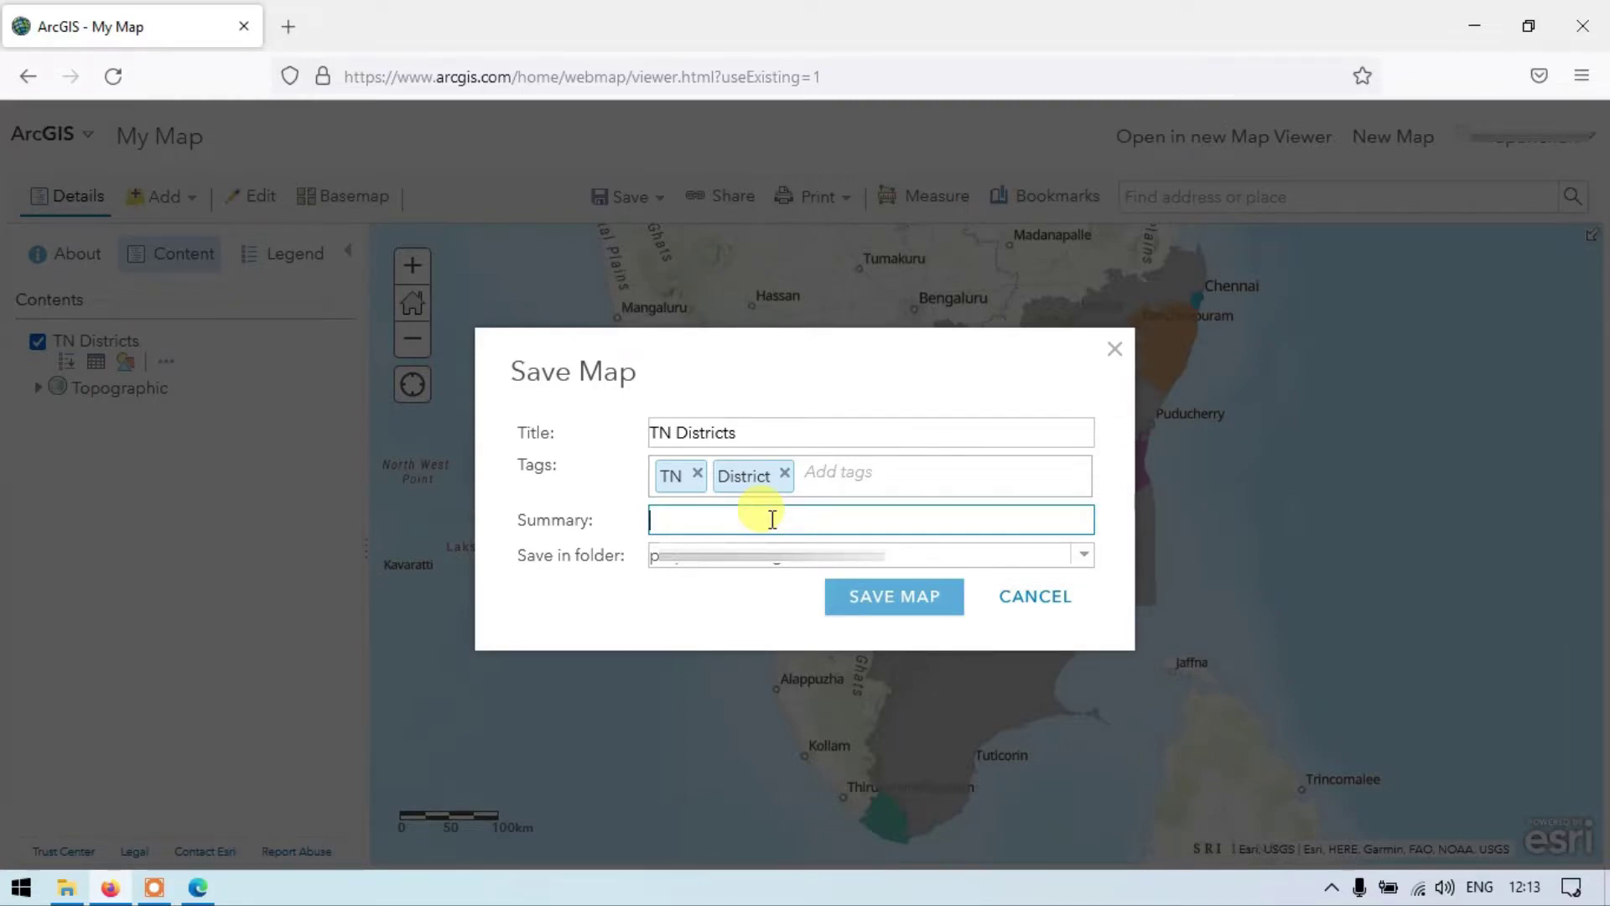
click(880, 574)
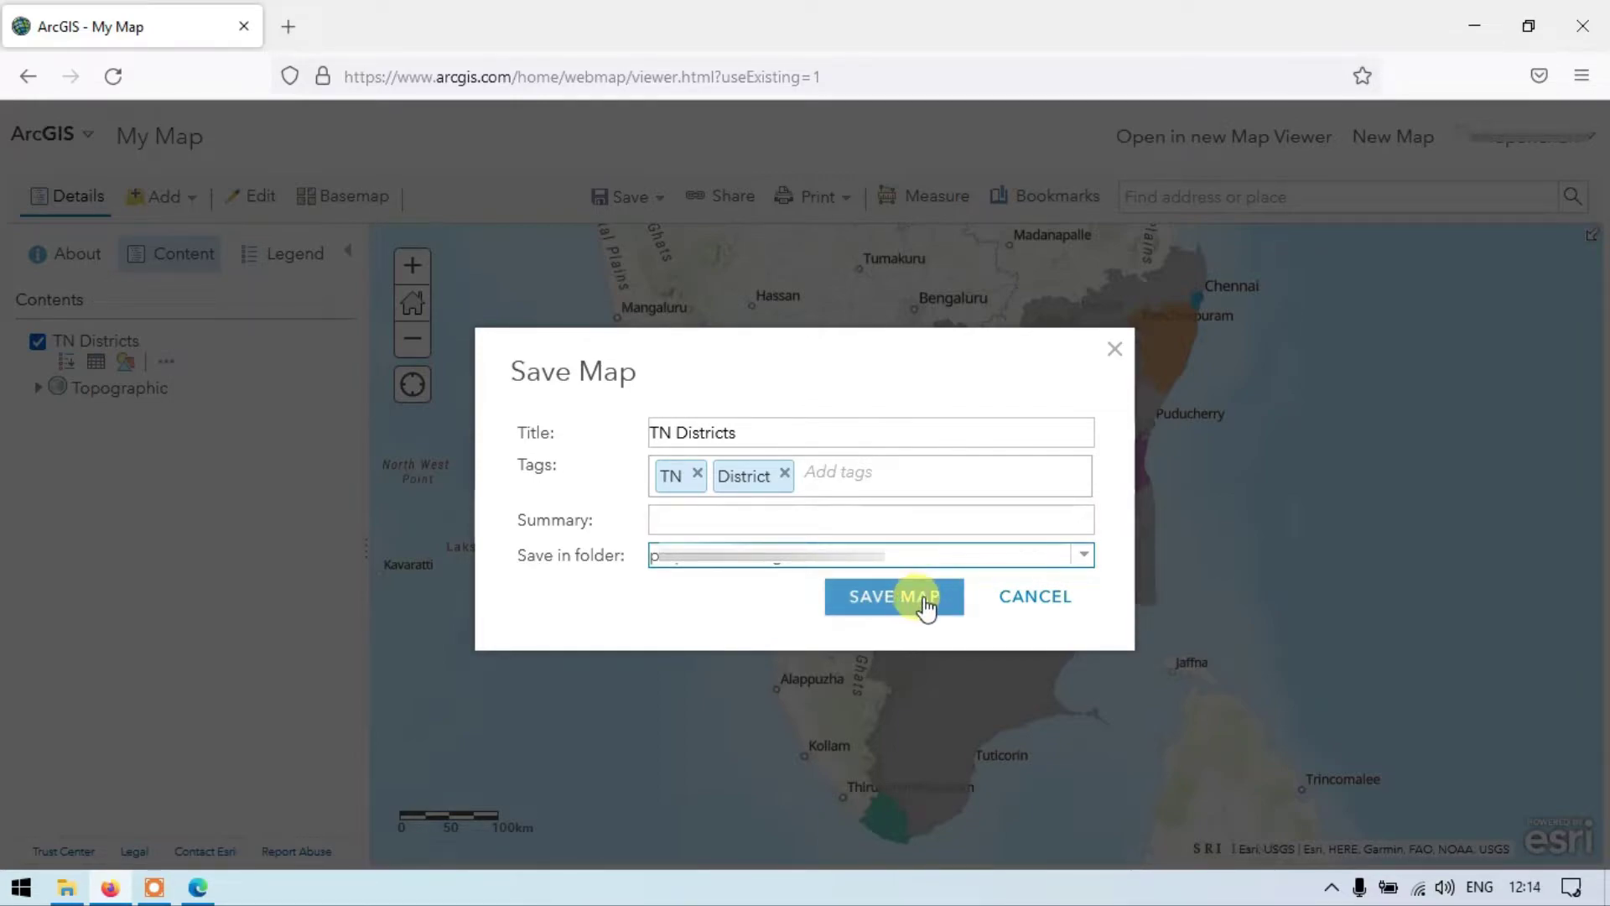
click(926, 602)
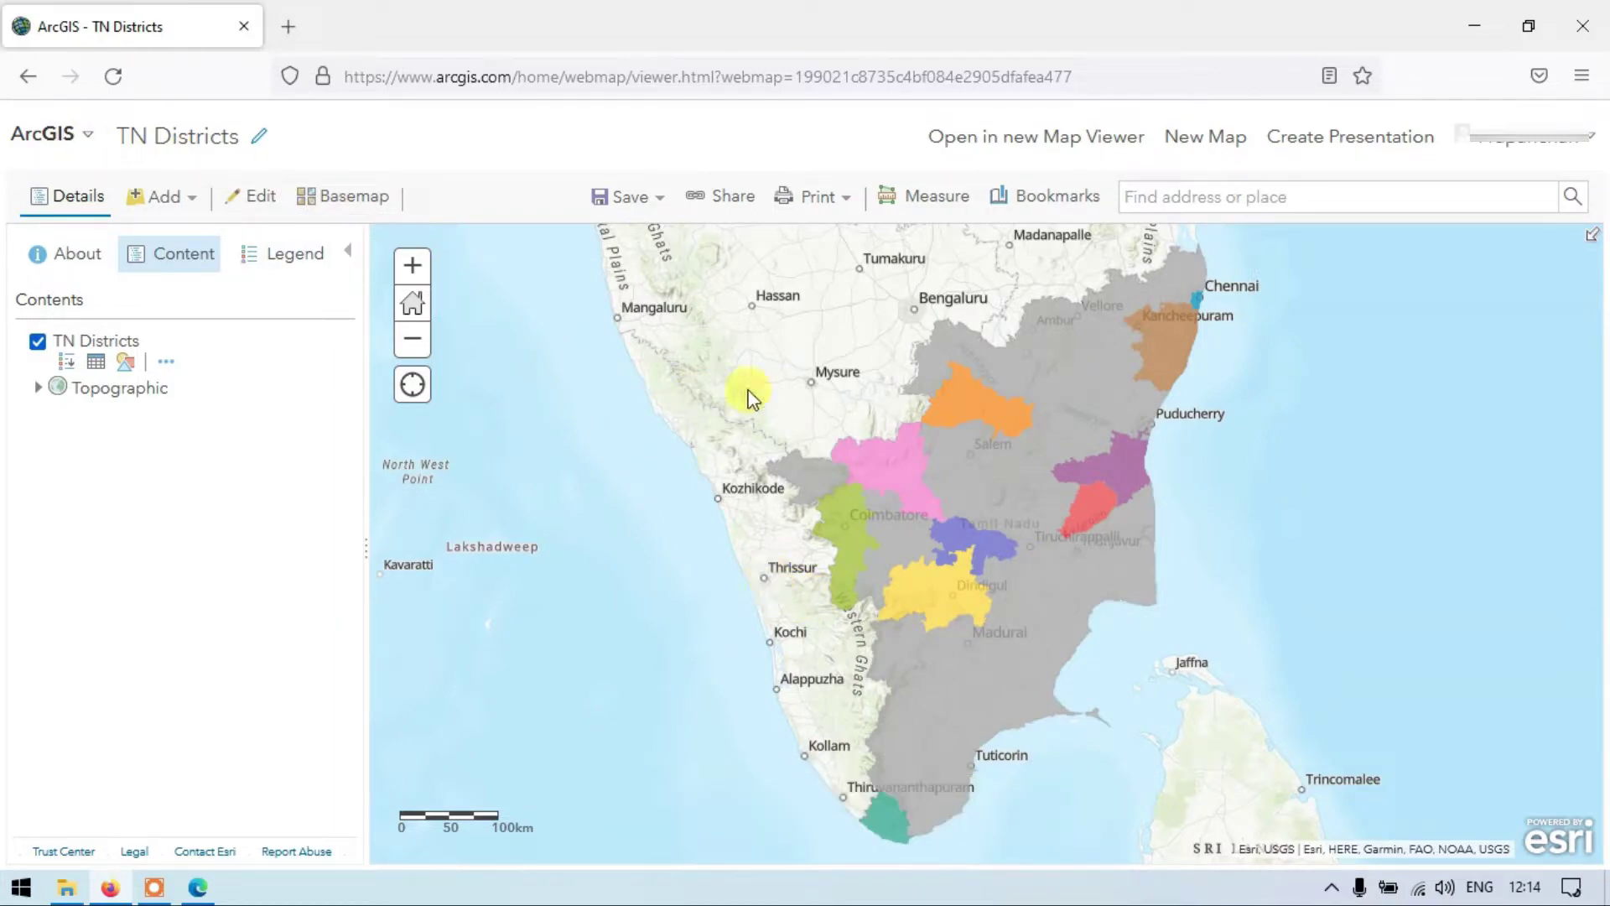
Step: Go to My Content via the ArcGIS navigation dropdown
click(84, 144)
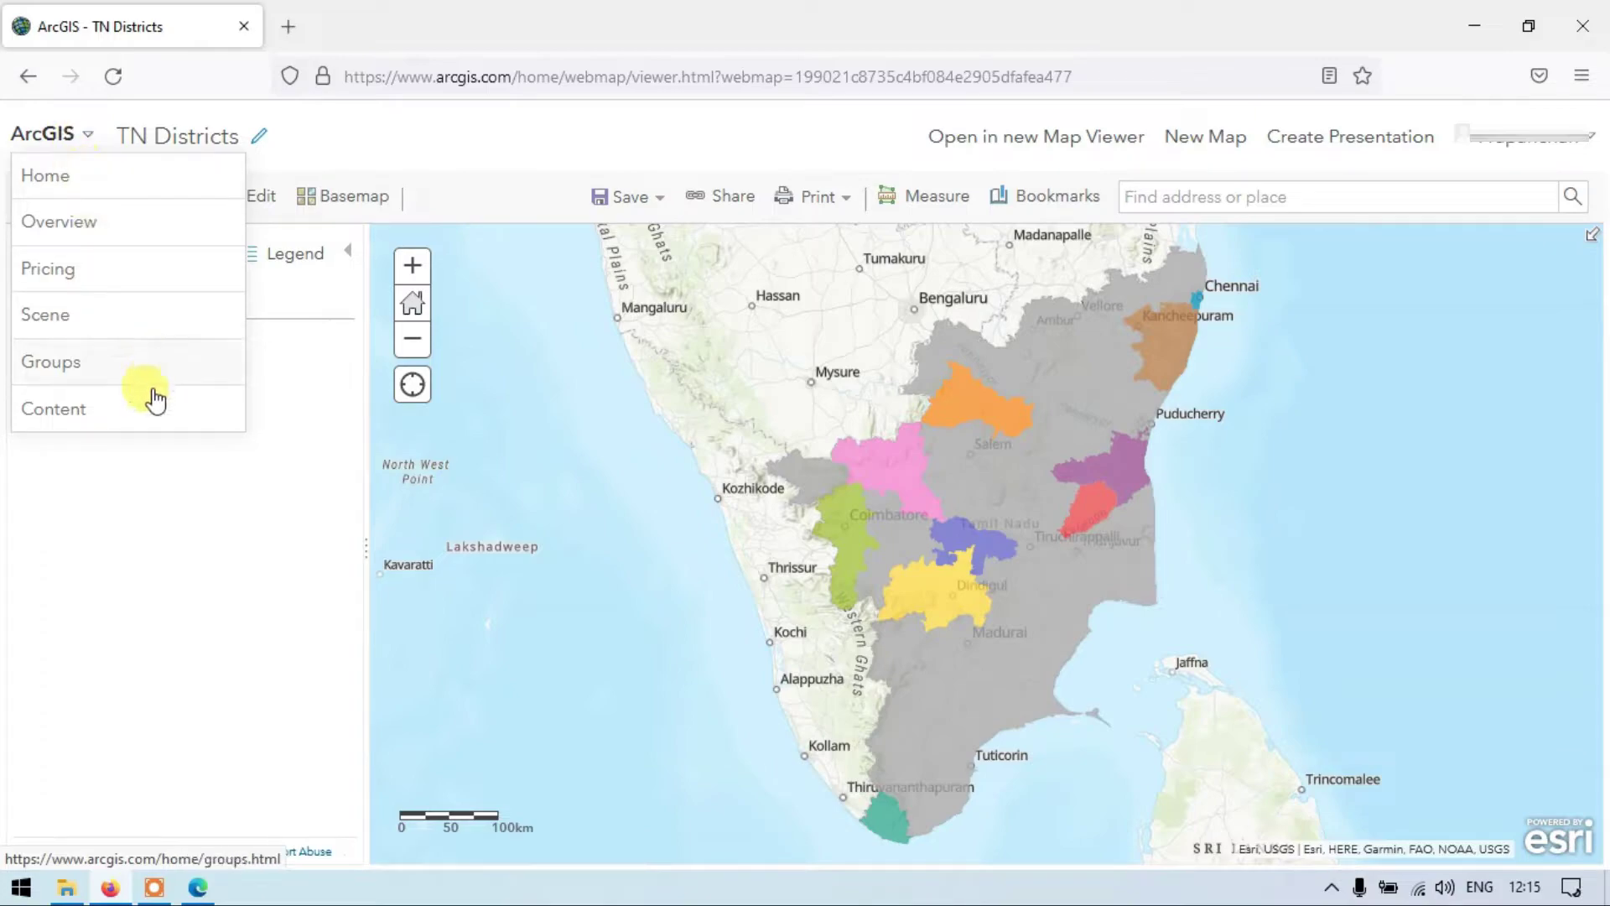
click(93, 415)
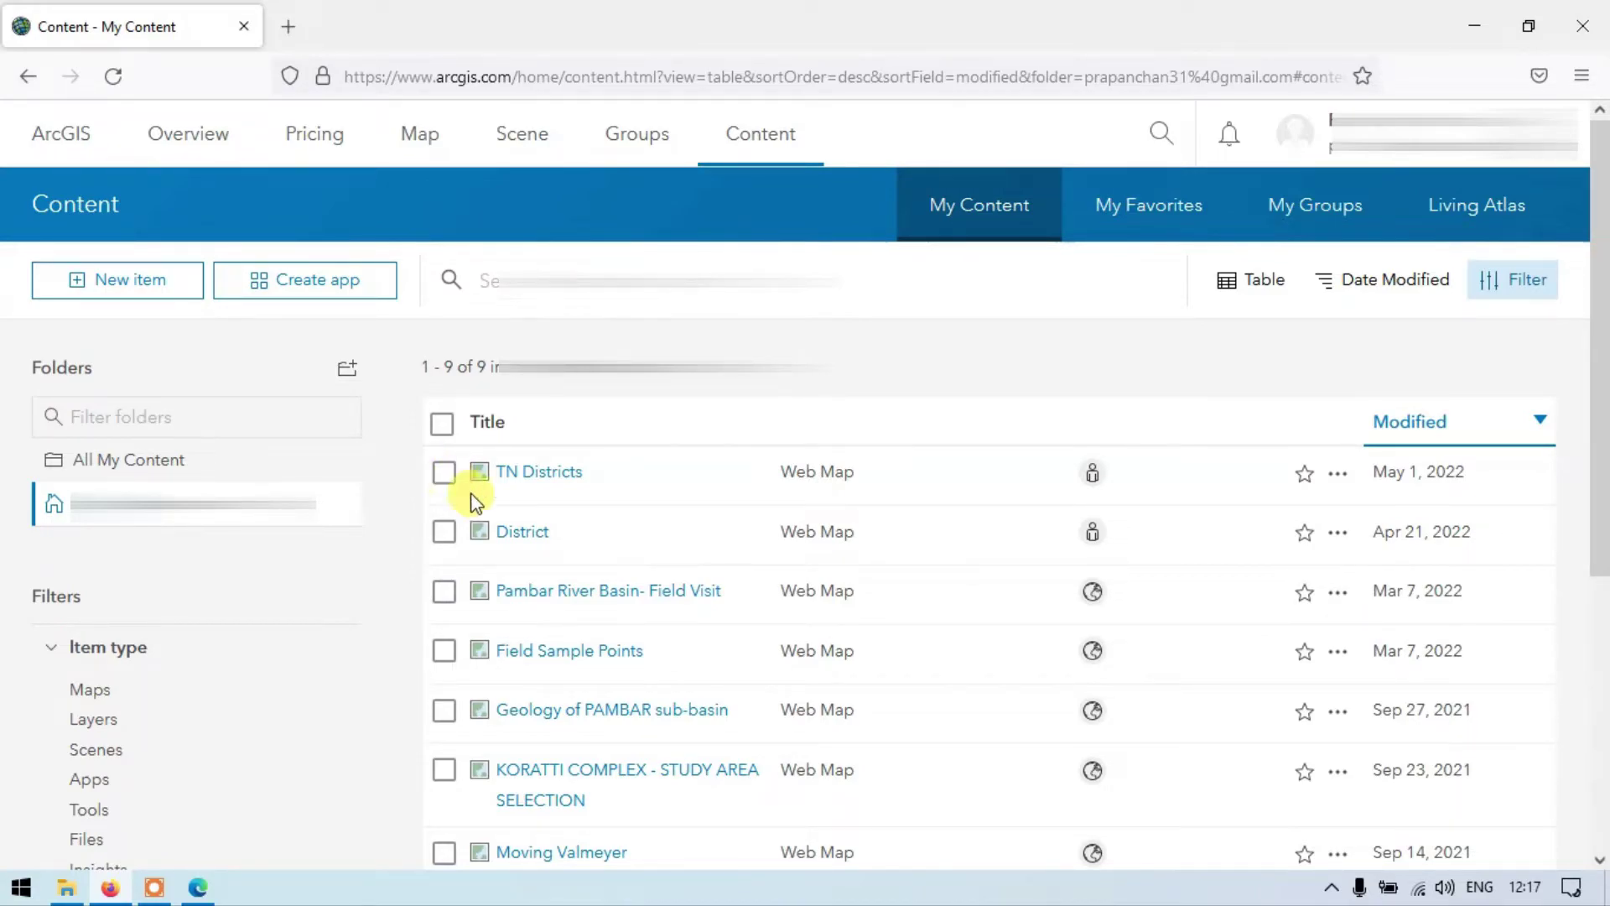
Step: Open the TN Districts item page and expand its map-opening options
click(557, 474)
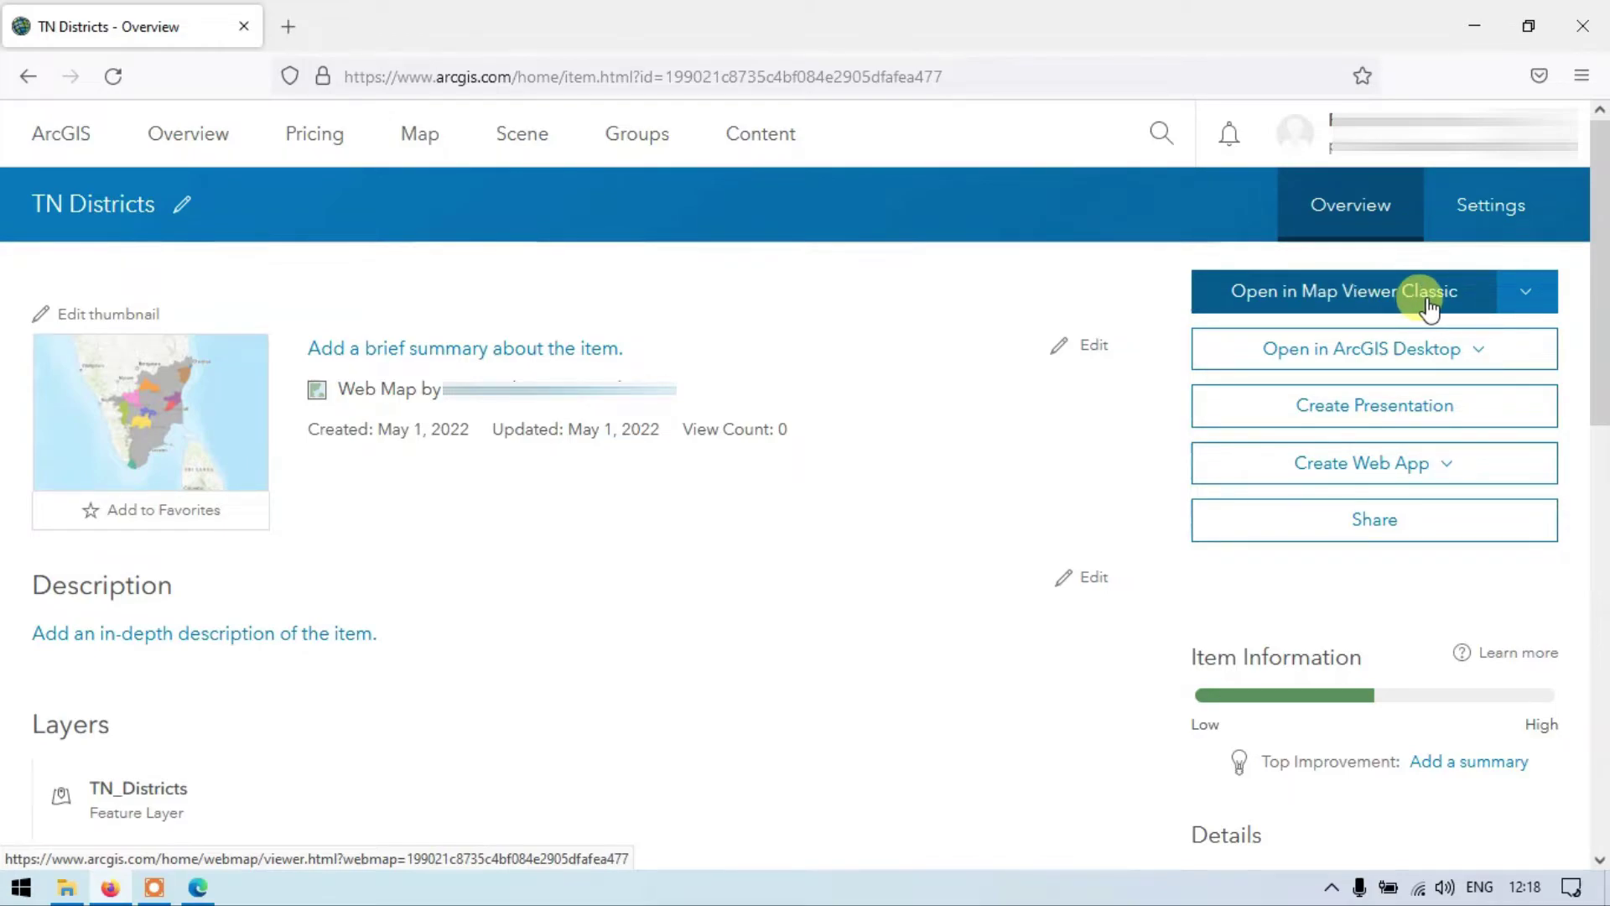
click(1524, 295)
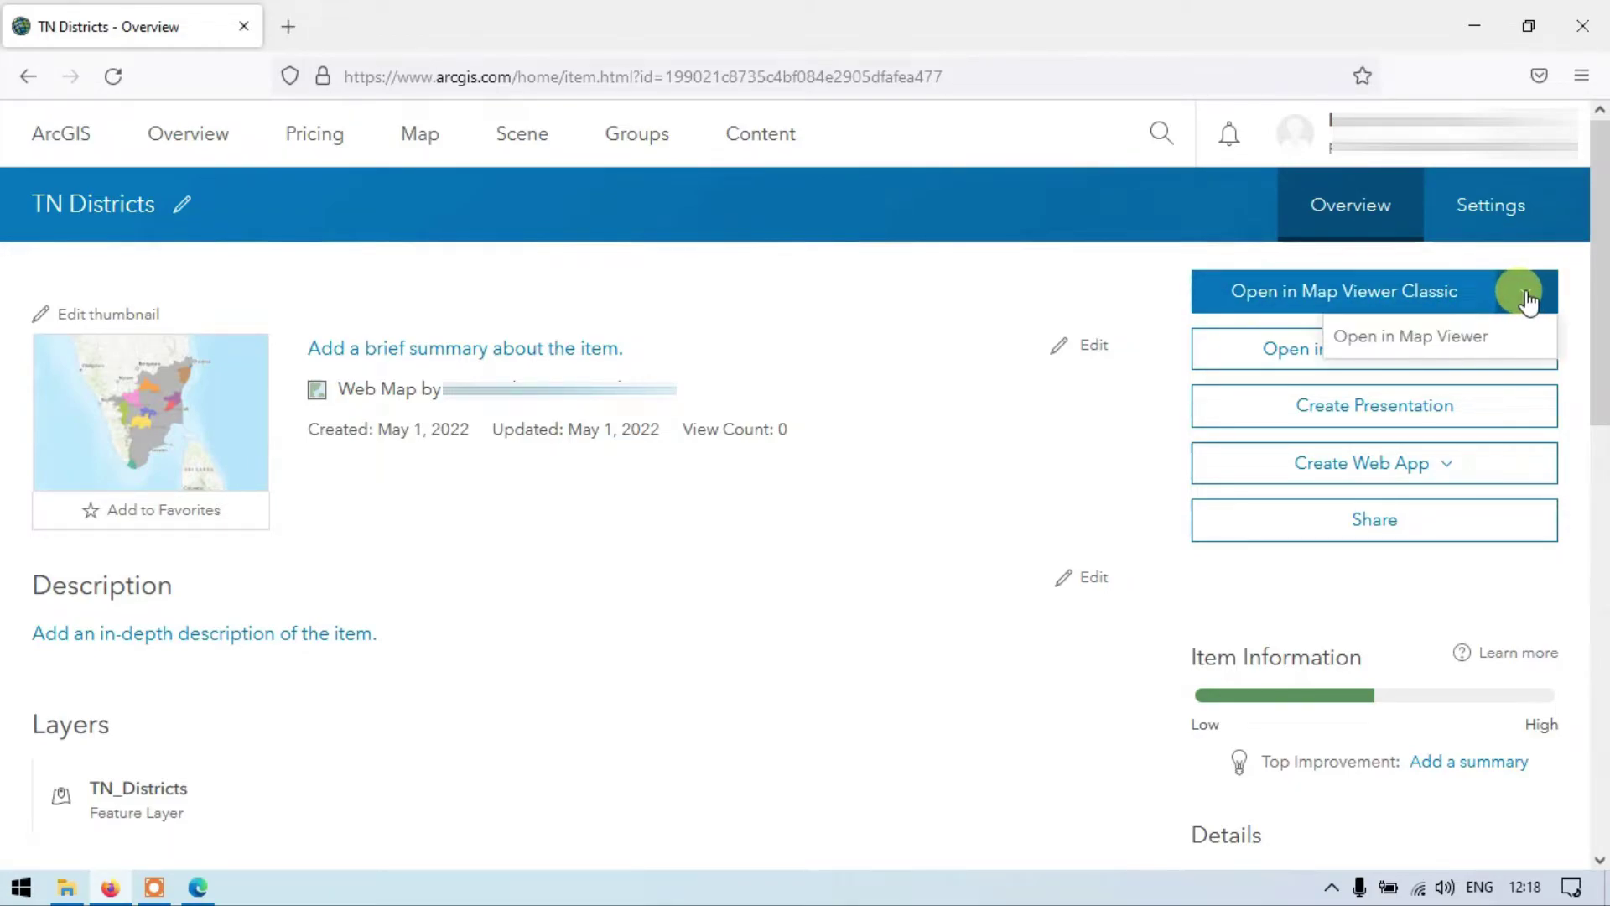
Step: Open TN Districts in the new Map Viewer and zoom toward southern India
click(1443, 352)
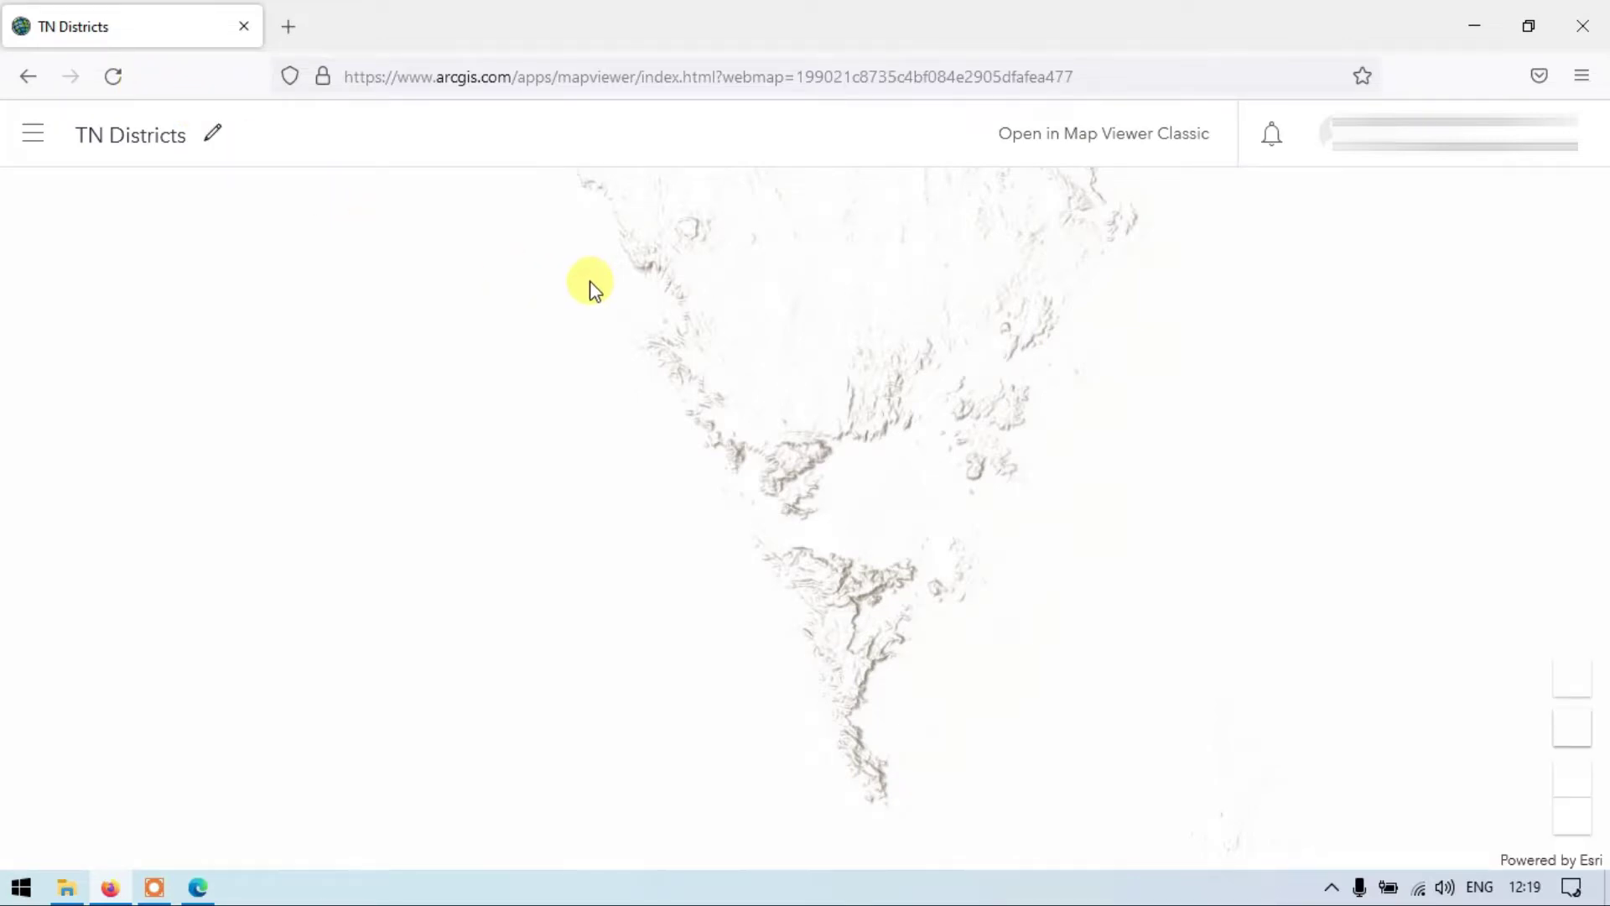
scroll(974, 480, down, 2)
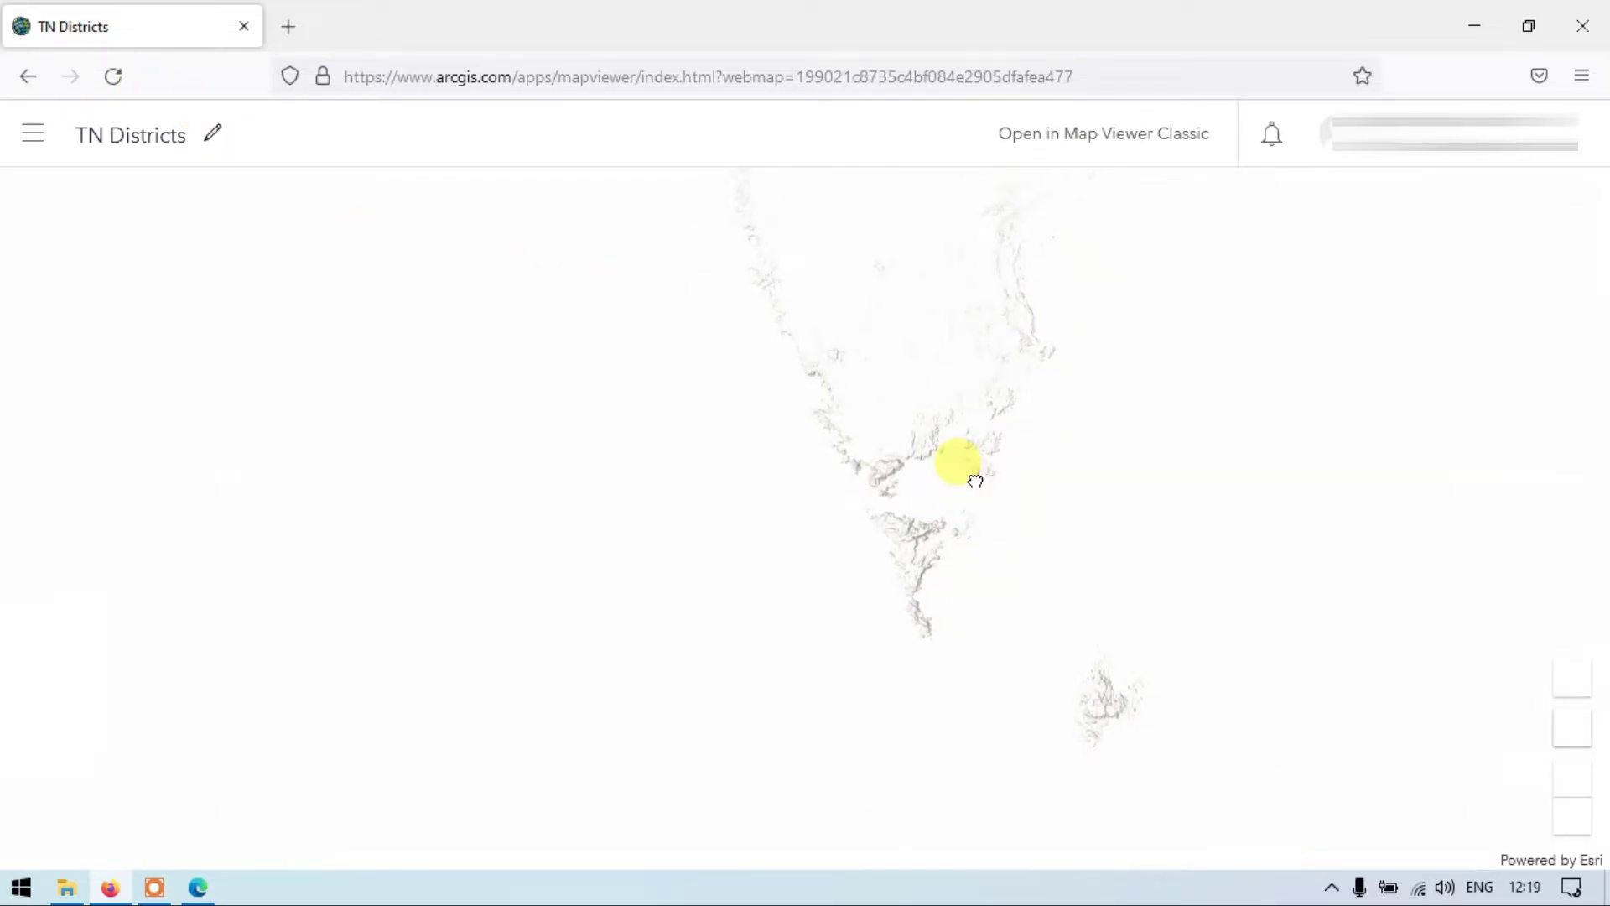
scroll(975, 481, down, 2)
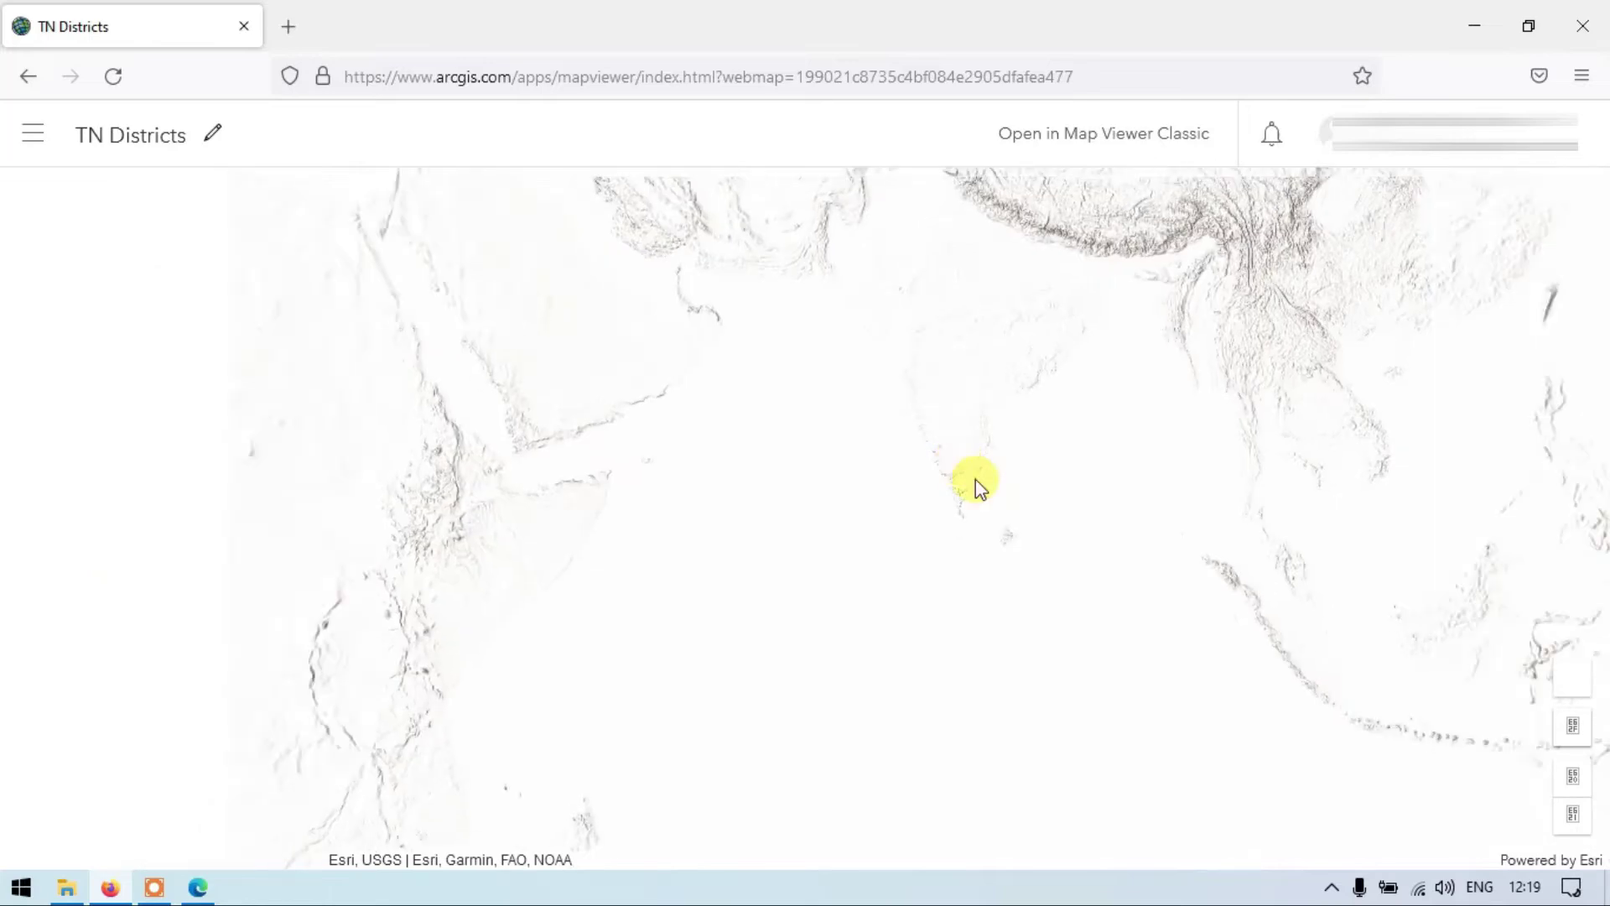
scroll(1038, 453, up, 2)
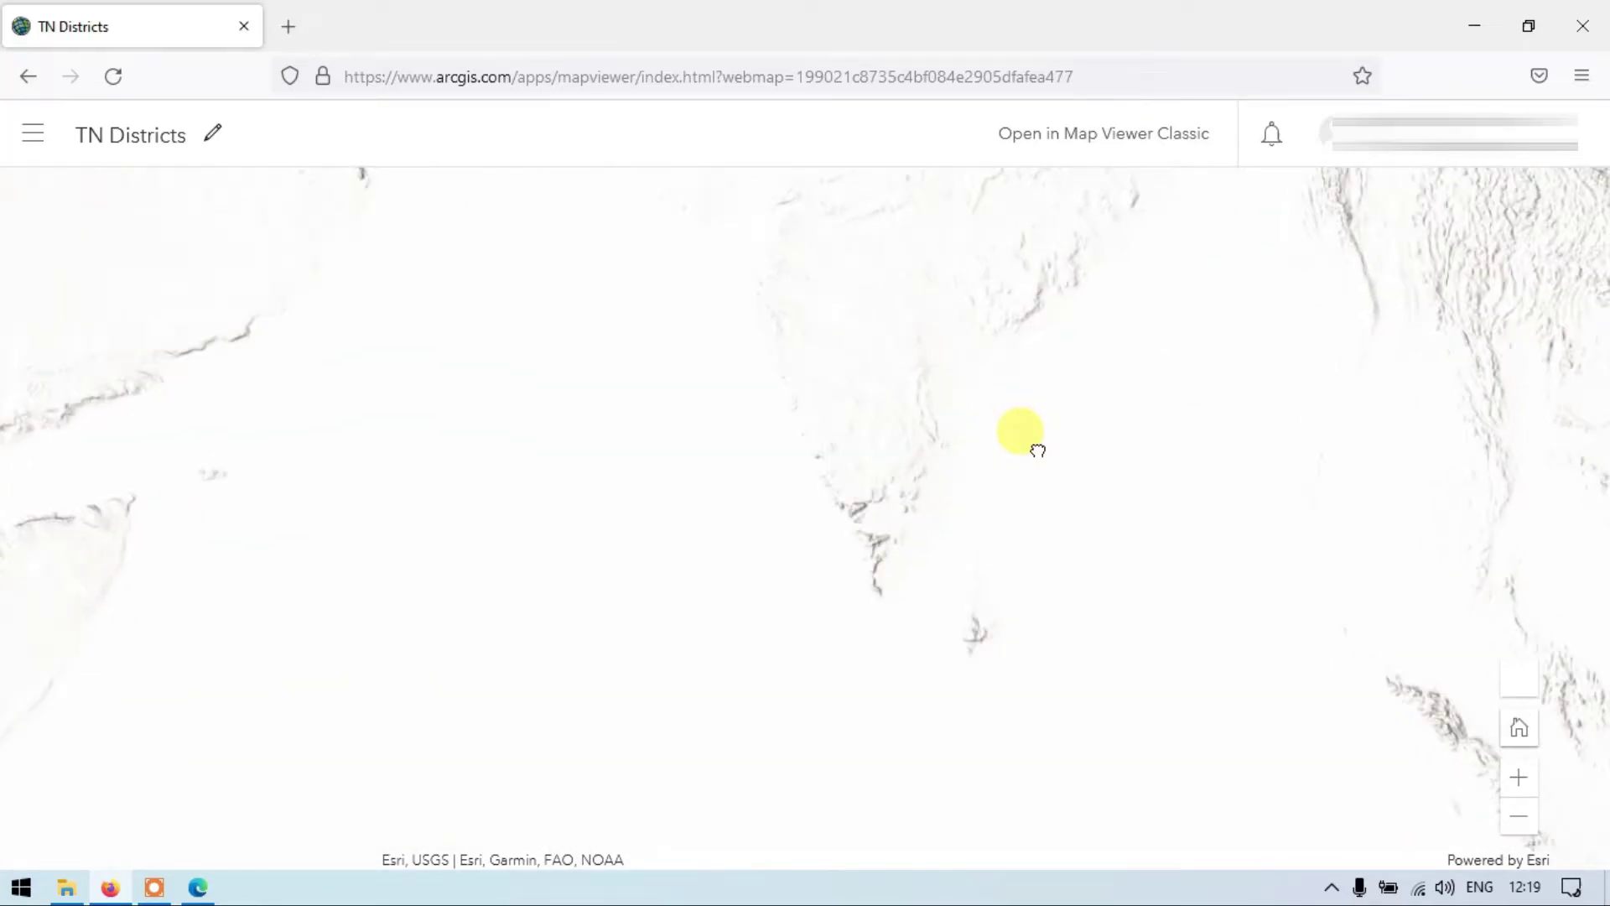
scroll(1038, 453, up, 2)
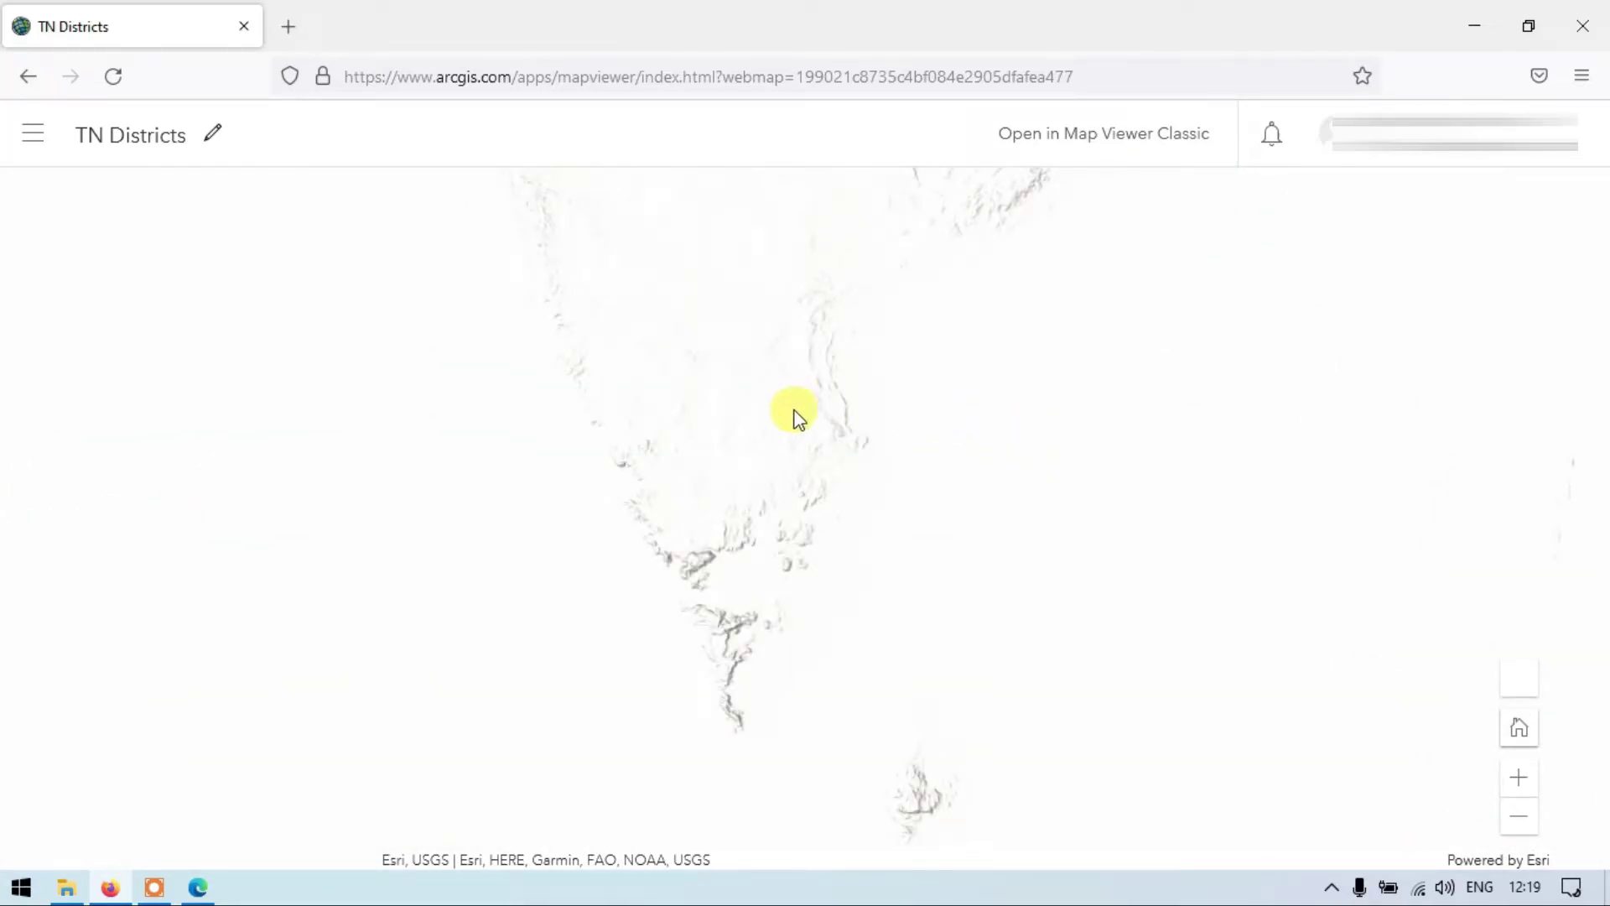
drag(780, 440, 712, 472)
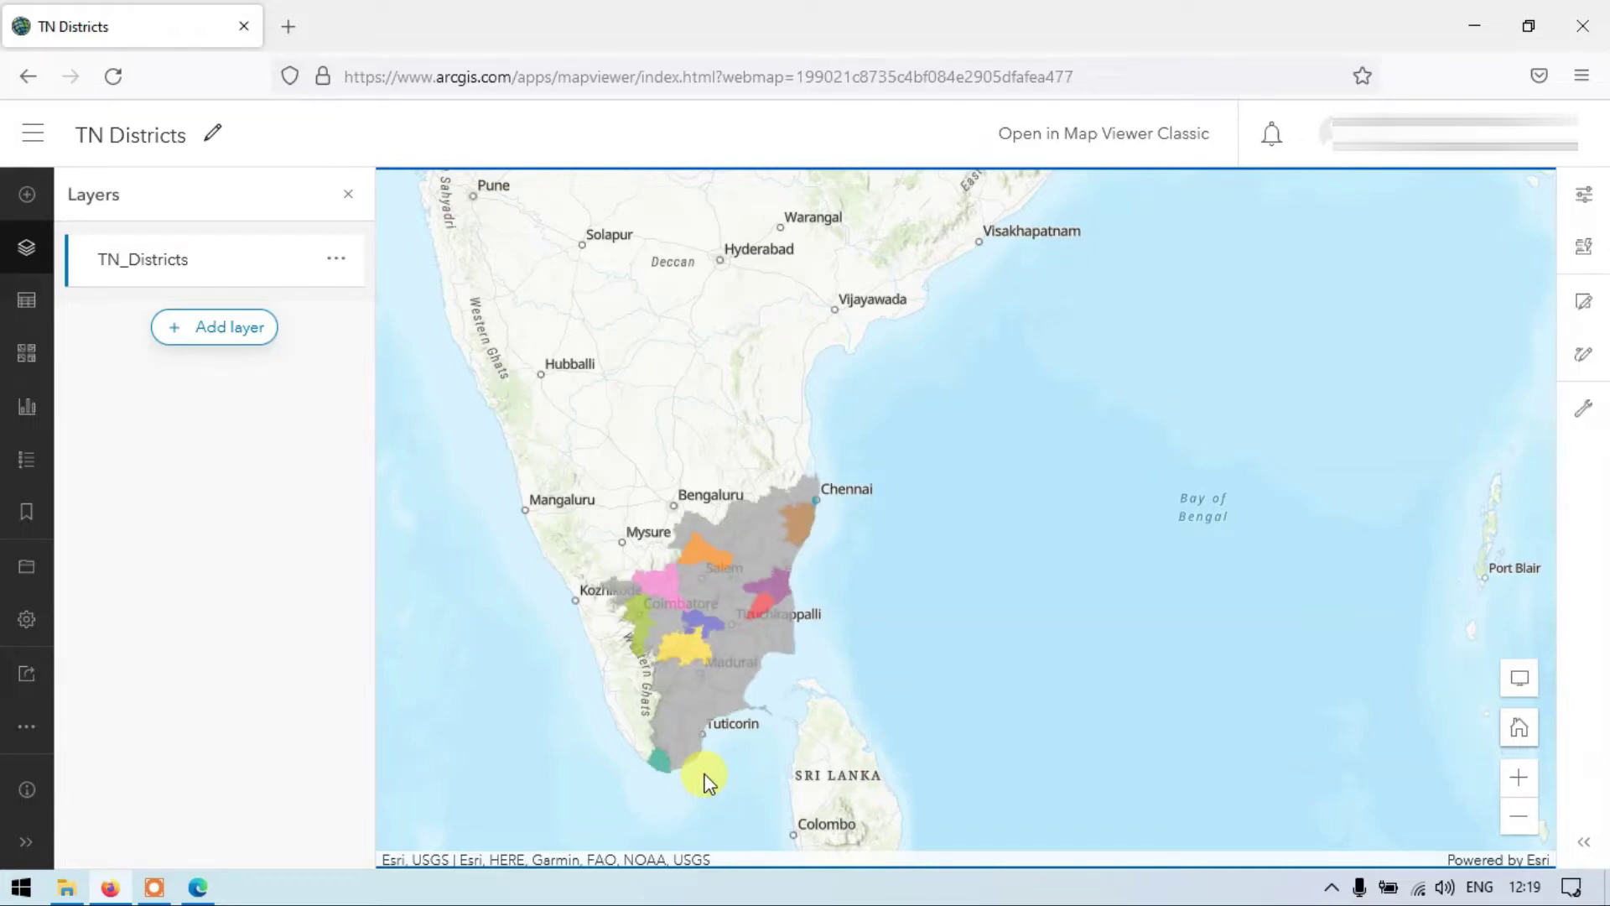
Step: Centre Tamil Nadu in view, then reopen the map in Map Viewer Classic
scroll(695, 767, down, 2)
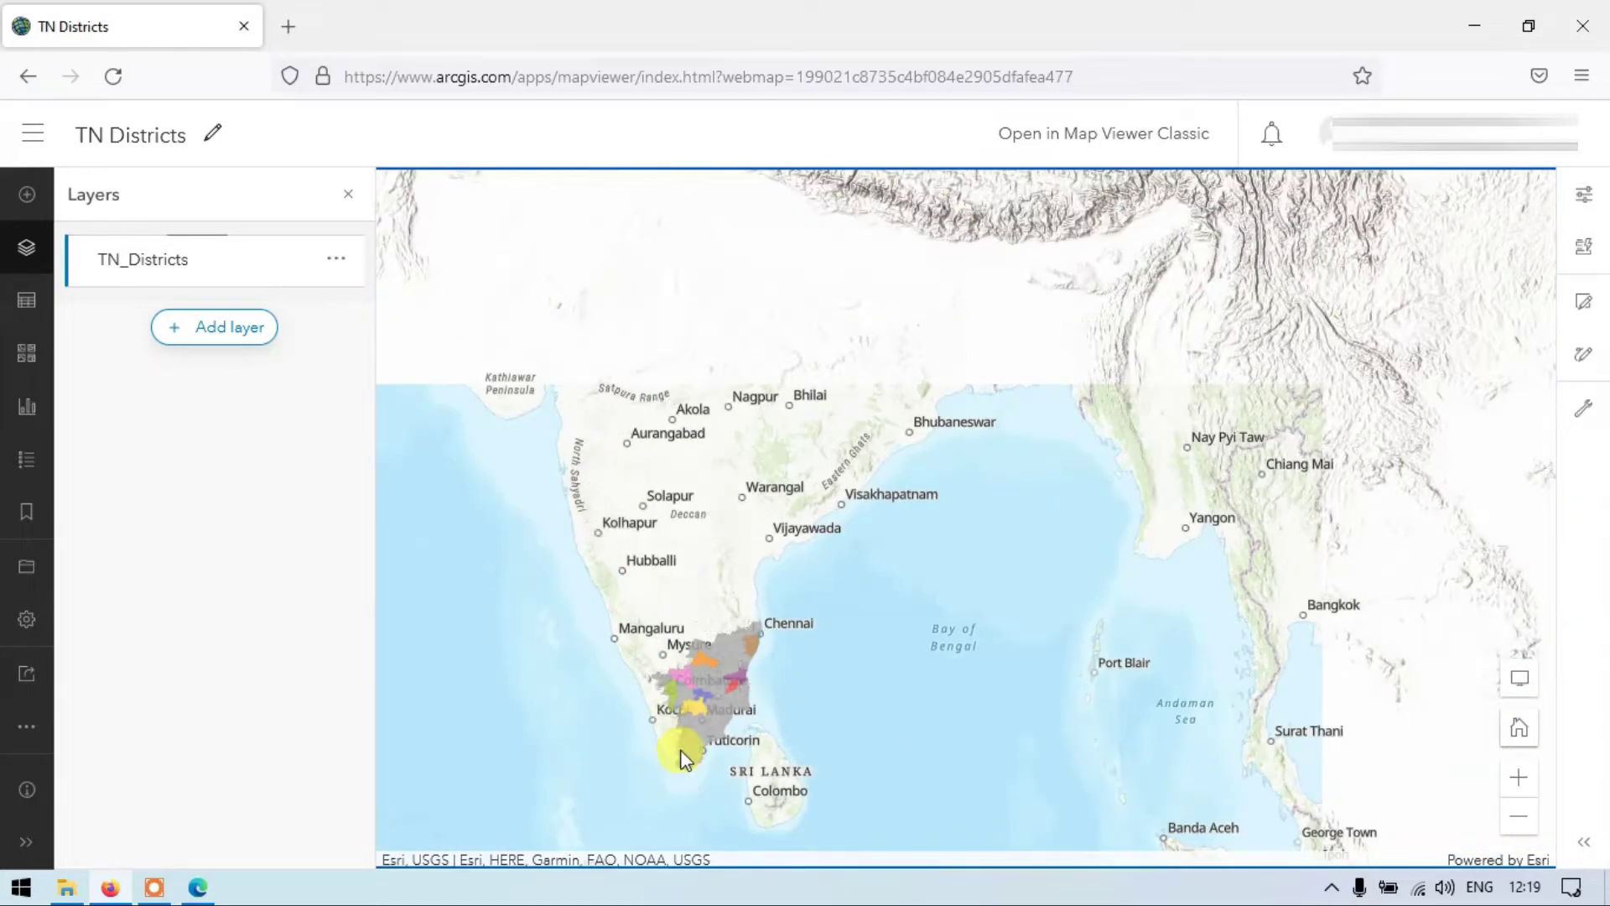
scroll(685, 750, up, 1)
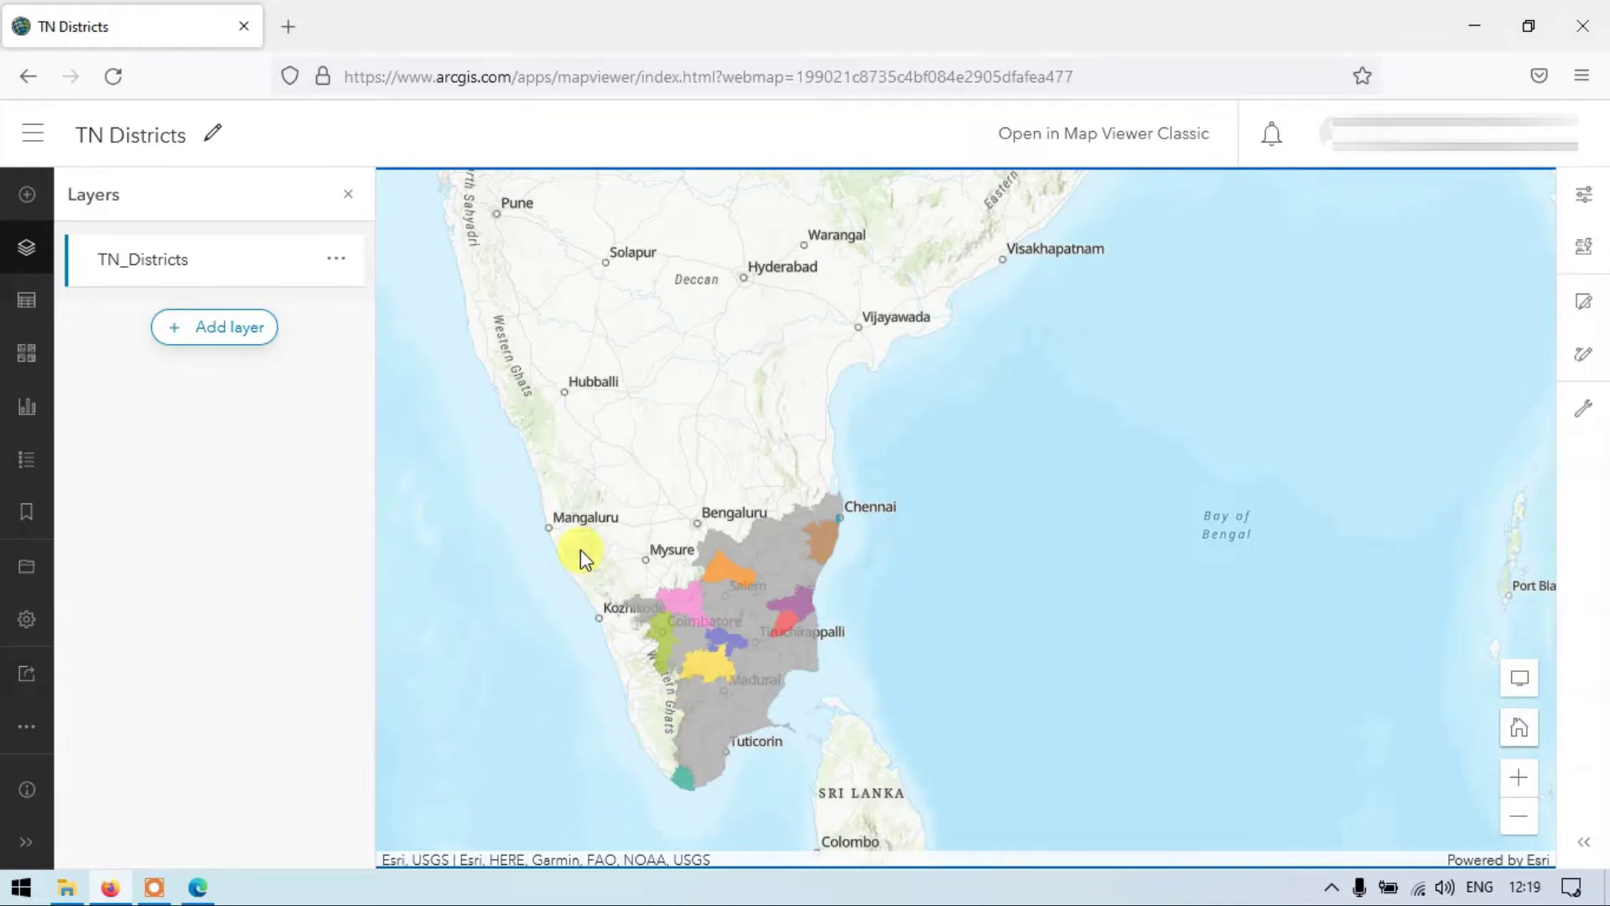
scroll(580, 550, up, 1)
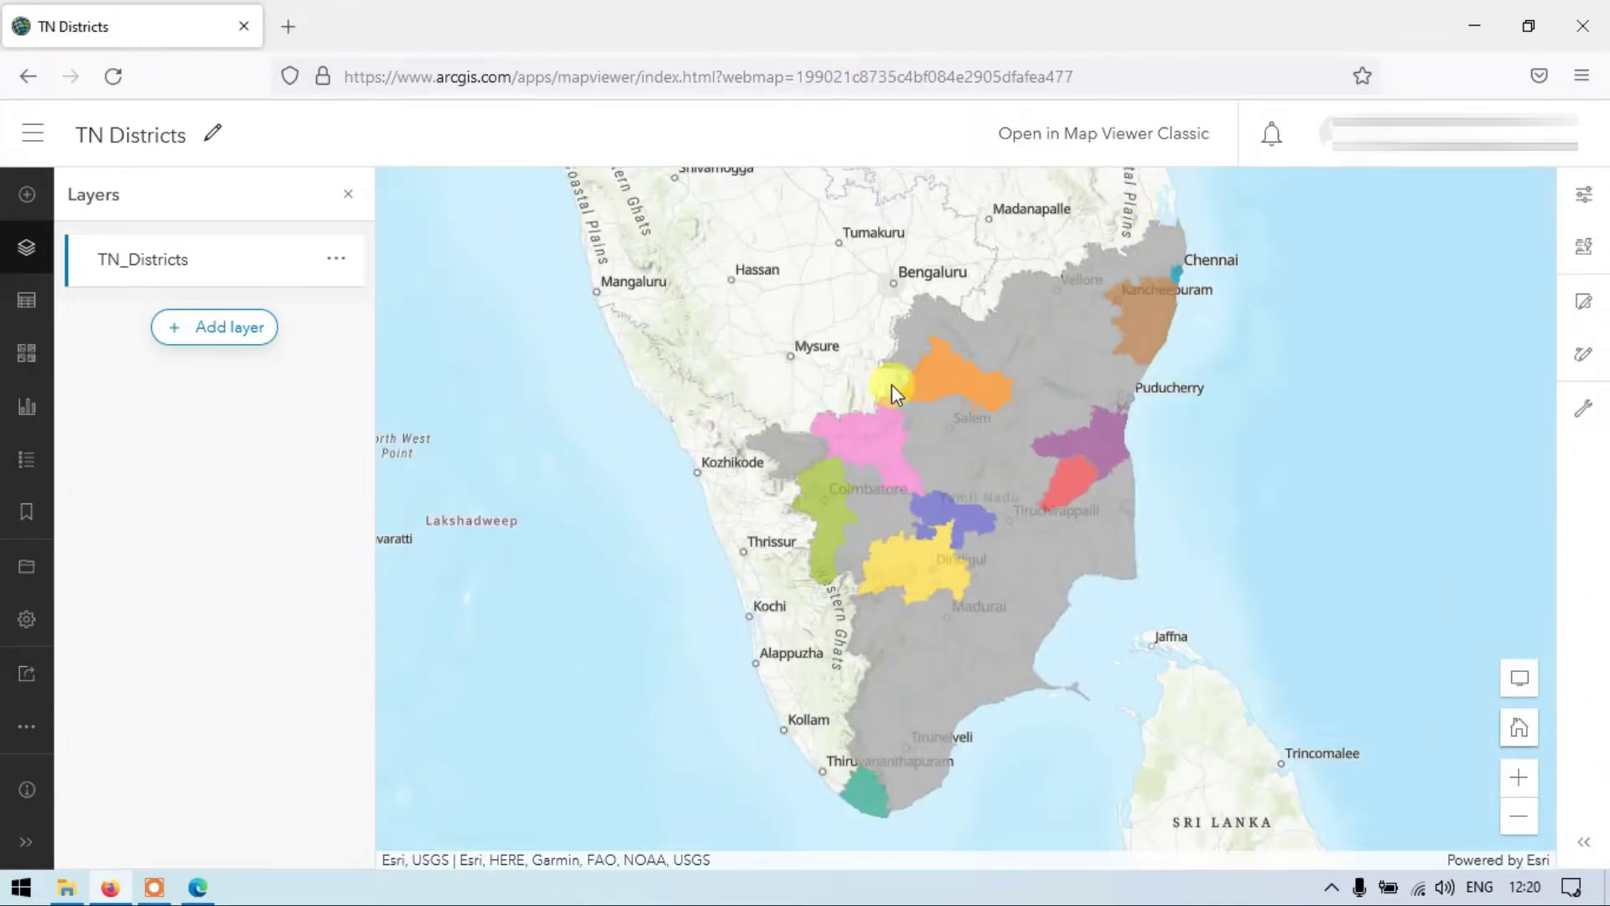
drag(872, 366, 742, 307)
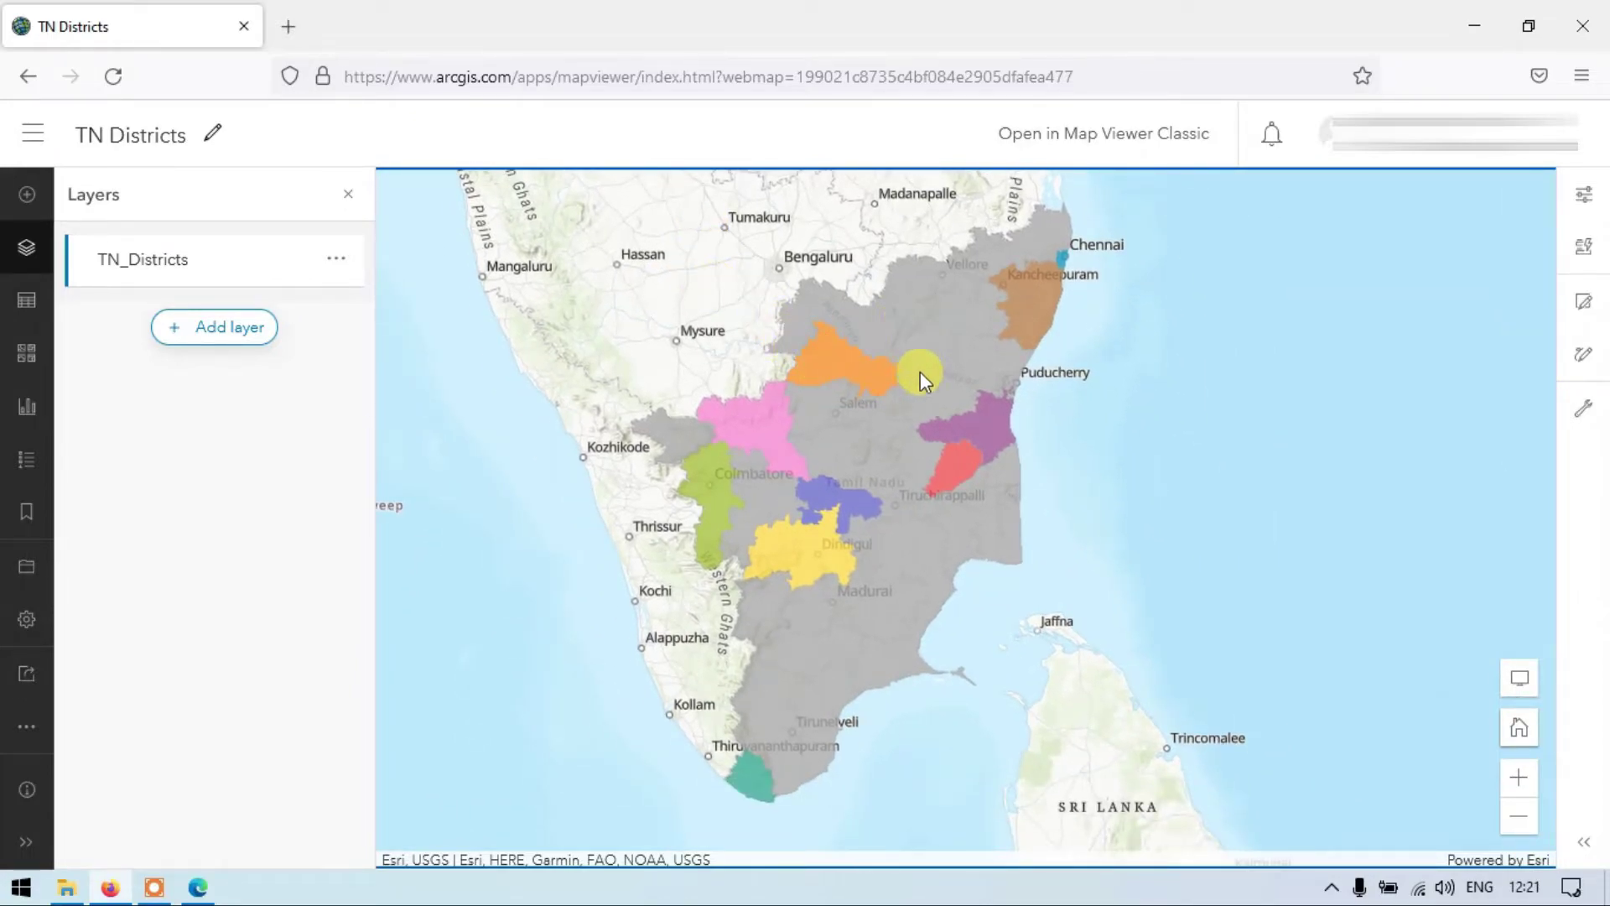
drag(693, 251, 721, 302)
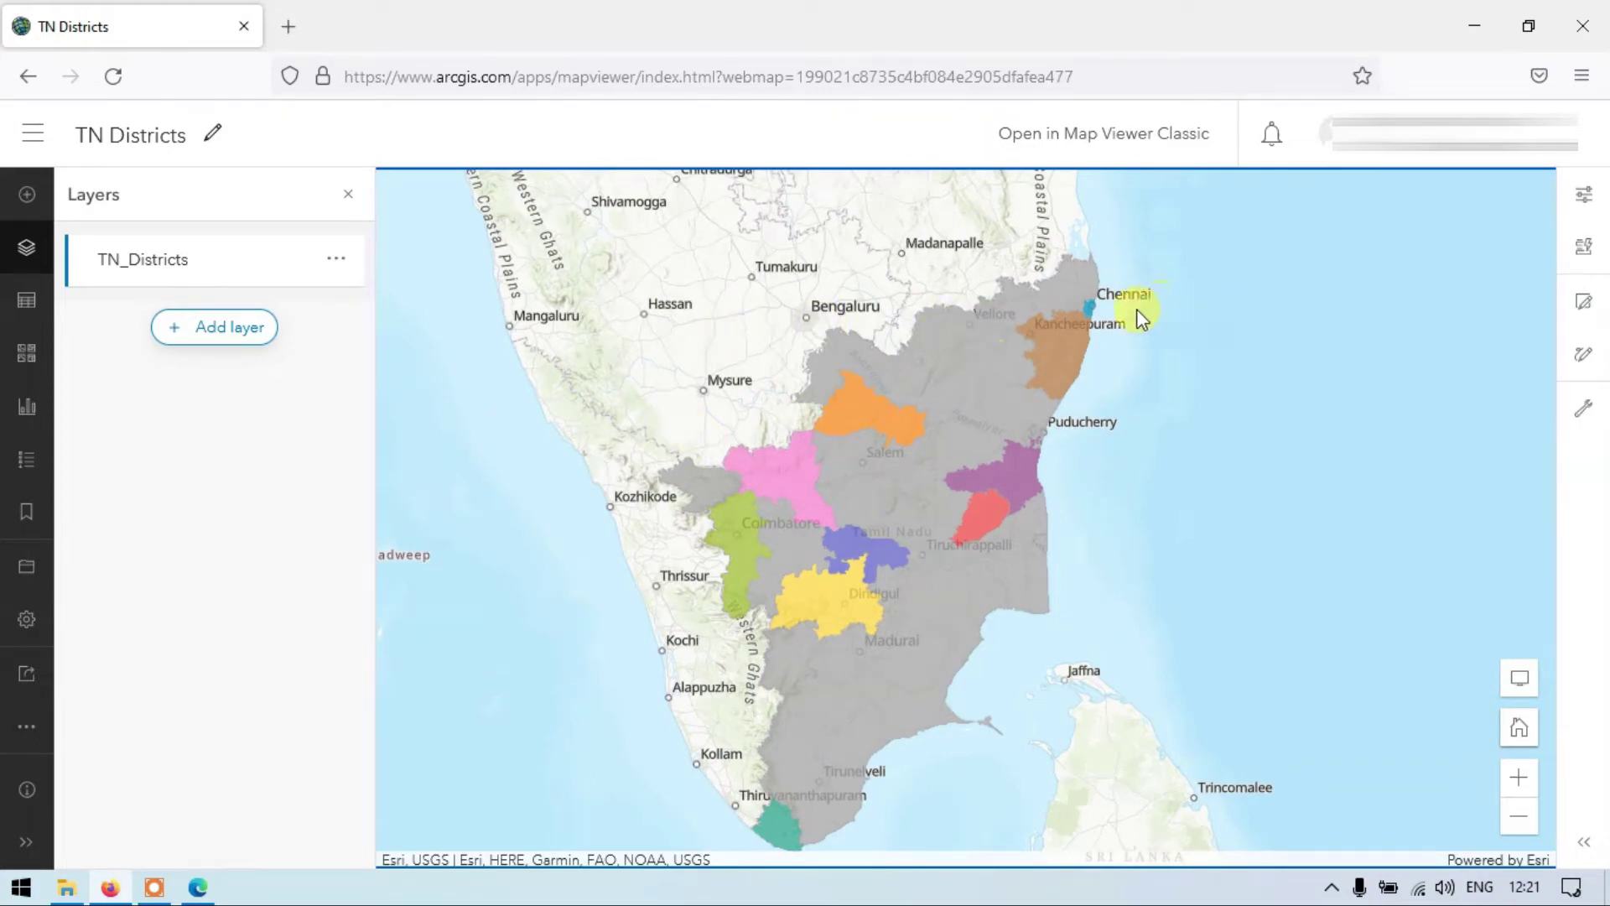
click(1102, 136)
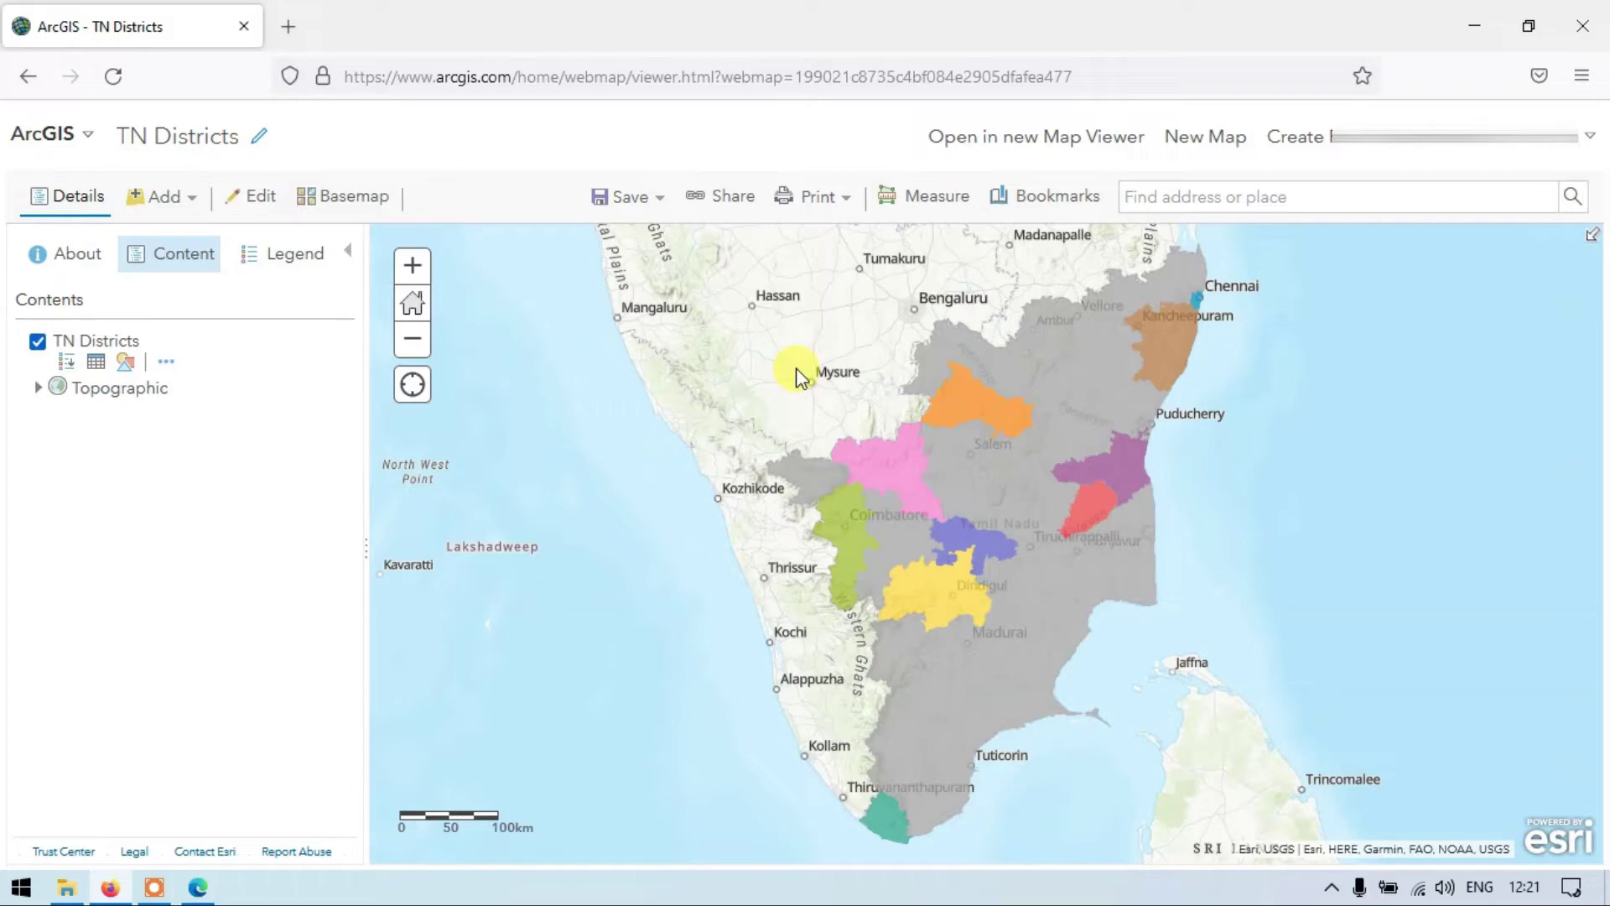
Step: Share the TN Districts map with Everyone (public)
click(732, 210)
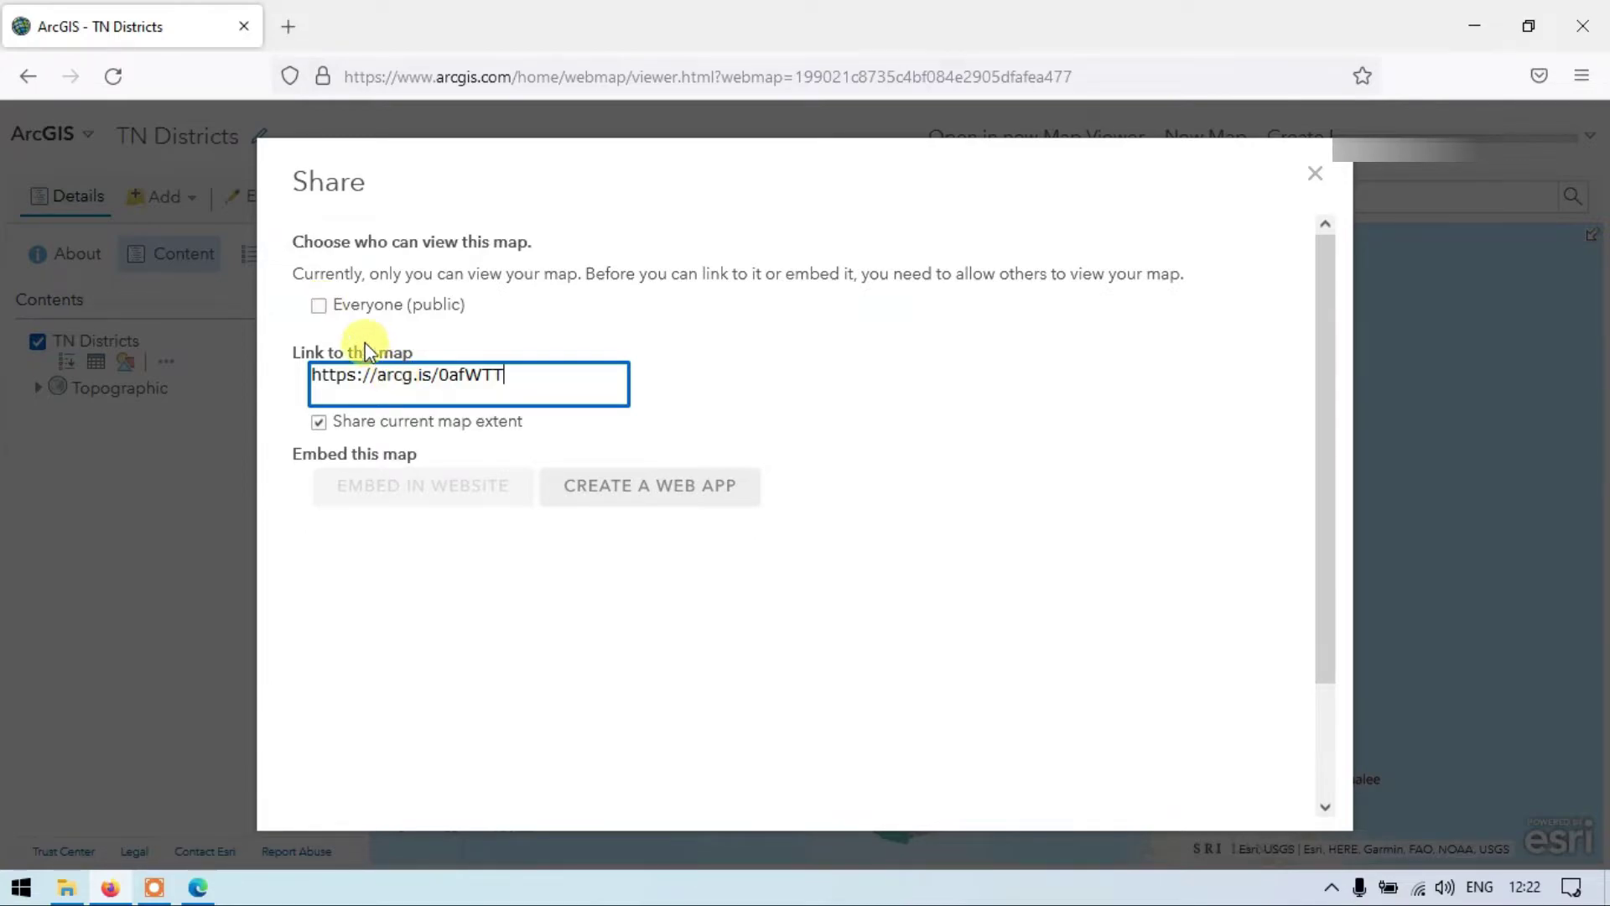
click(325, 306)
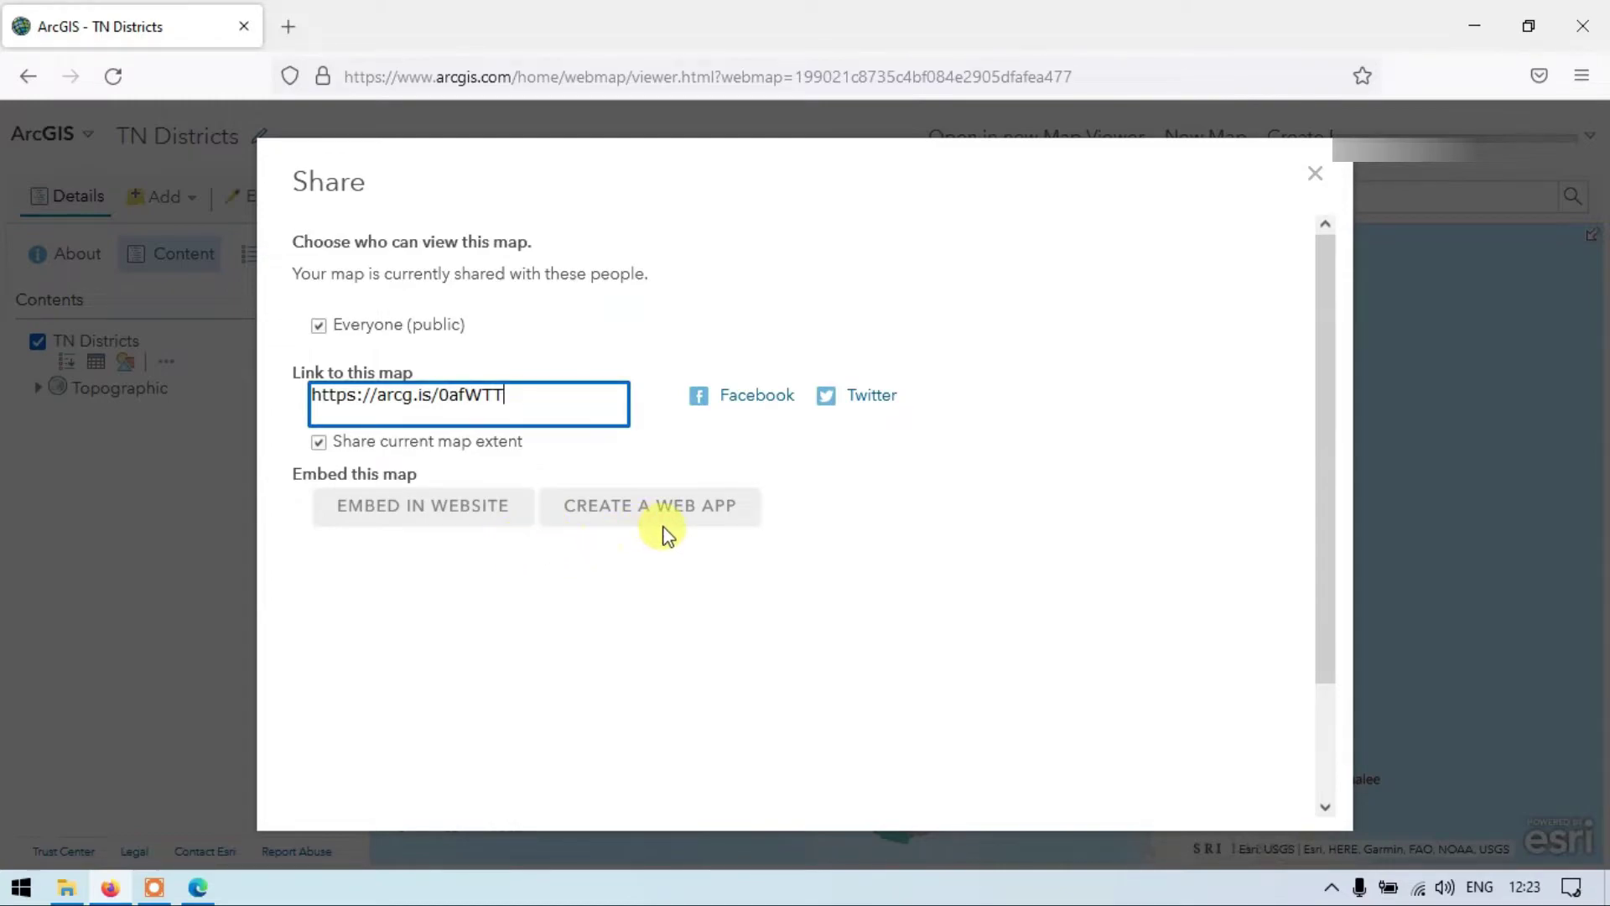
click(399, 514)
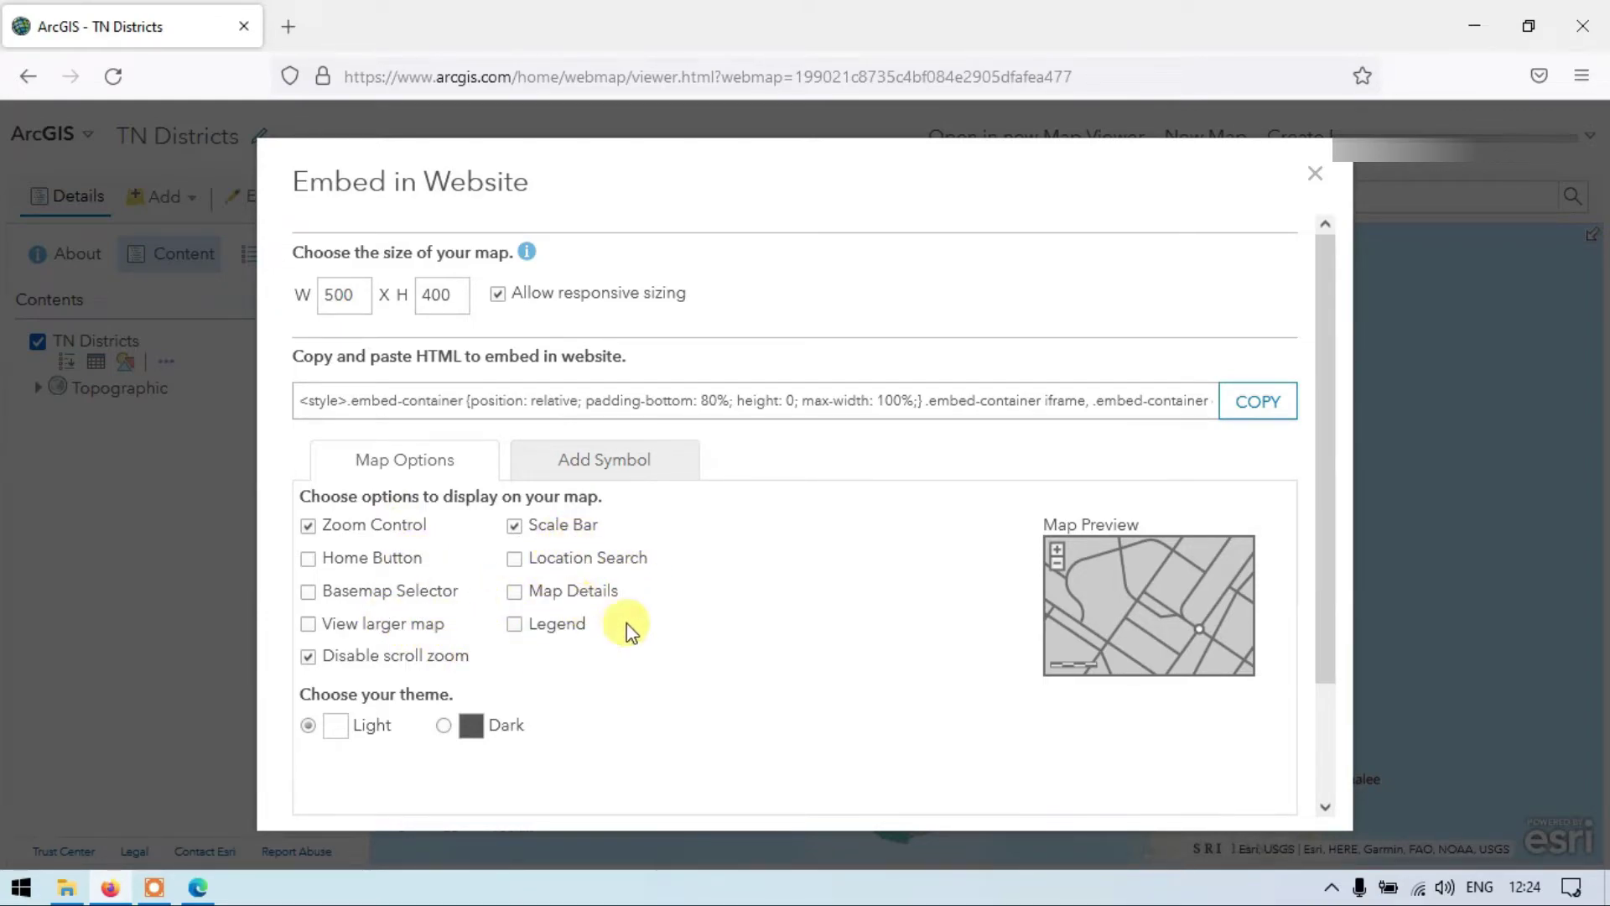
click(616, 471)
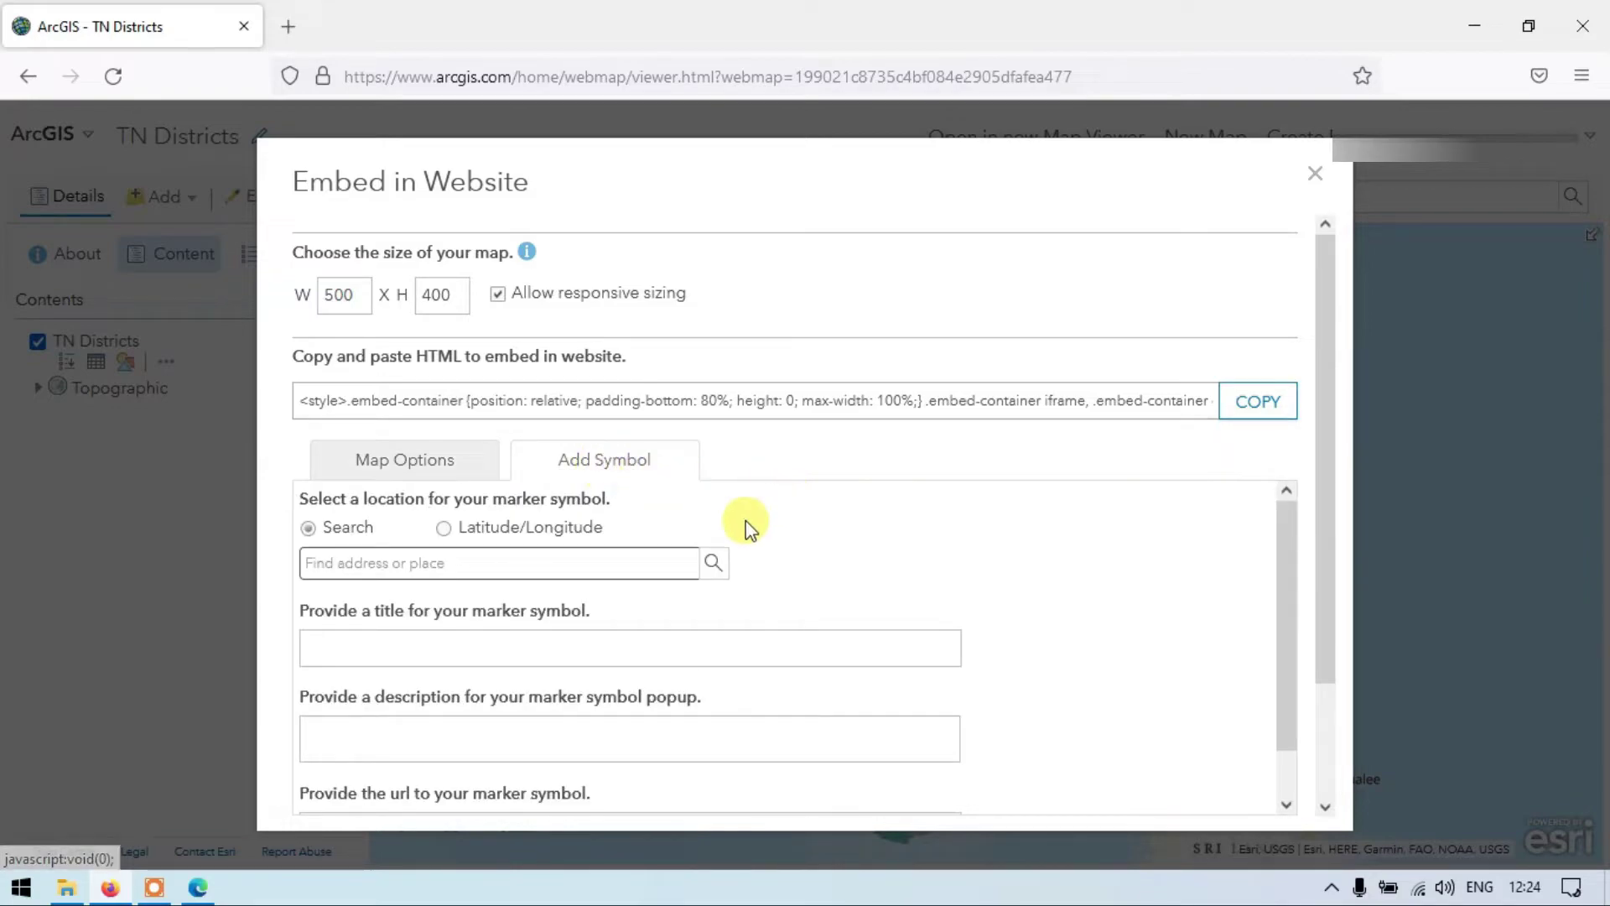
scroll(593, 571, down, 1)
scroll(592, 574, up, 1)
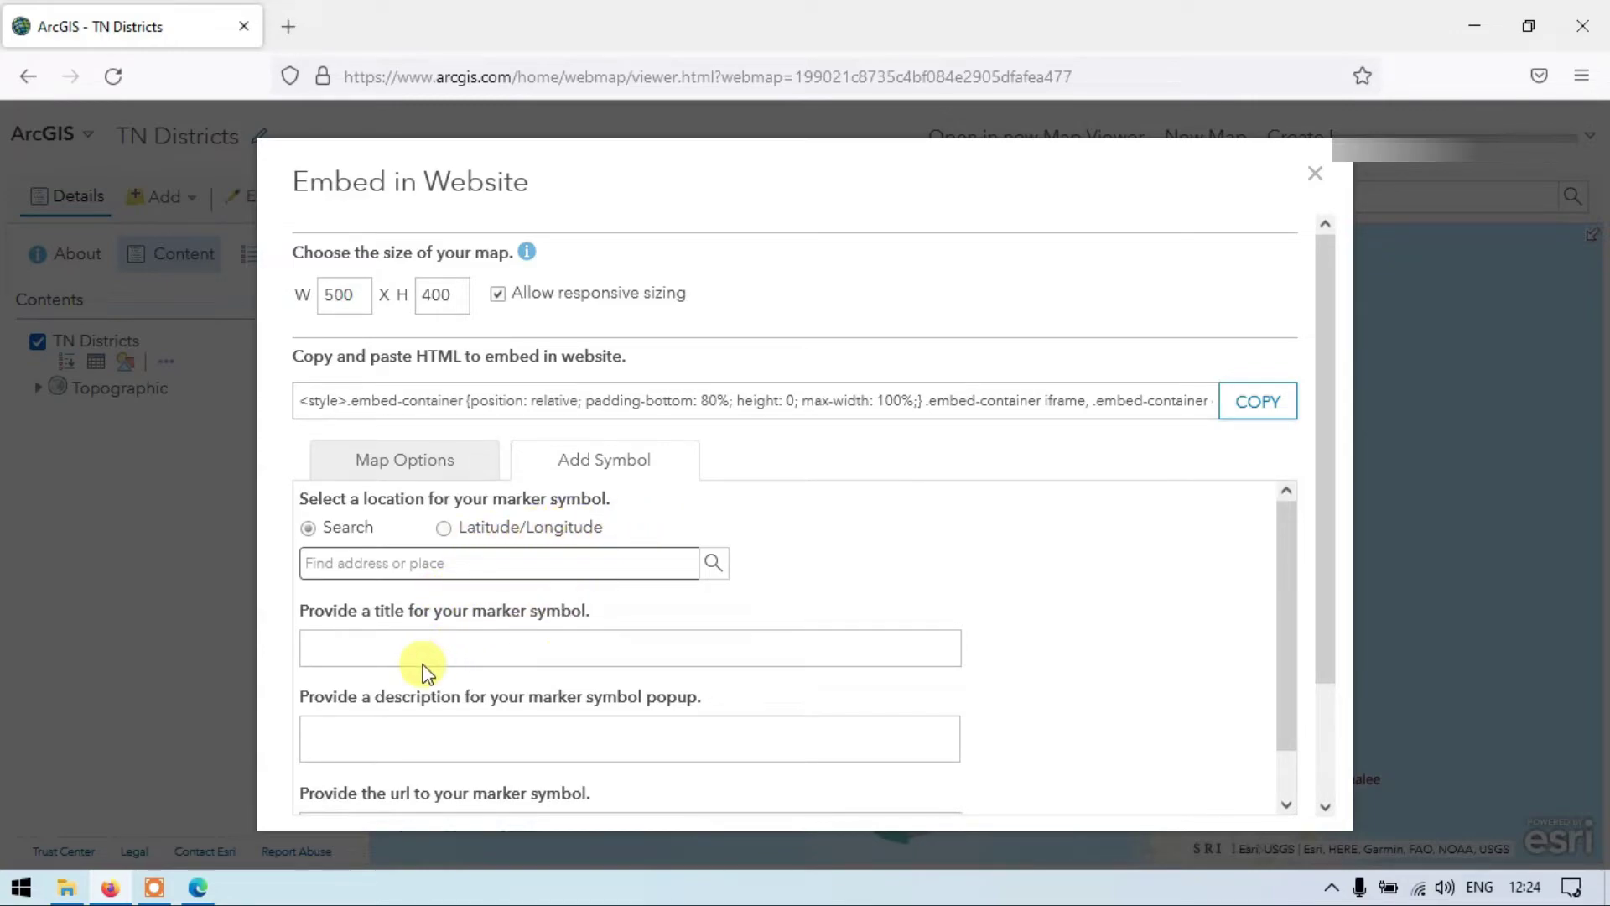
scroll(611, 650, down, 1)
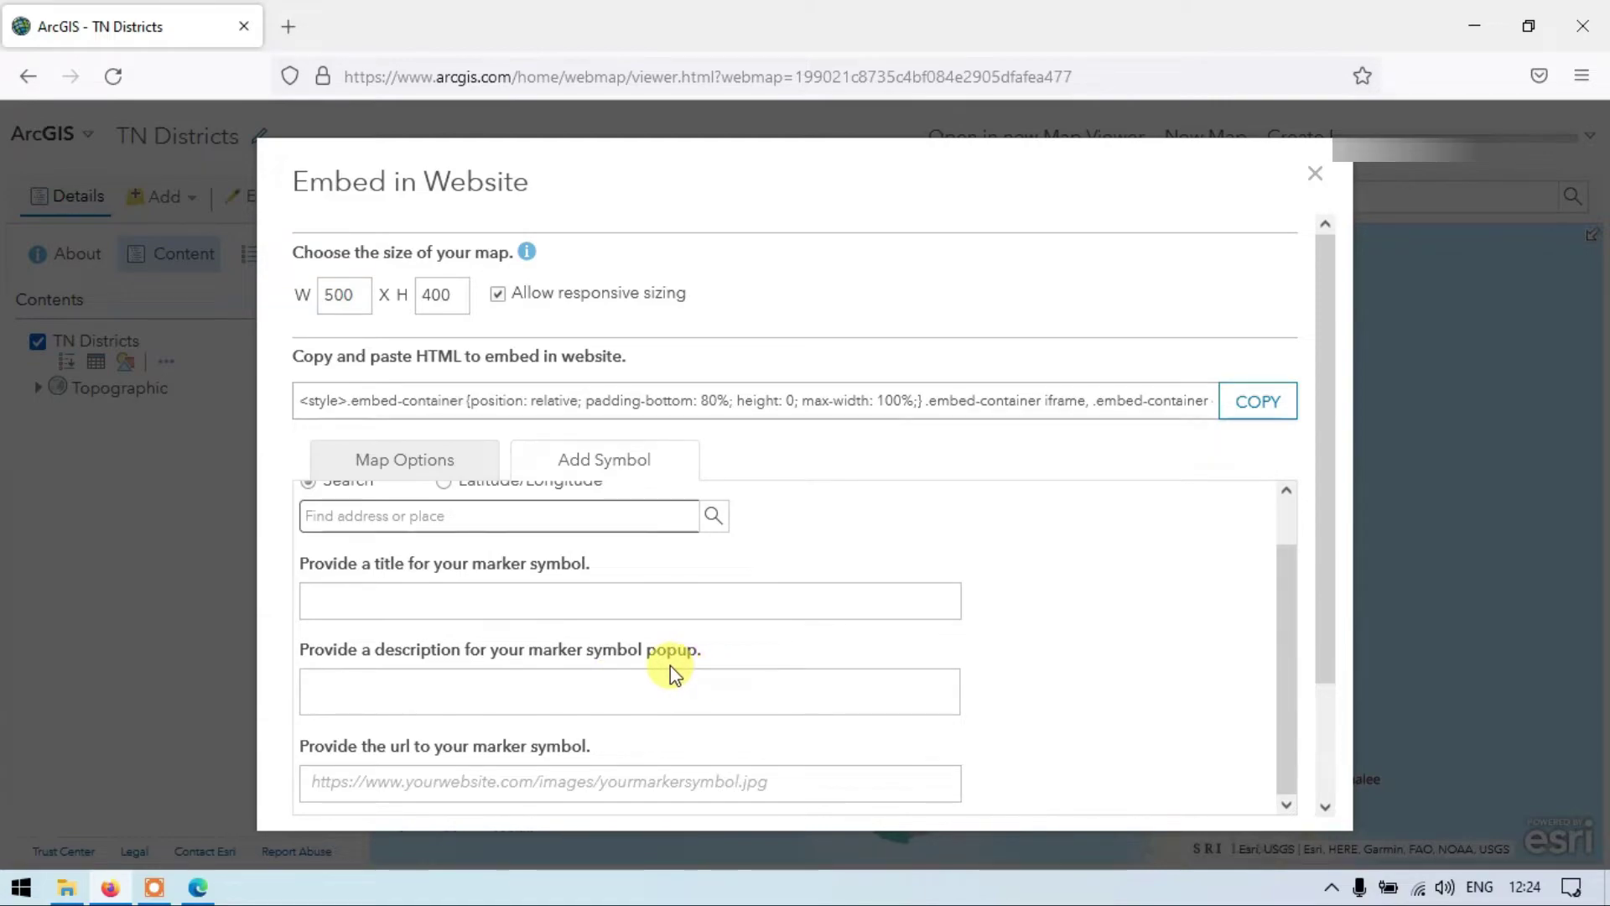
scroll(639, 683, down, 3)
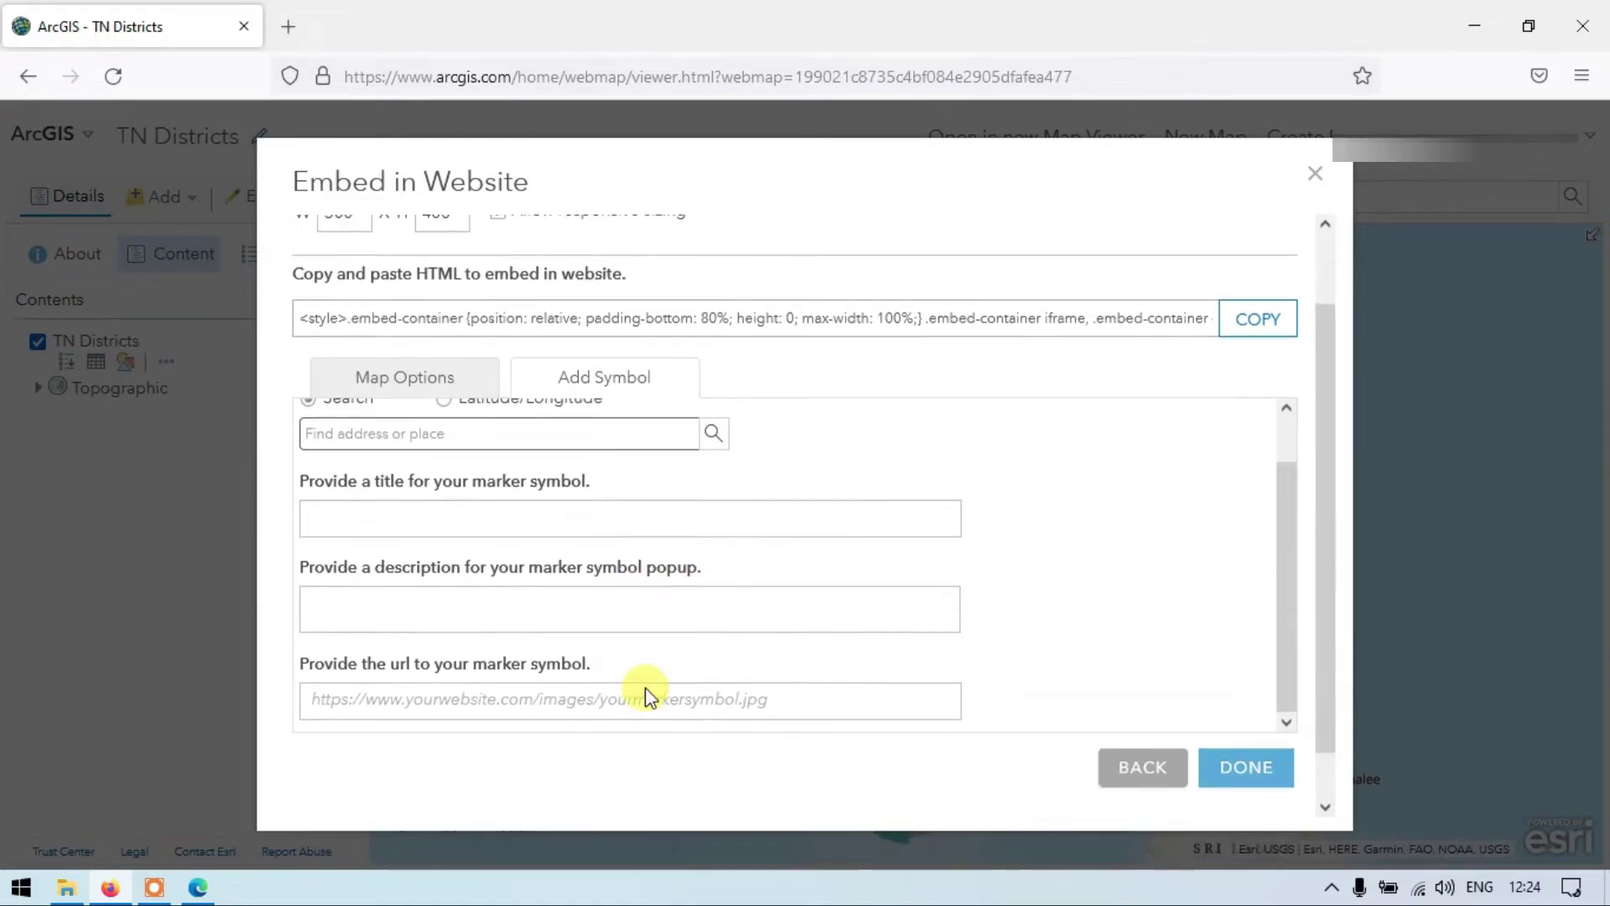
scroll(644, 691, up, 1)
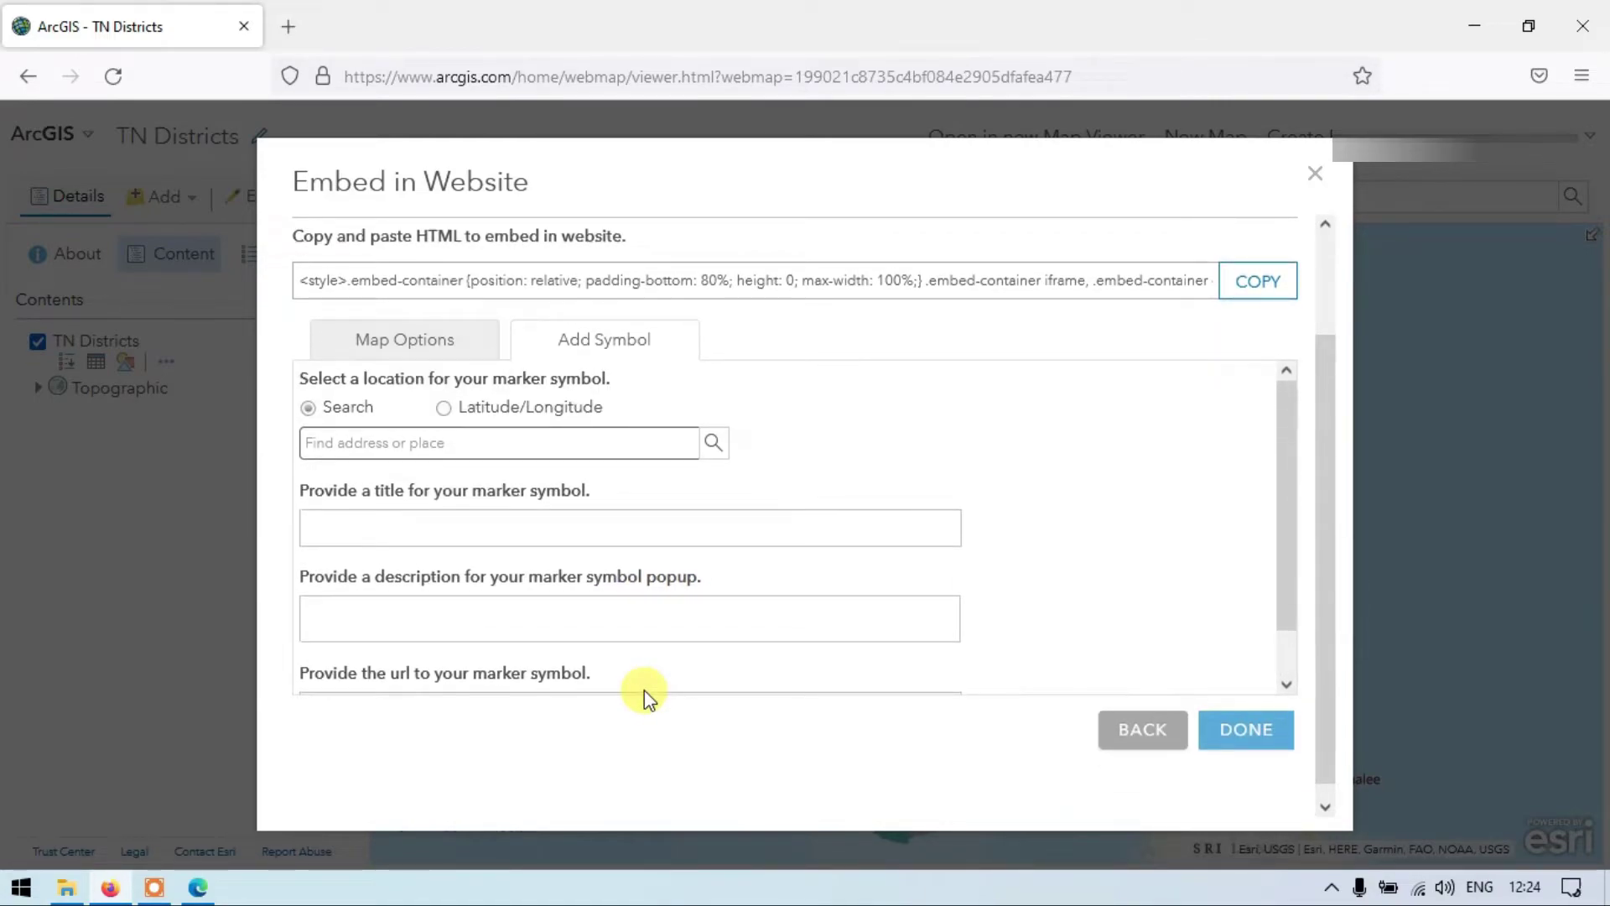
Step: Copy the map's public short link and load it in a new browser tab
click(1146, 726)
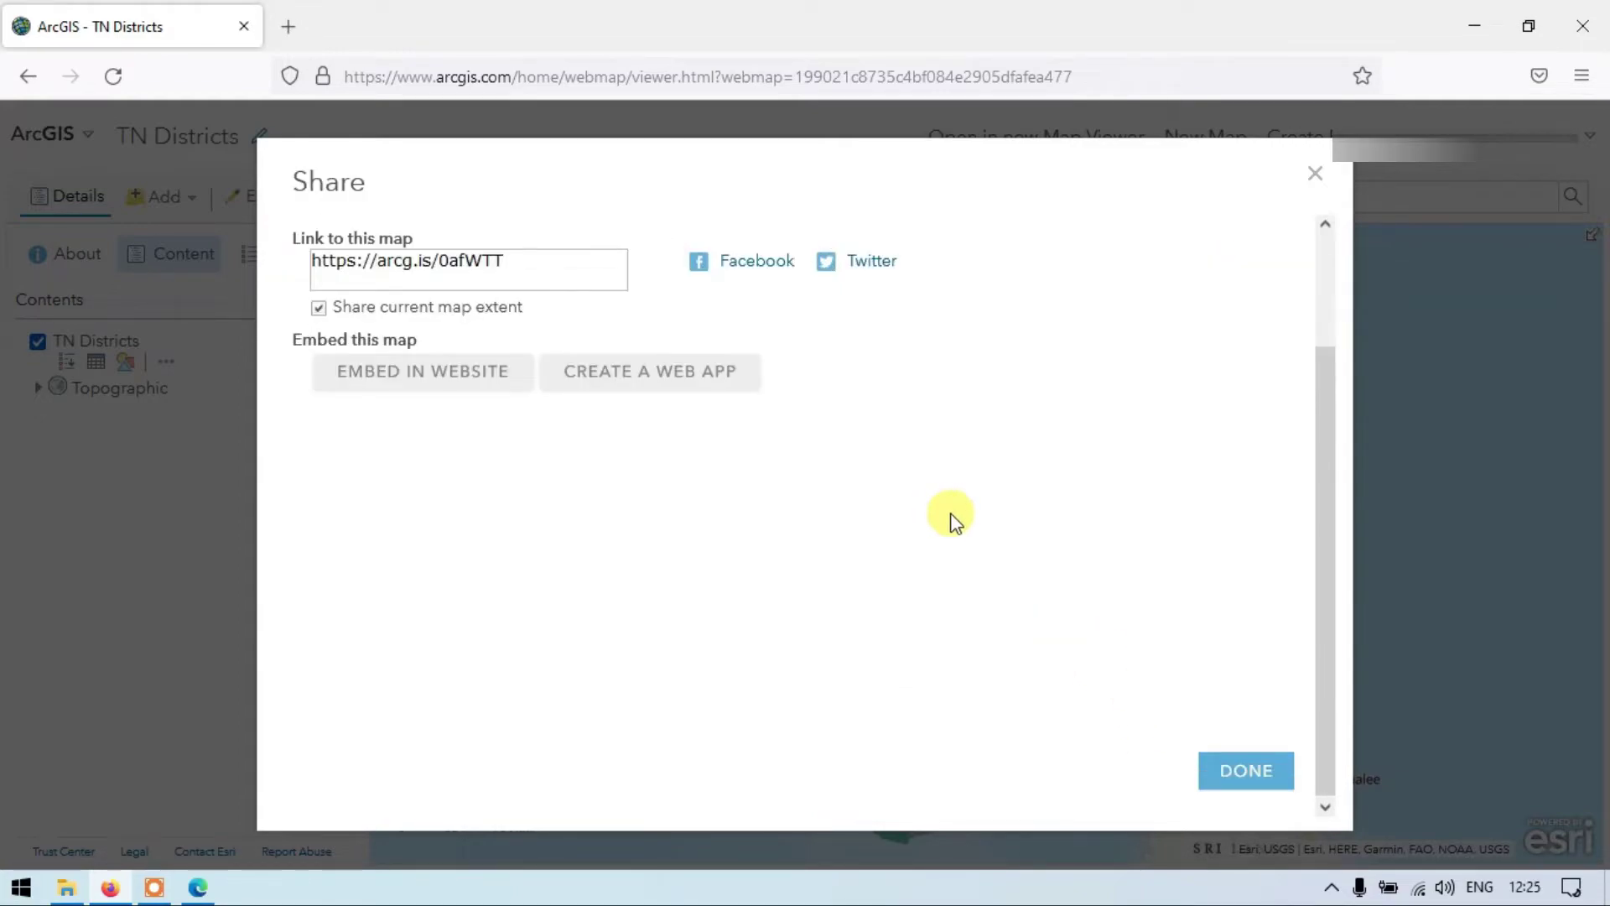
scroll(726, 391, up, 2)
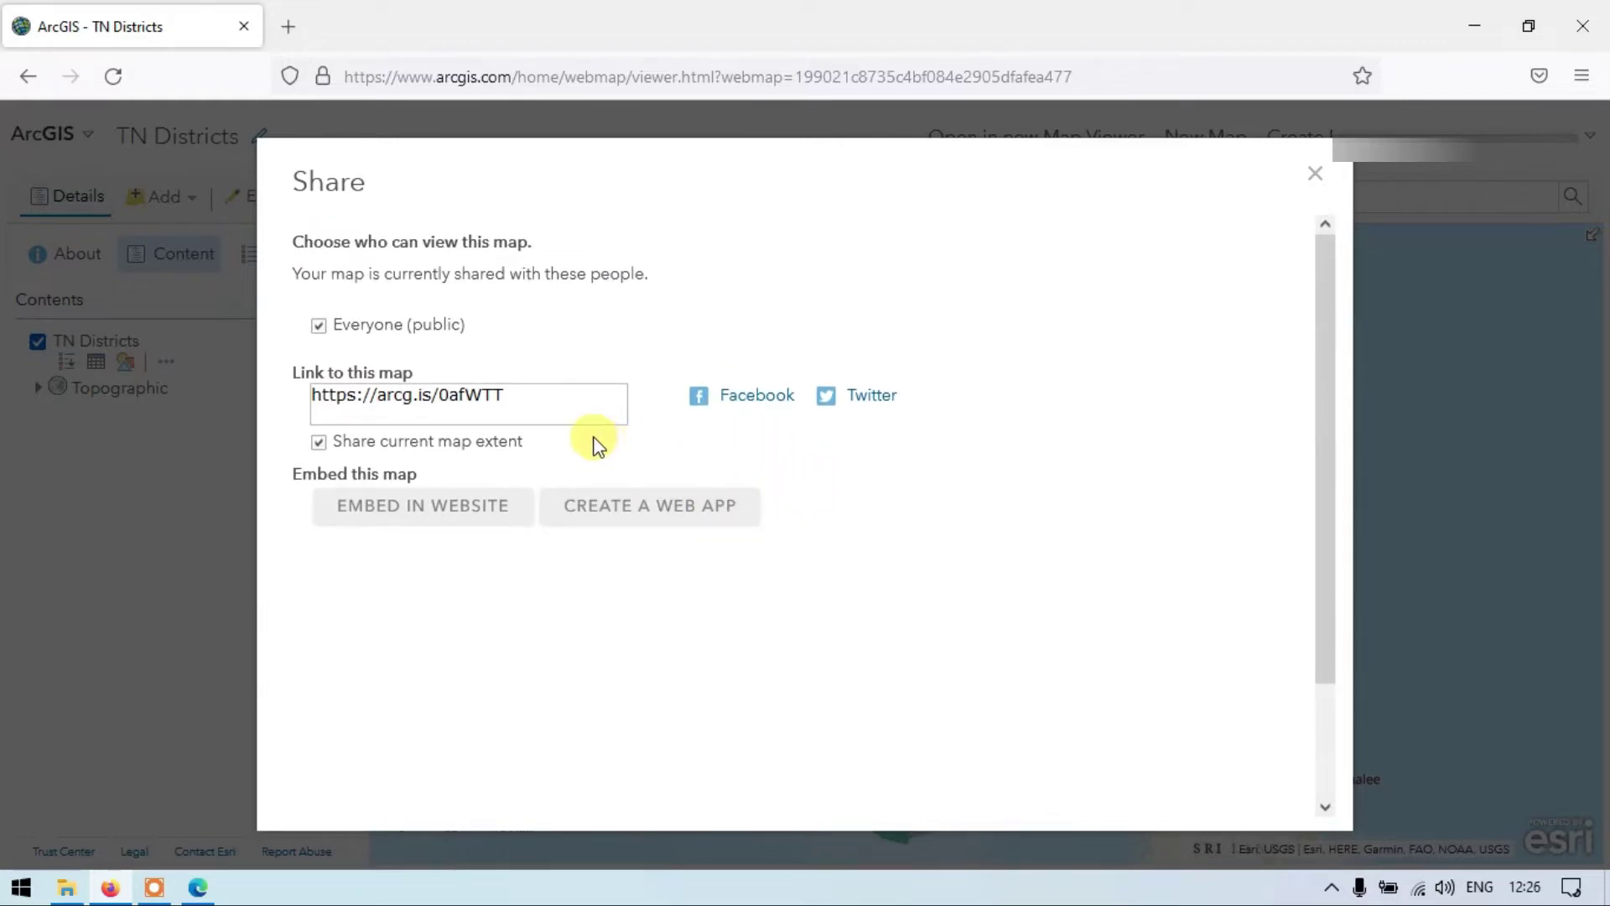
drag(535, 395, 304, 403)
key(ctrl+c)
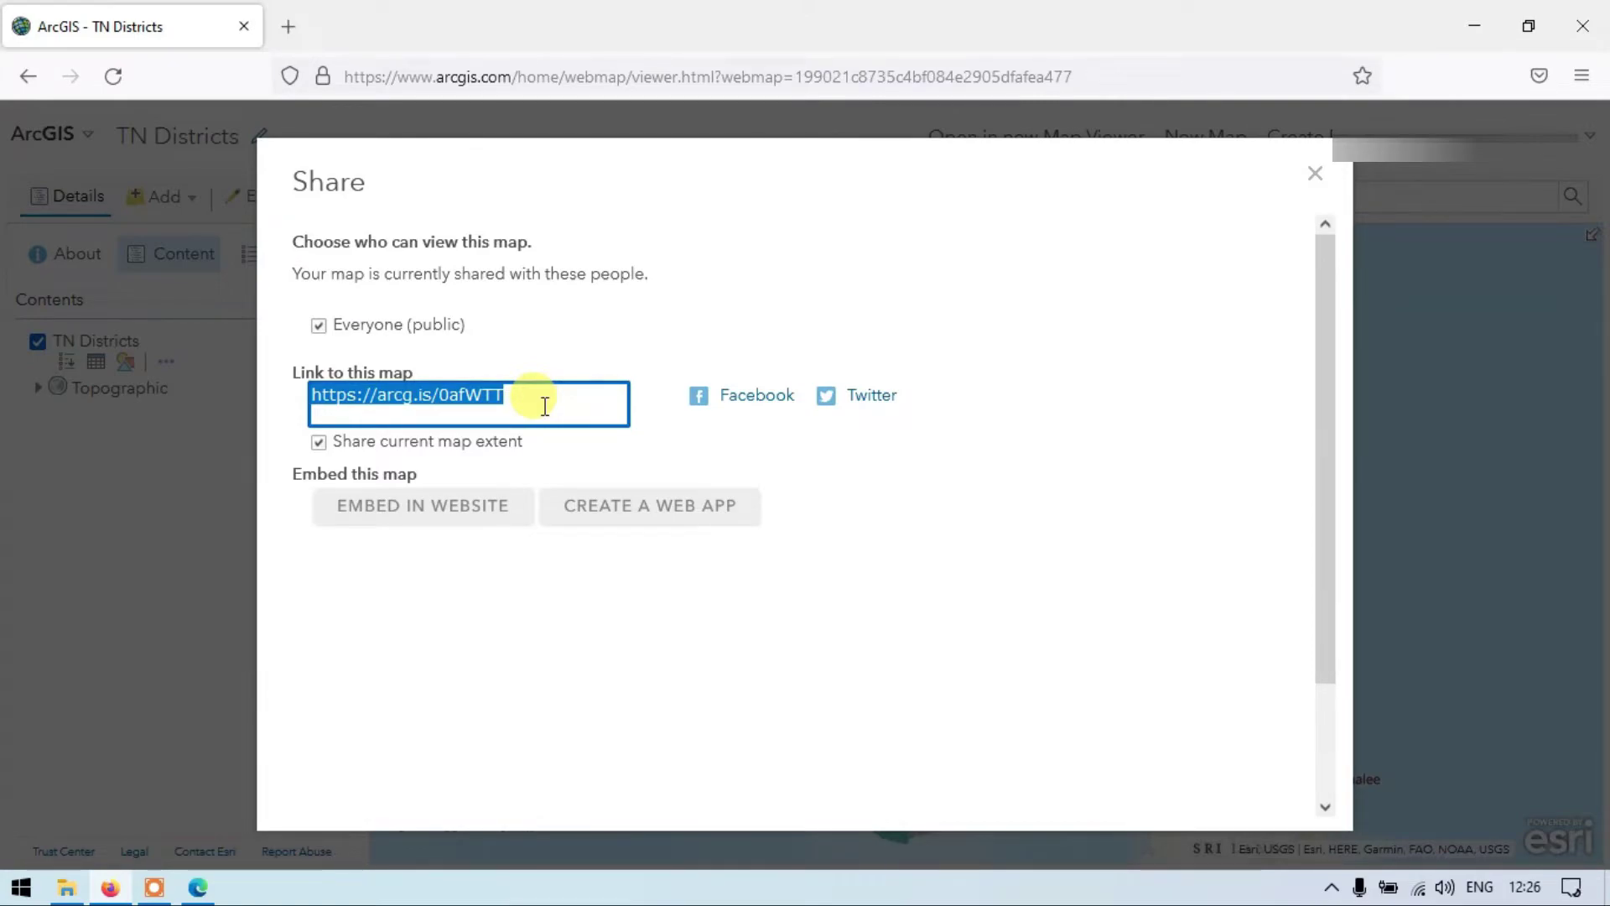
key(ctrl+t)
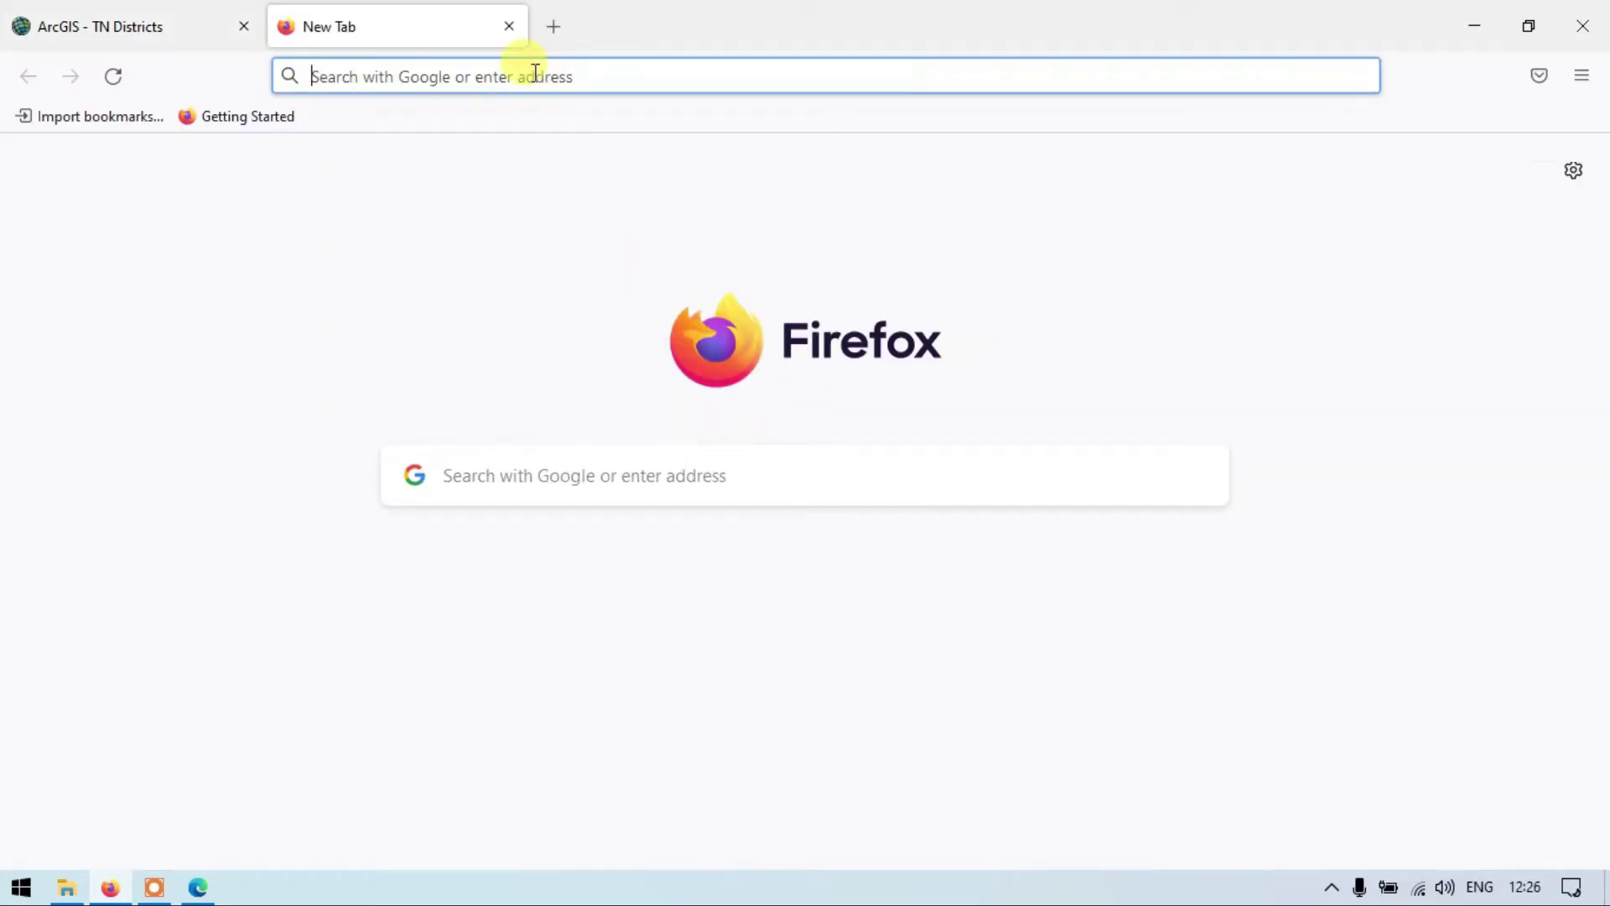
click(411, 77)
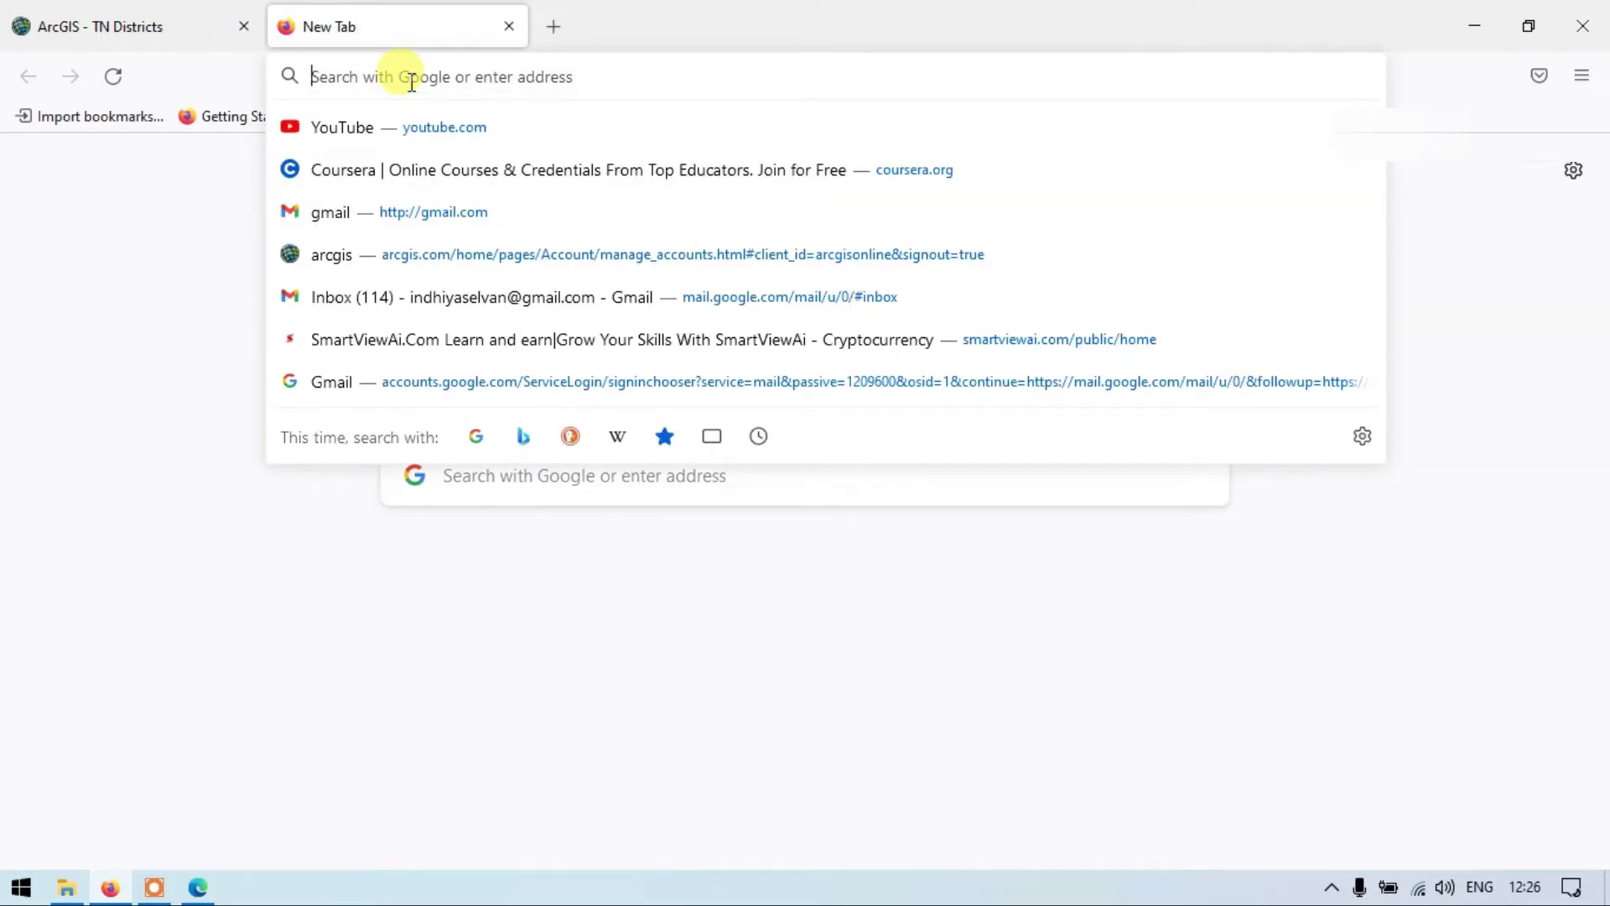
key(ctrl+v)
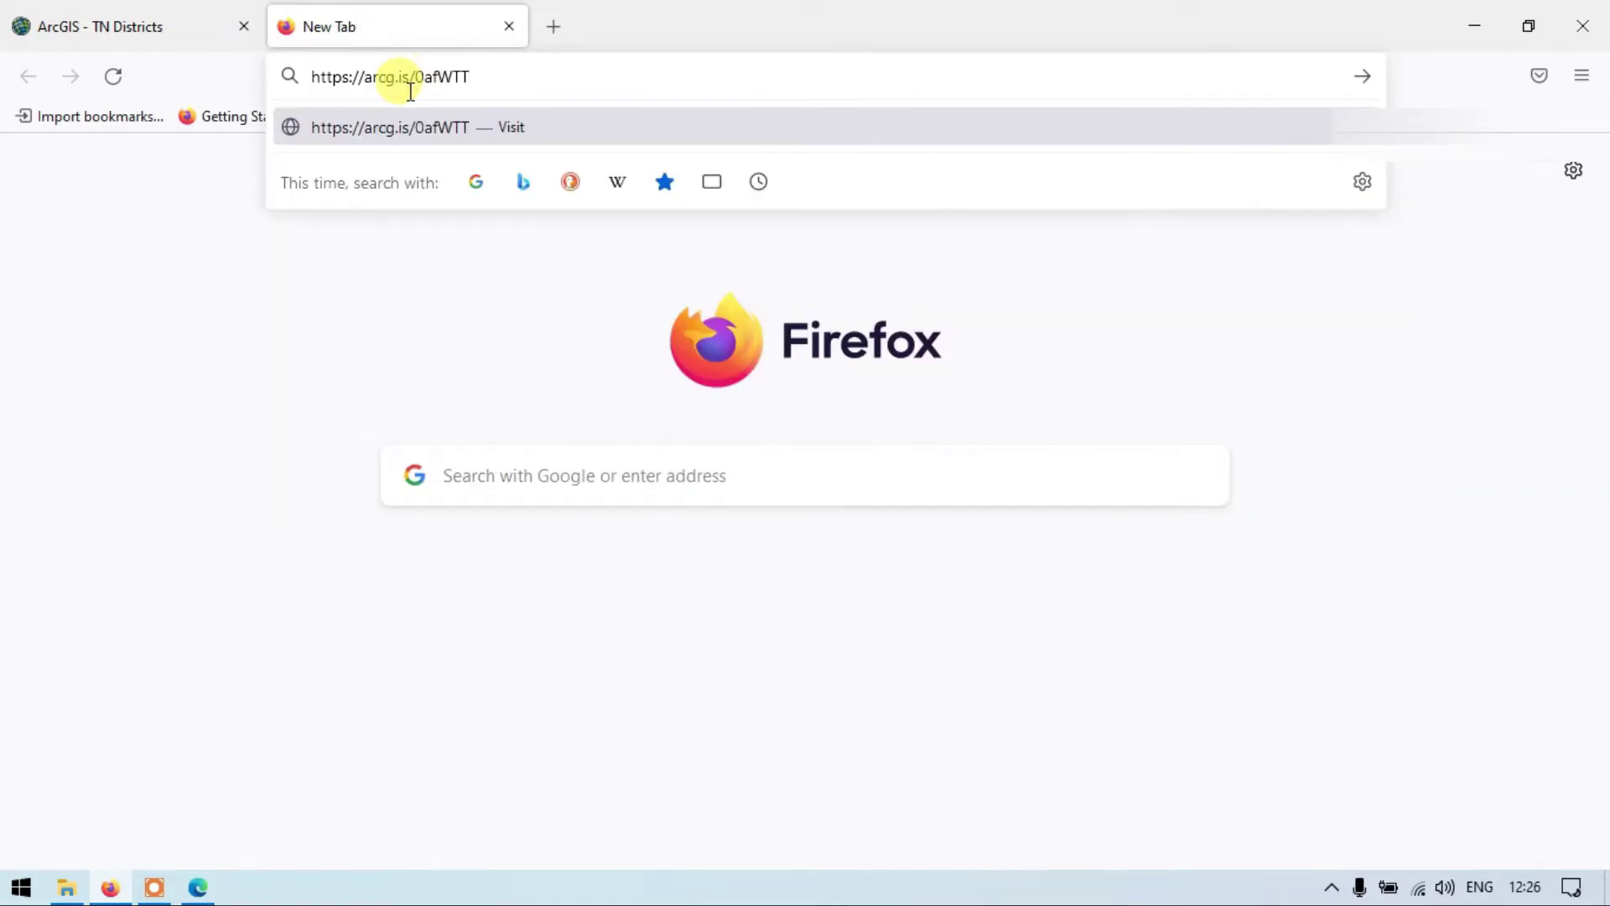
key(Return)
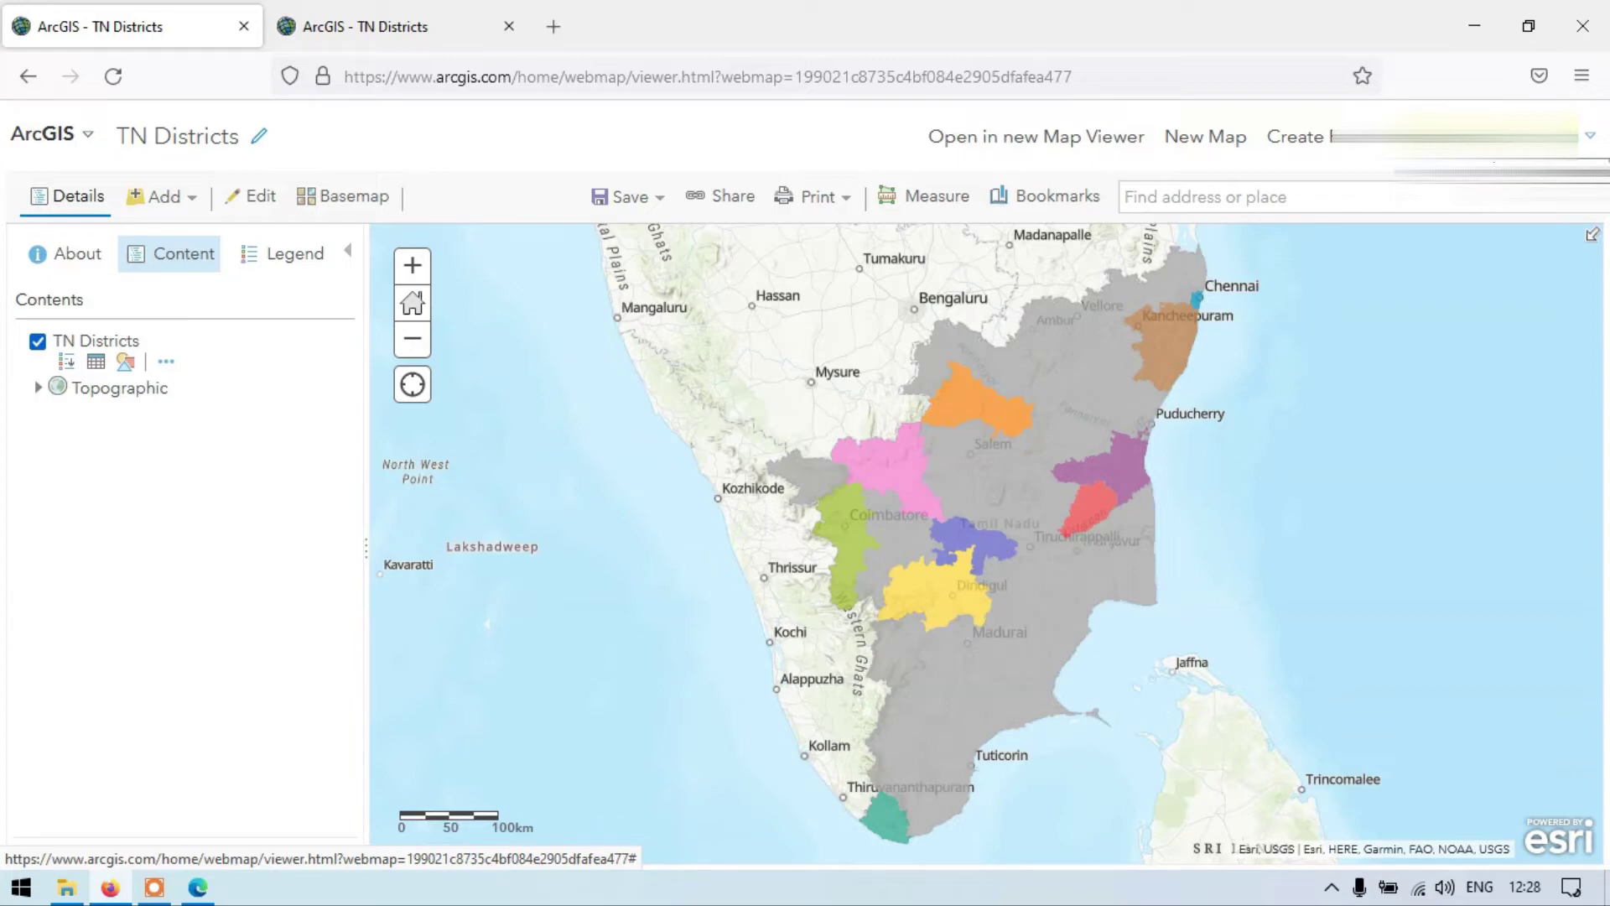
Step: Sign out, then load the shared arcg.is TN Districts link in a new Firefox tab
click(1459, 136)
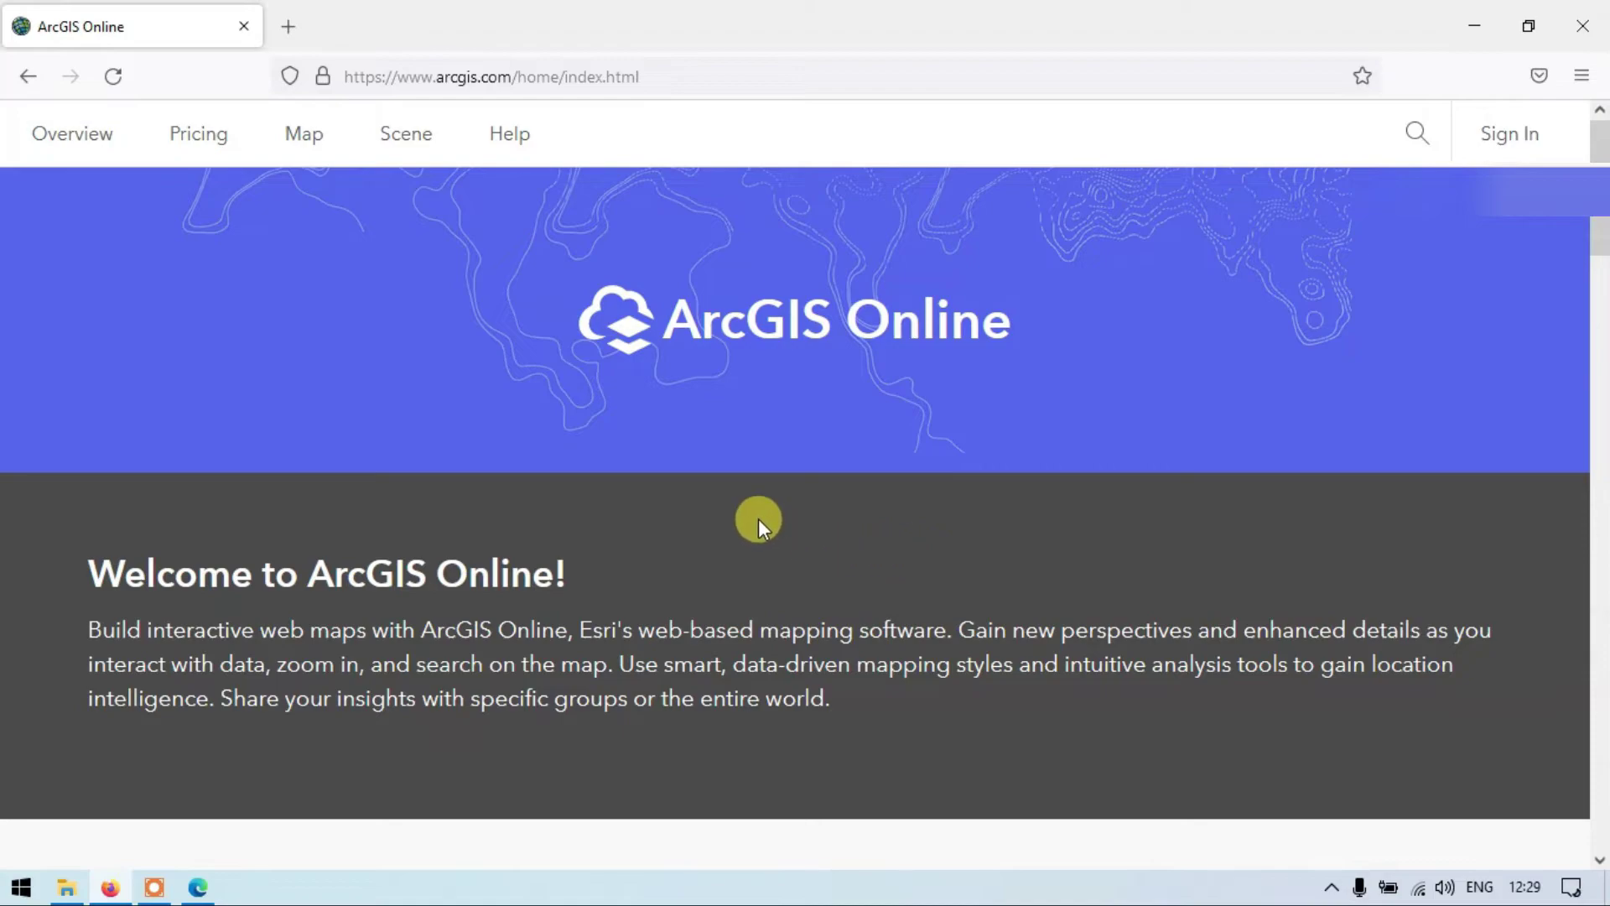
click(288, 30)
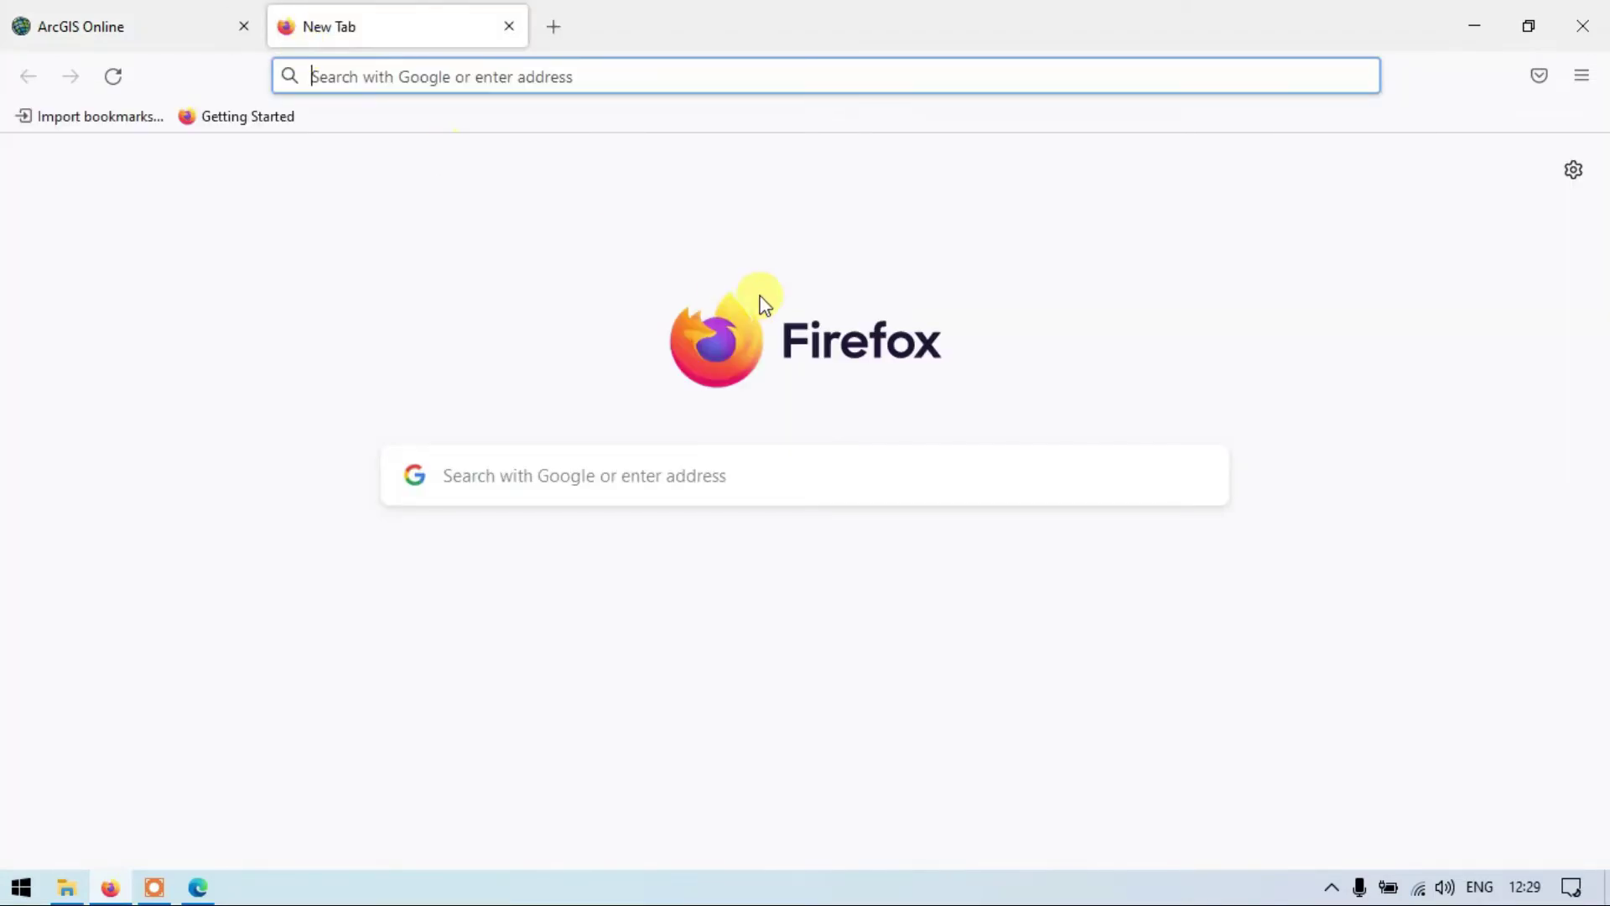
click(470, 80)
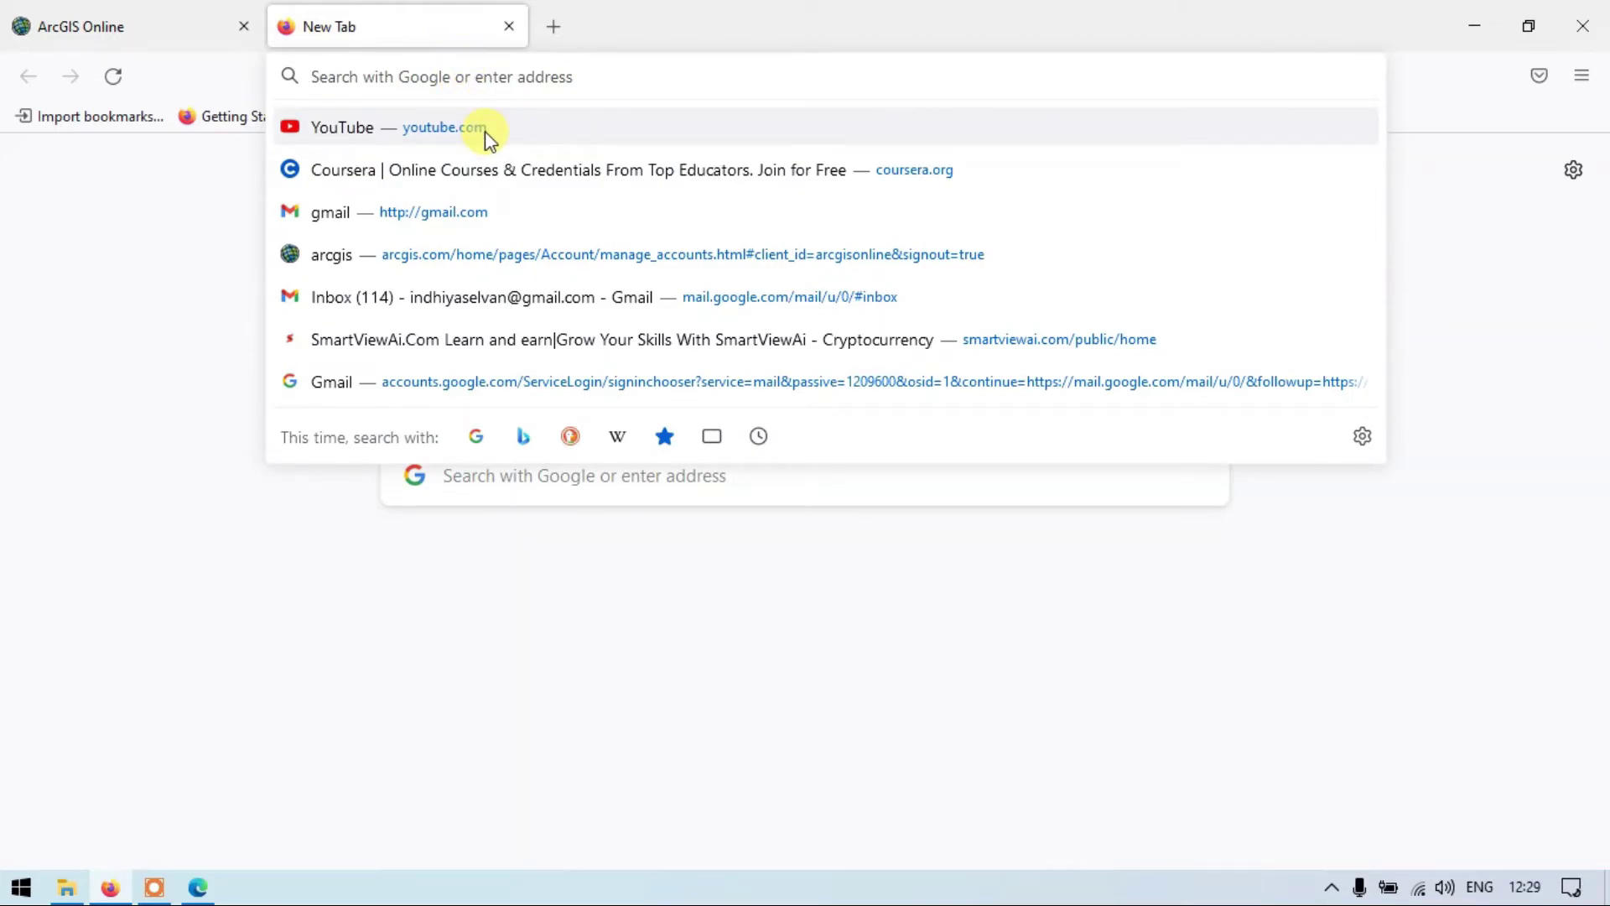
text(https://arcg.is/0afWTT)
click(517, 124)
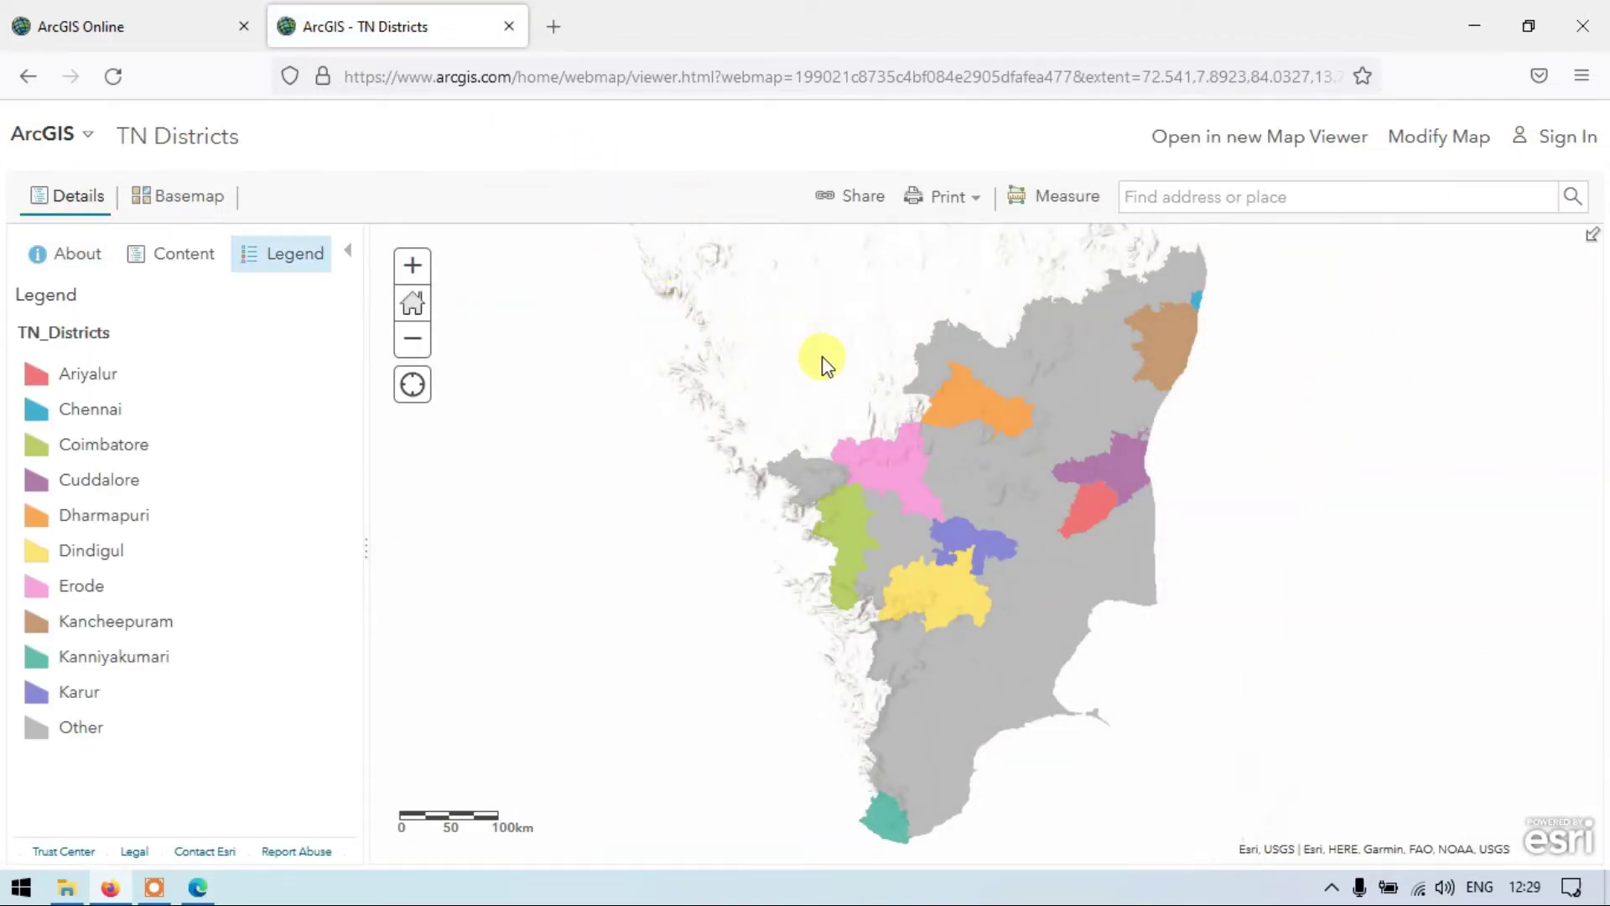
Step: Centre the map on Tamil Nadu and show the map's Content layer list
scroll(989, 502, down, 1)
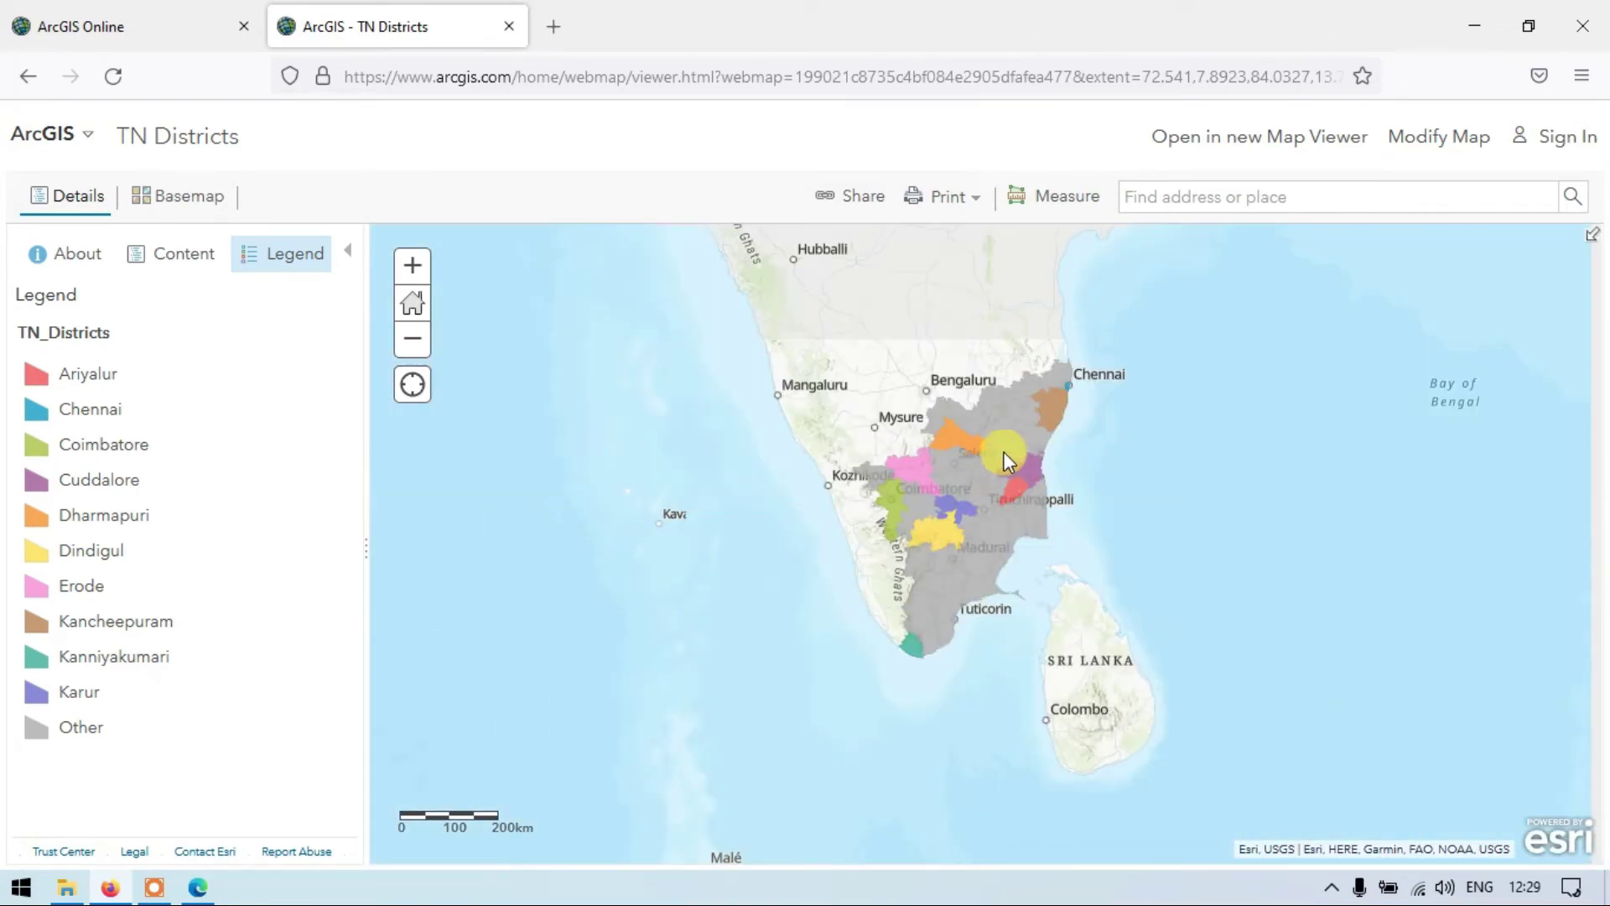
scroll(1004, 470, up, 1)
mouse_move(1002, 475)
mouse_down()
mouse_move(795, 471)
mouse_move(872, 472)
mouse_up()
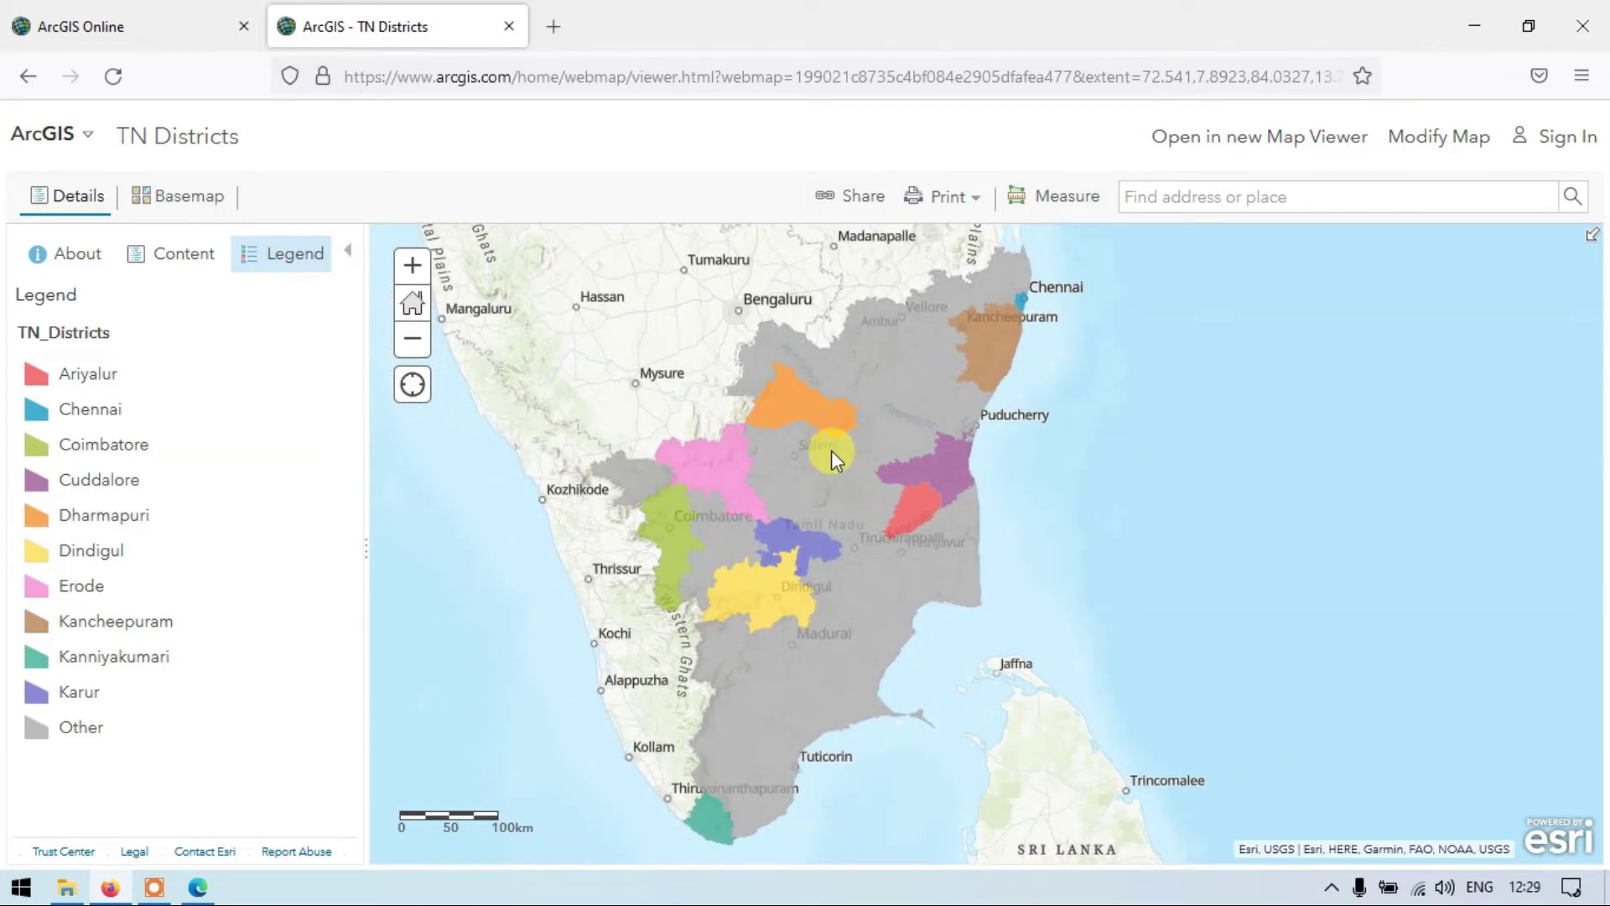
drag(832, 450, 884, 459)
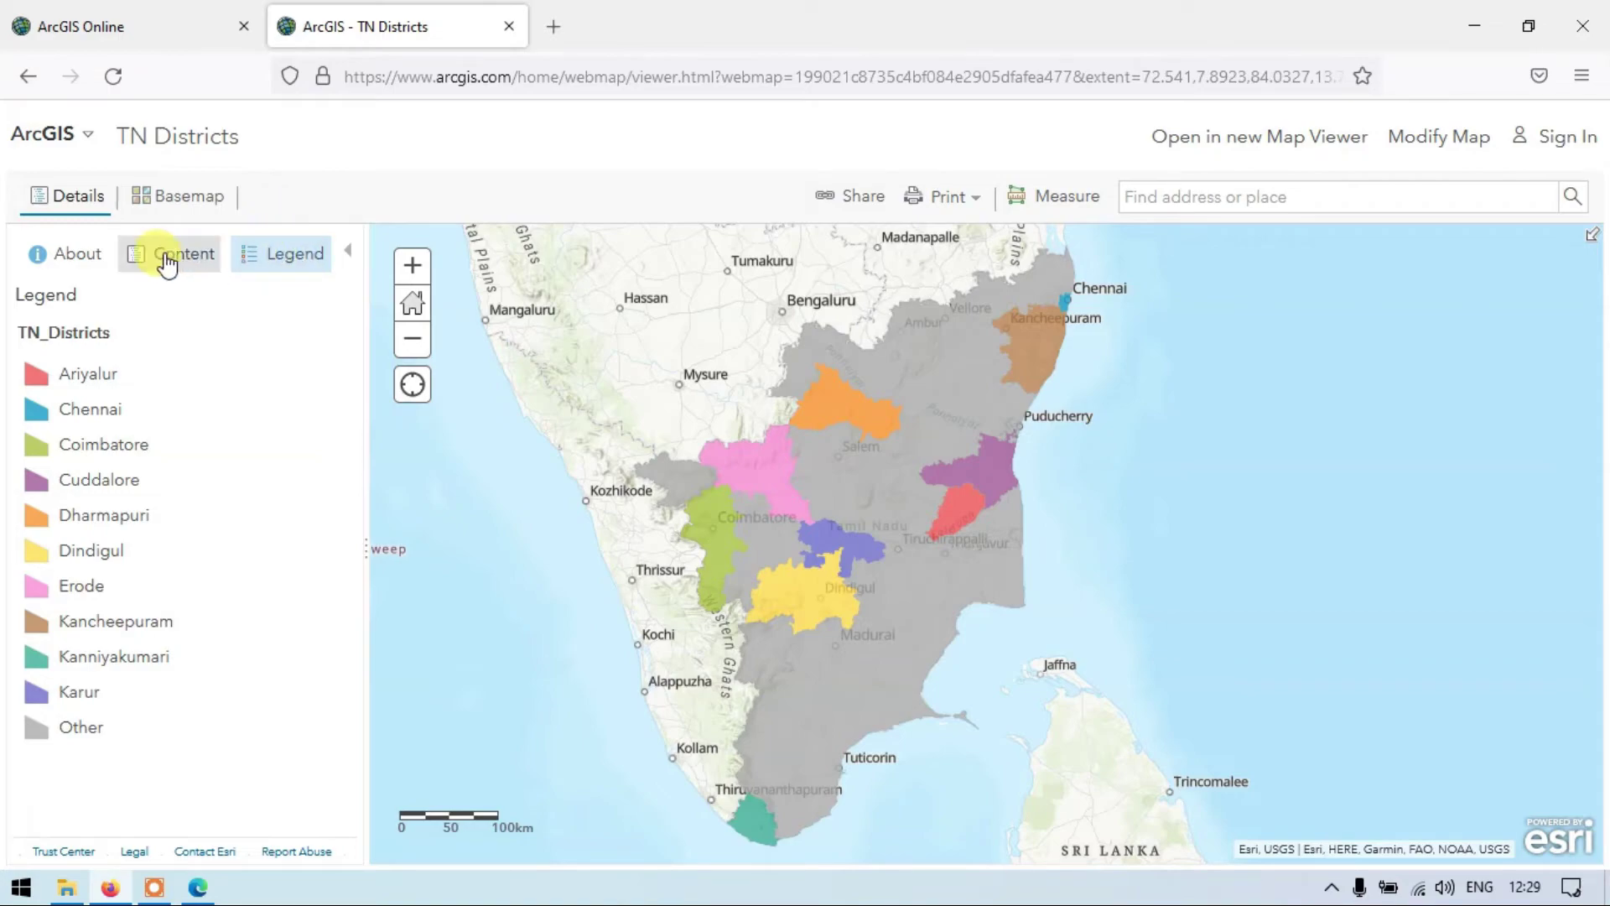
click(81, 261)
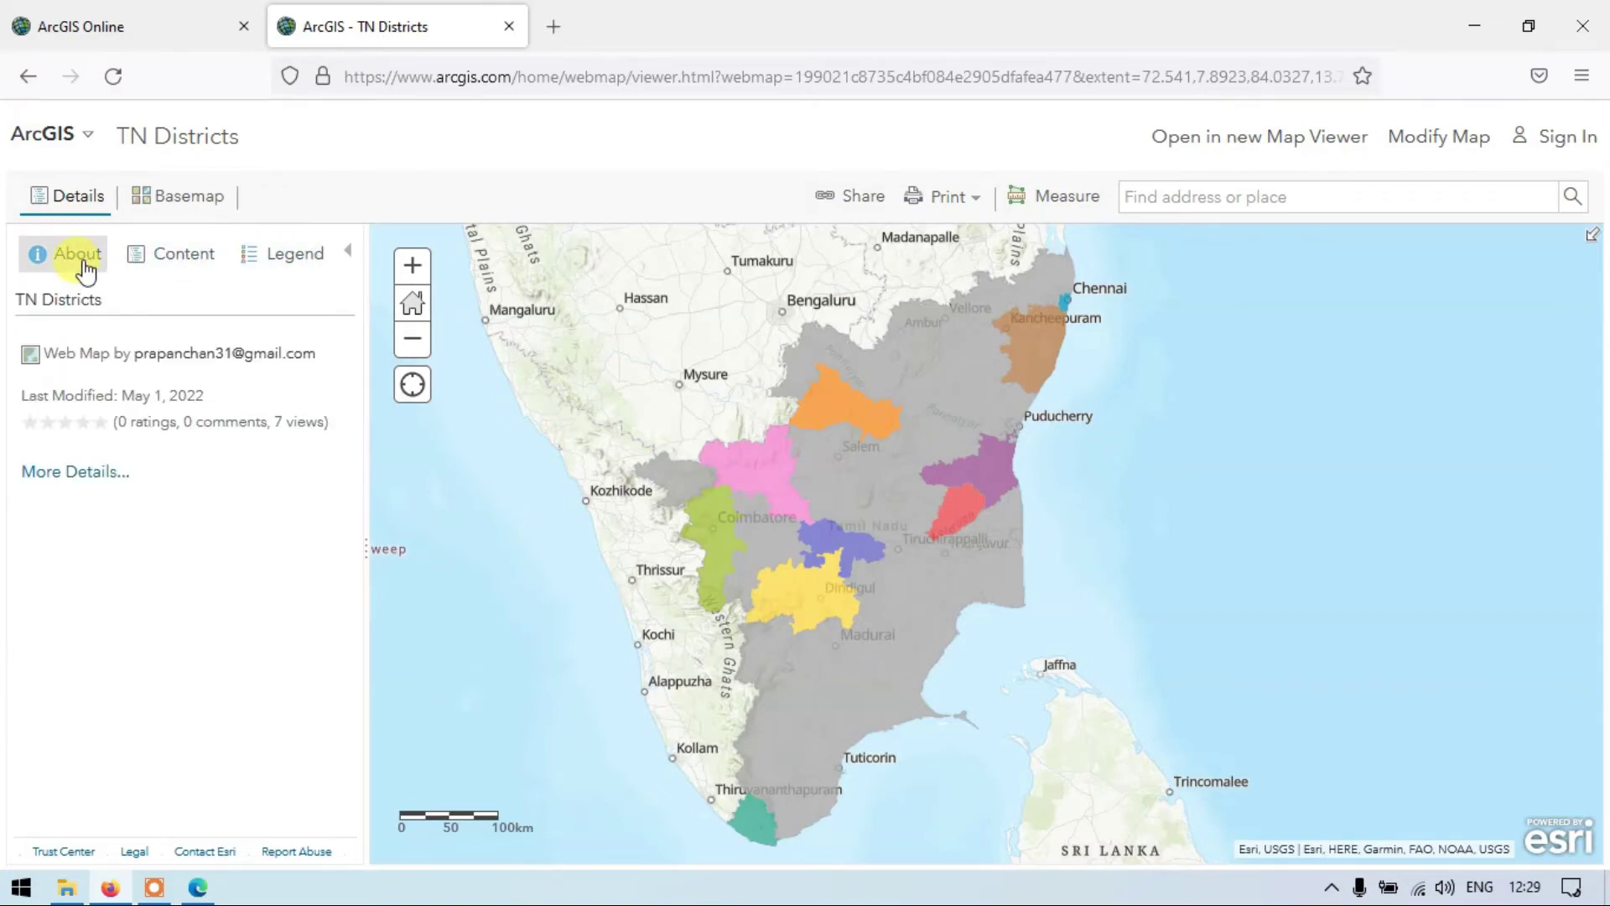
click(158, 267)
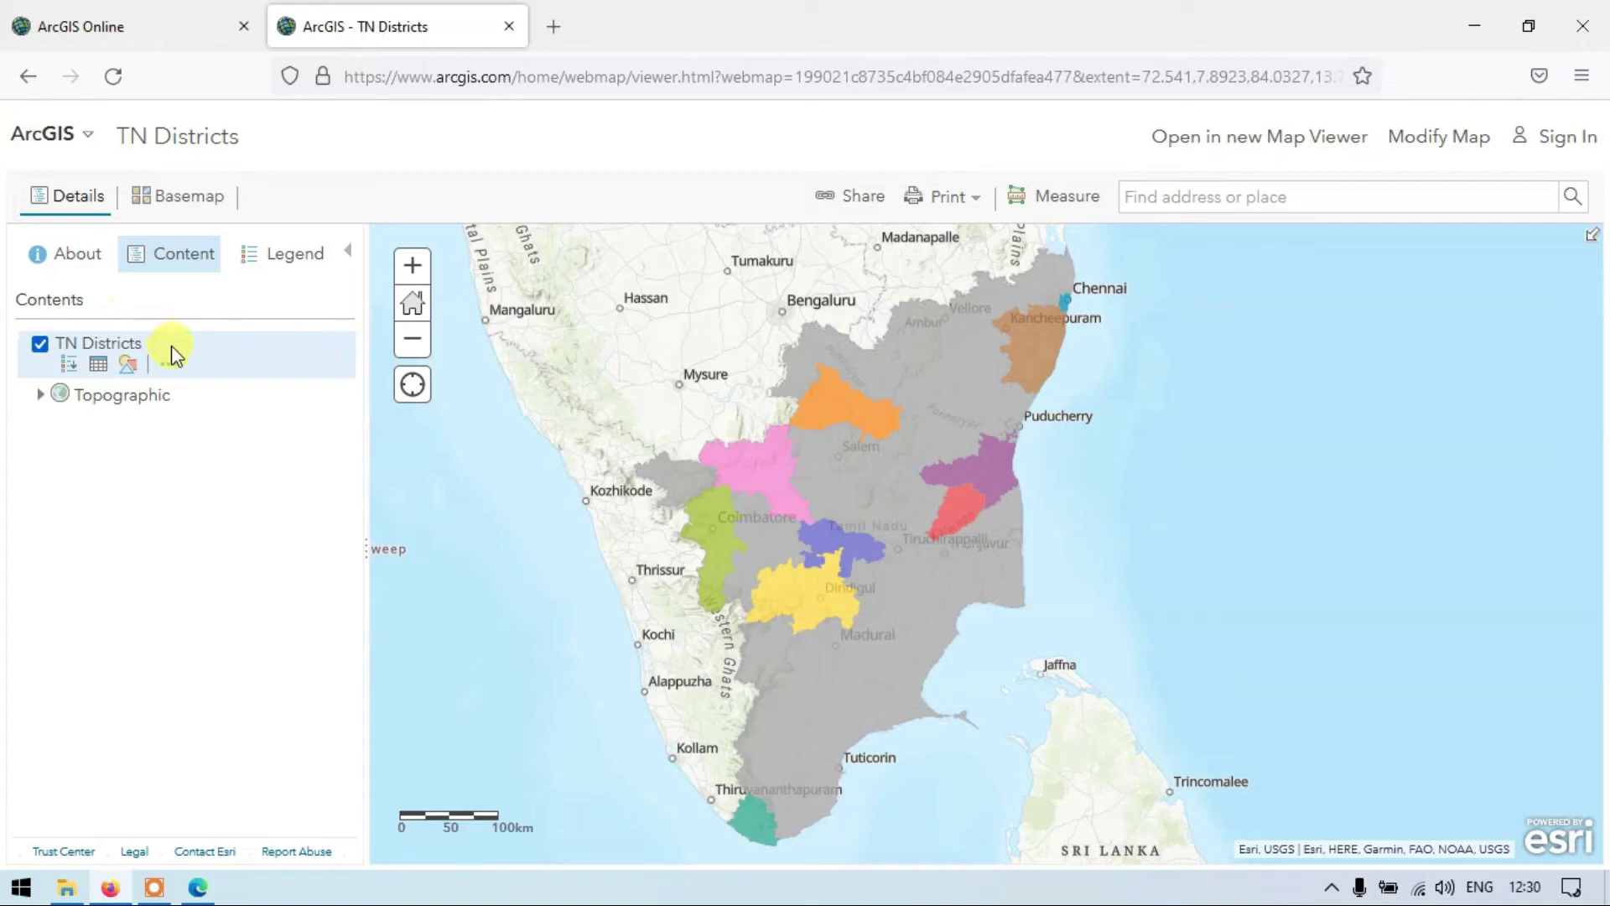
Step: Open the TN Districts layer's options menu, then close it again
click(168, 369)
mouse_move(254, 450)
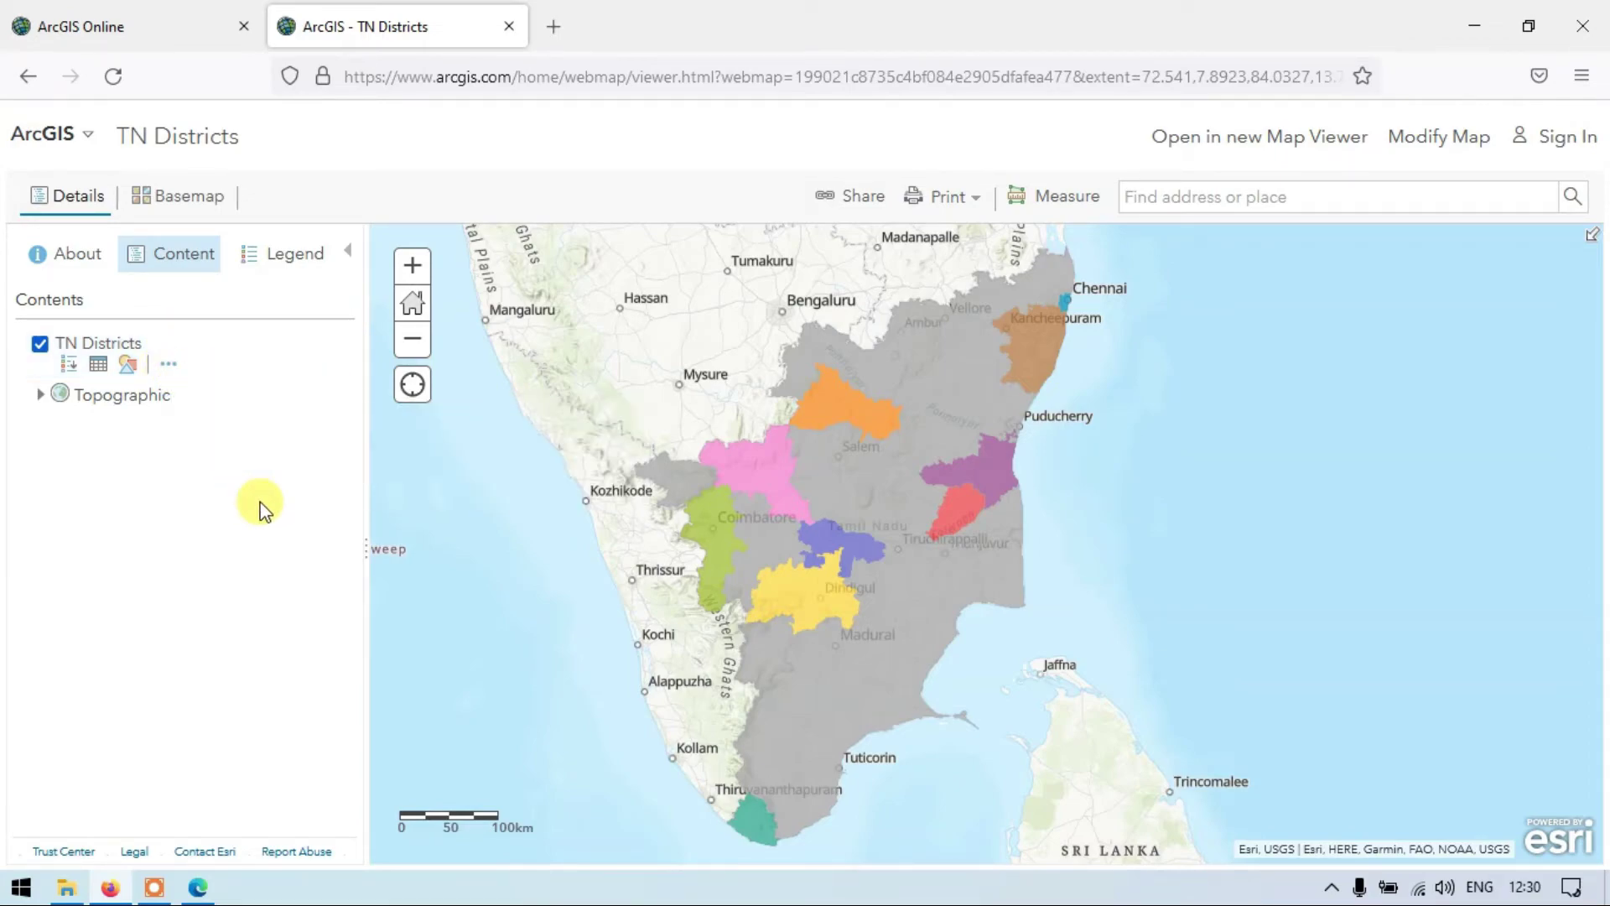
click(168, 368)
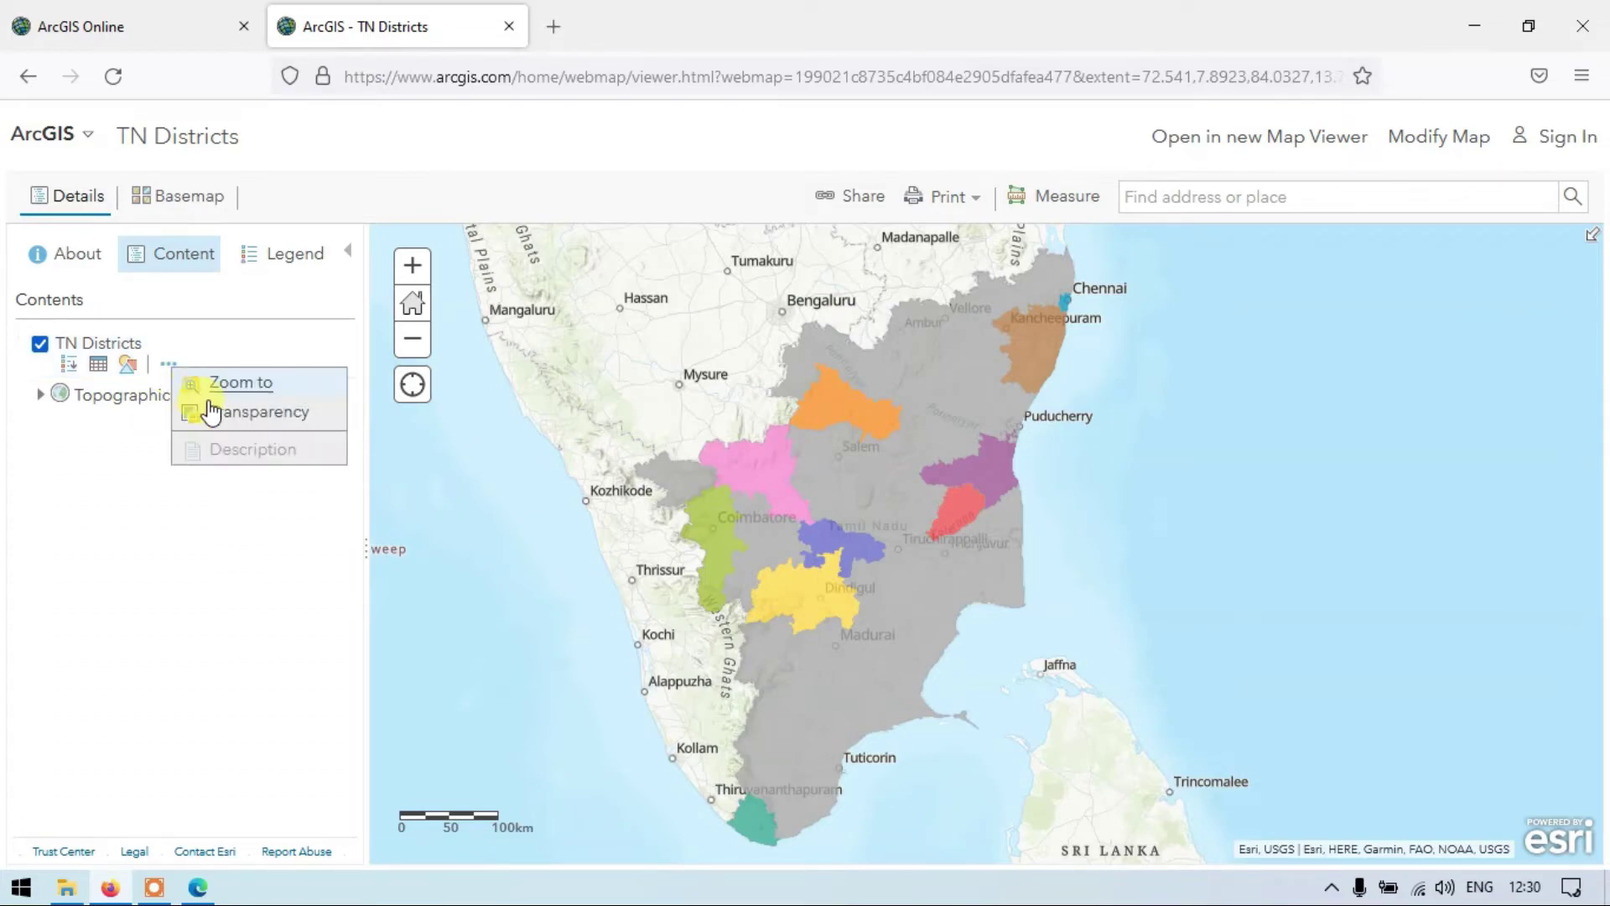
click(286, 510)
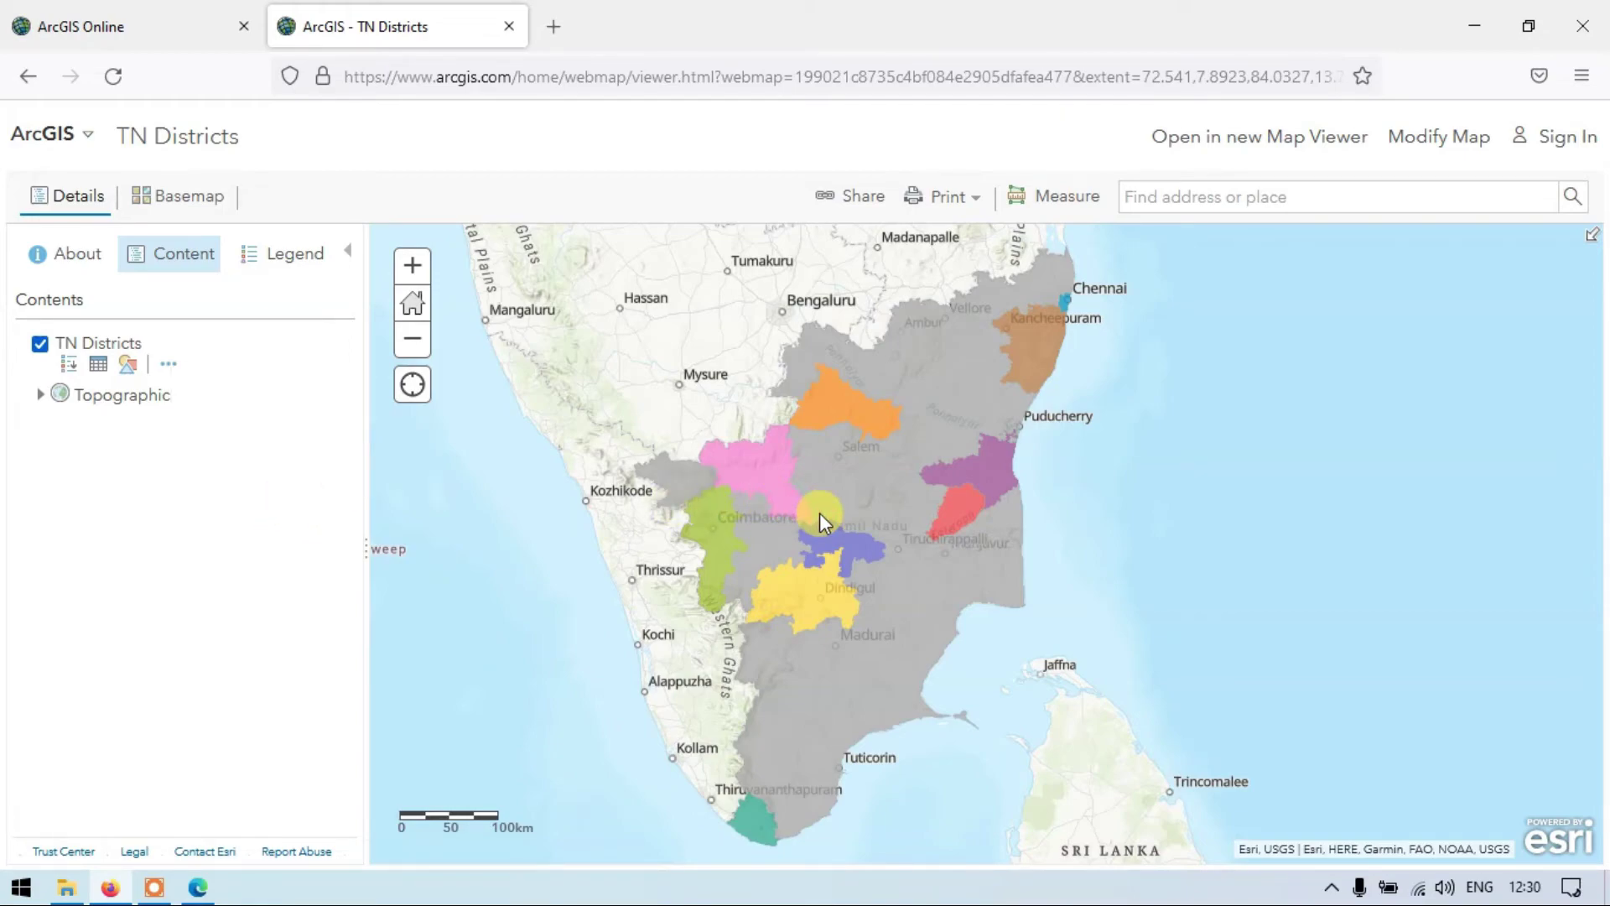
scroll(852, 505, down, 1)
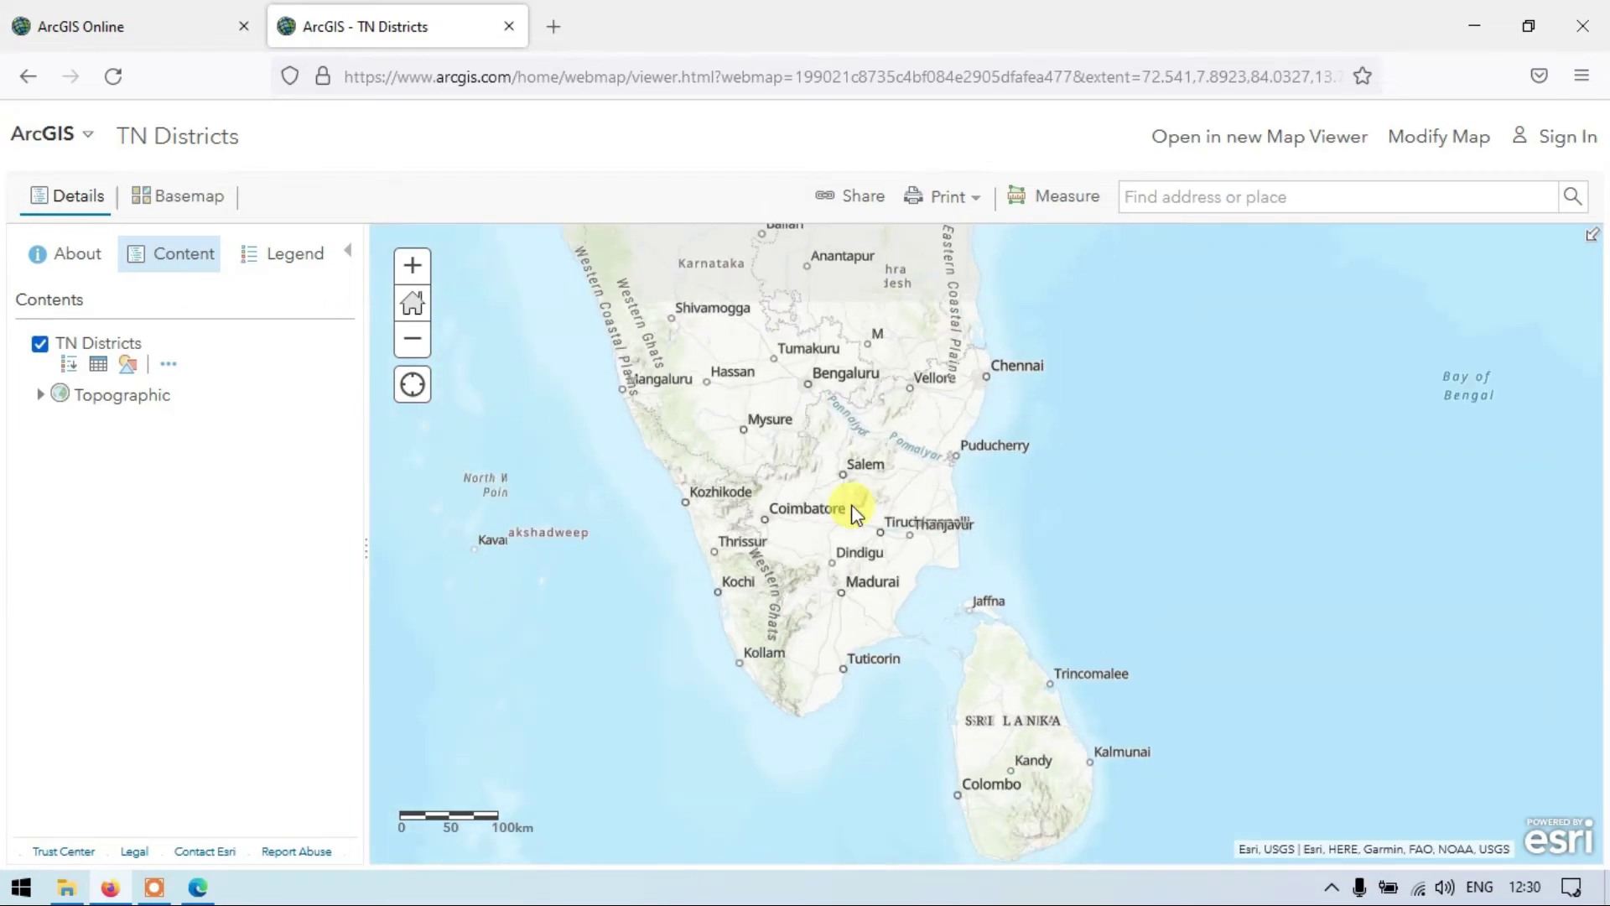
scroll(852, 505, up, 1)
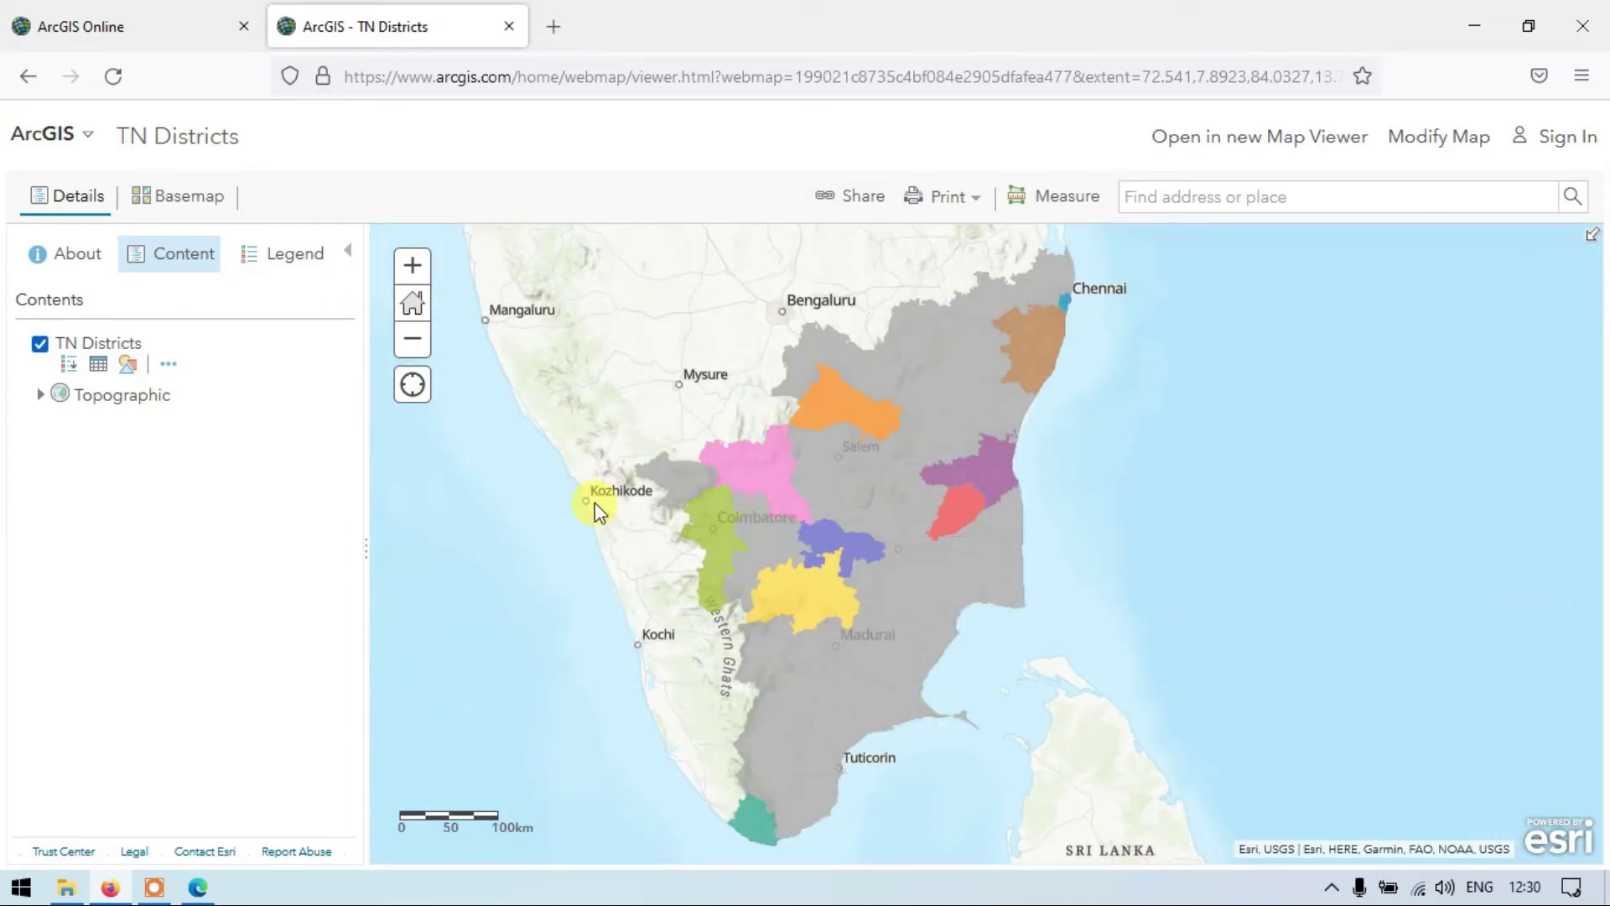
Step: In the Types style options, move all Other values out so each district gets its own colour
click(128, 365)
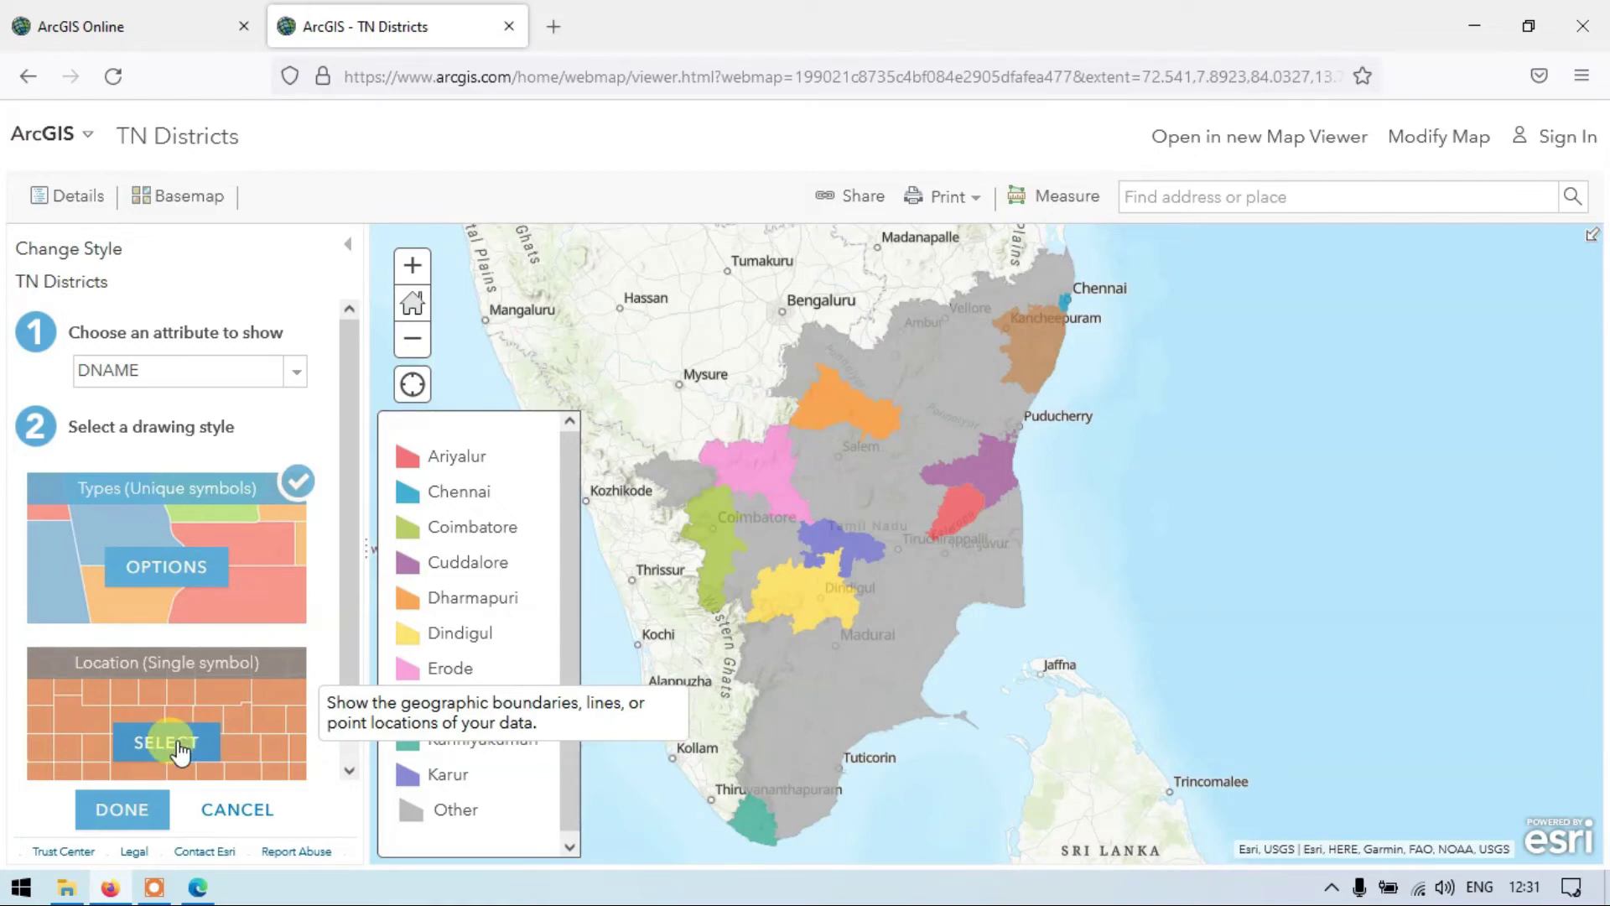
click(201, 577)
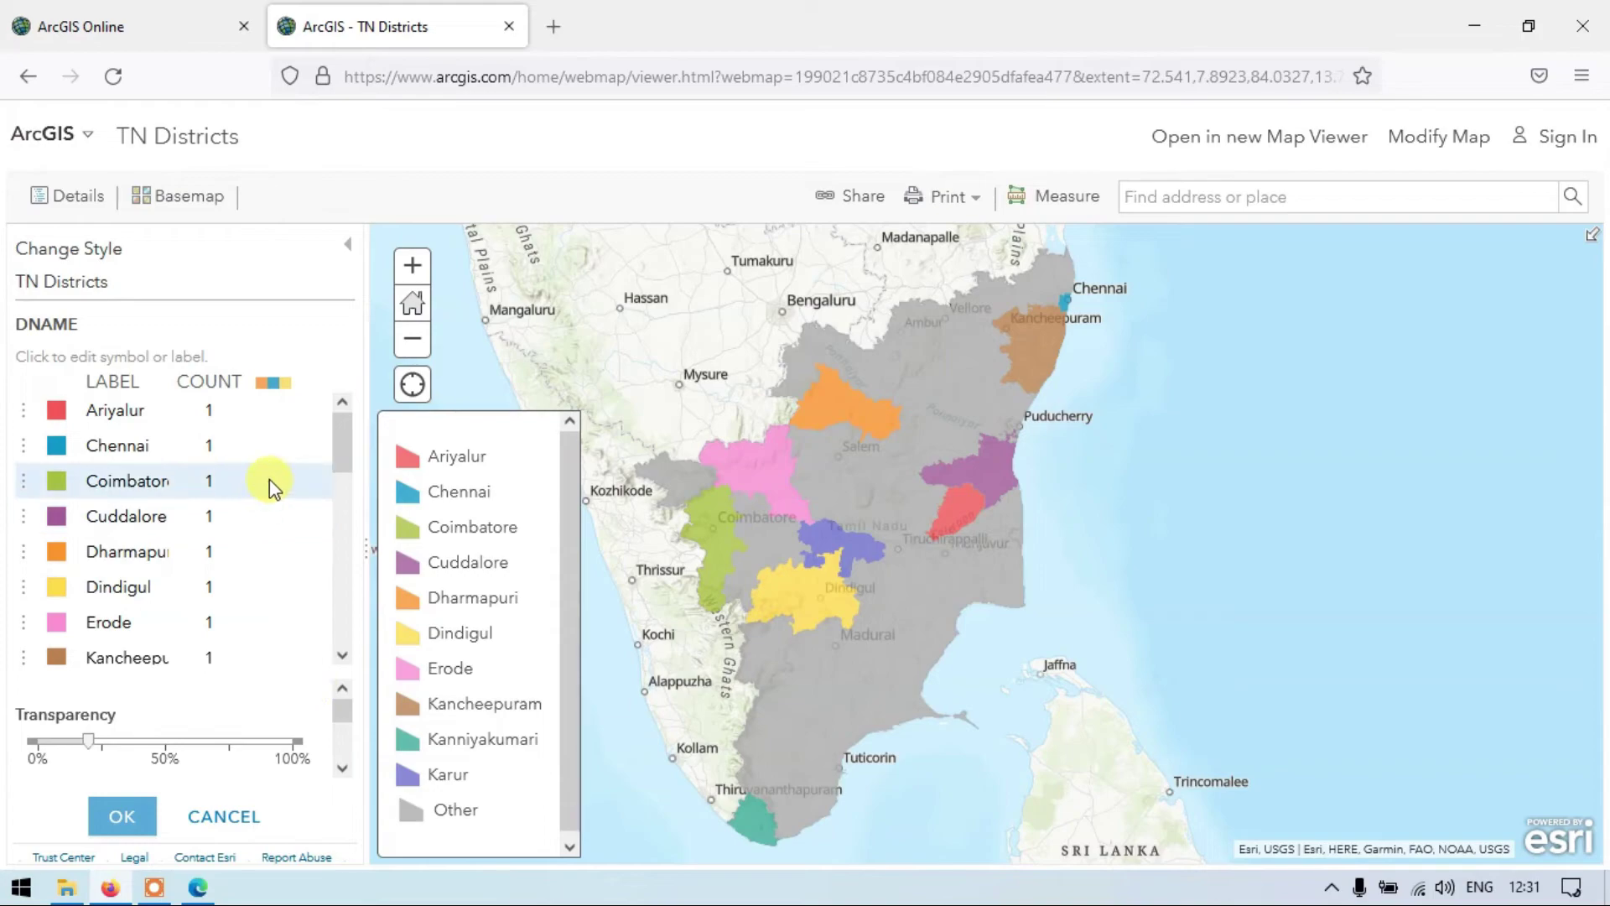
scroll(334, 646, down, 3)
scroll(322, 662, up, 3)
scroll(293, 647, down, 3)
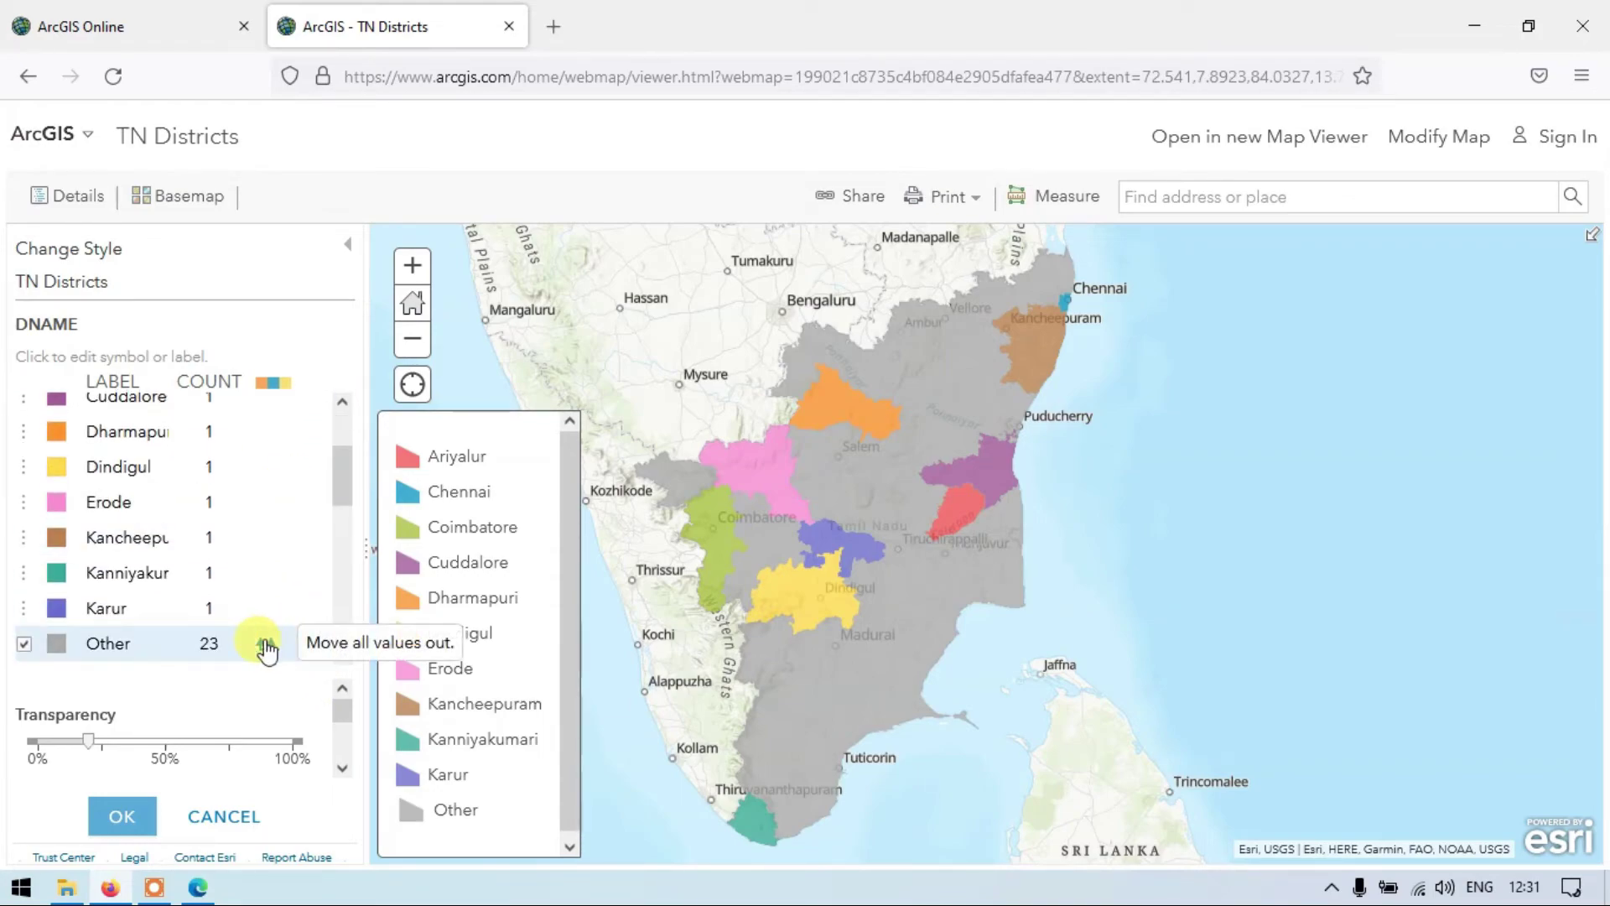
click(265, 646)
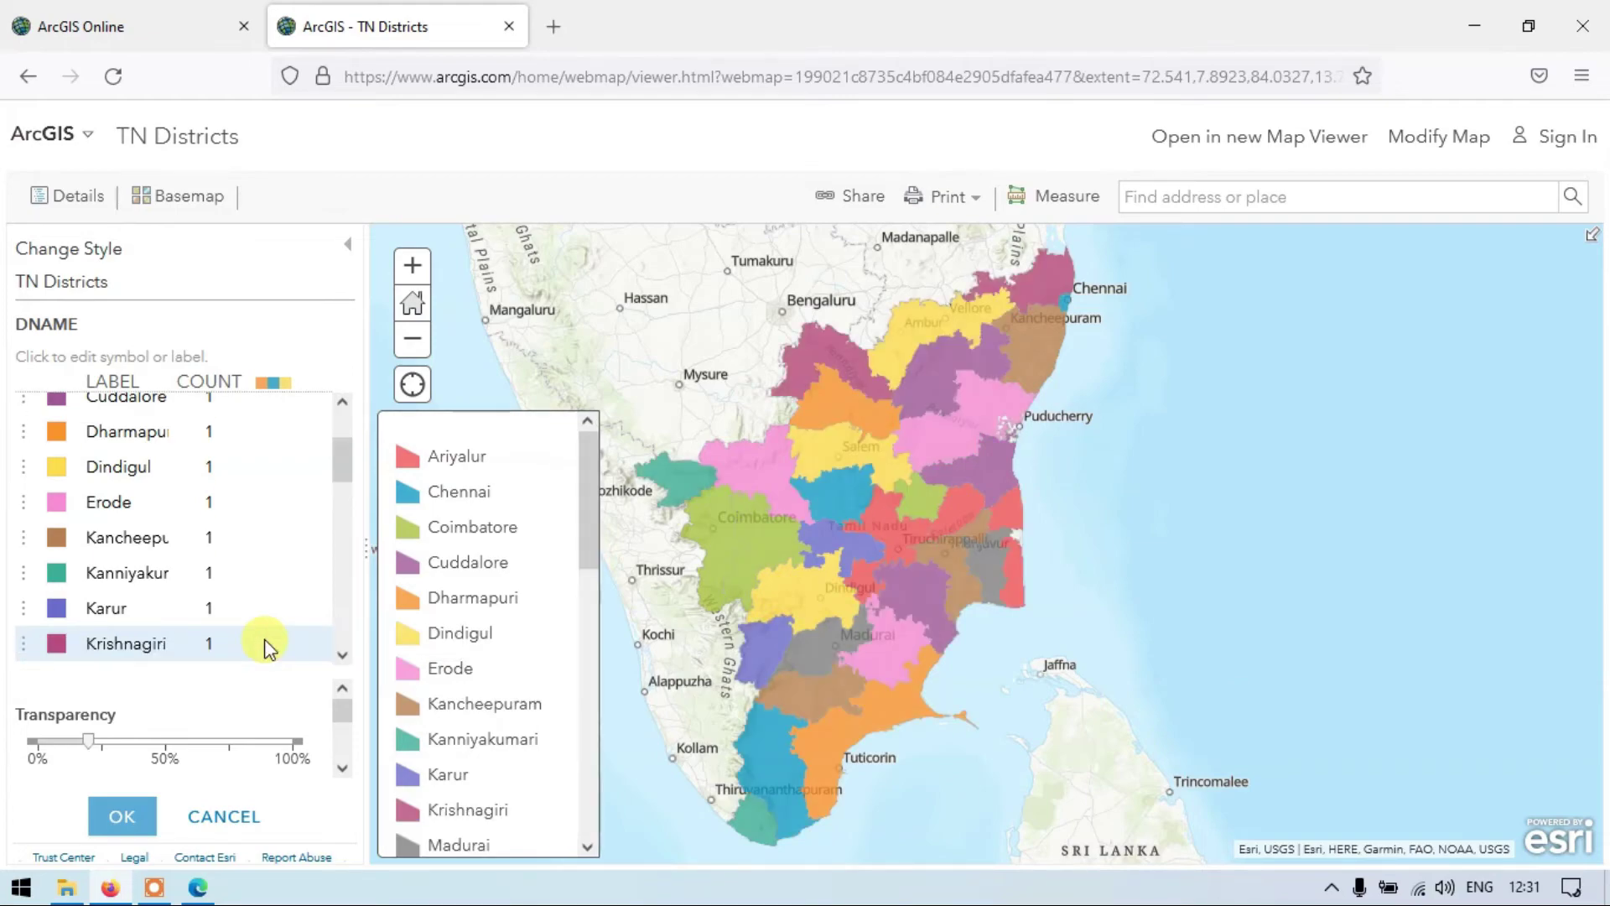
click(132, 819)
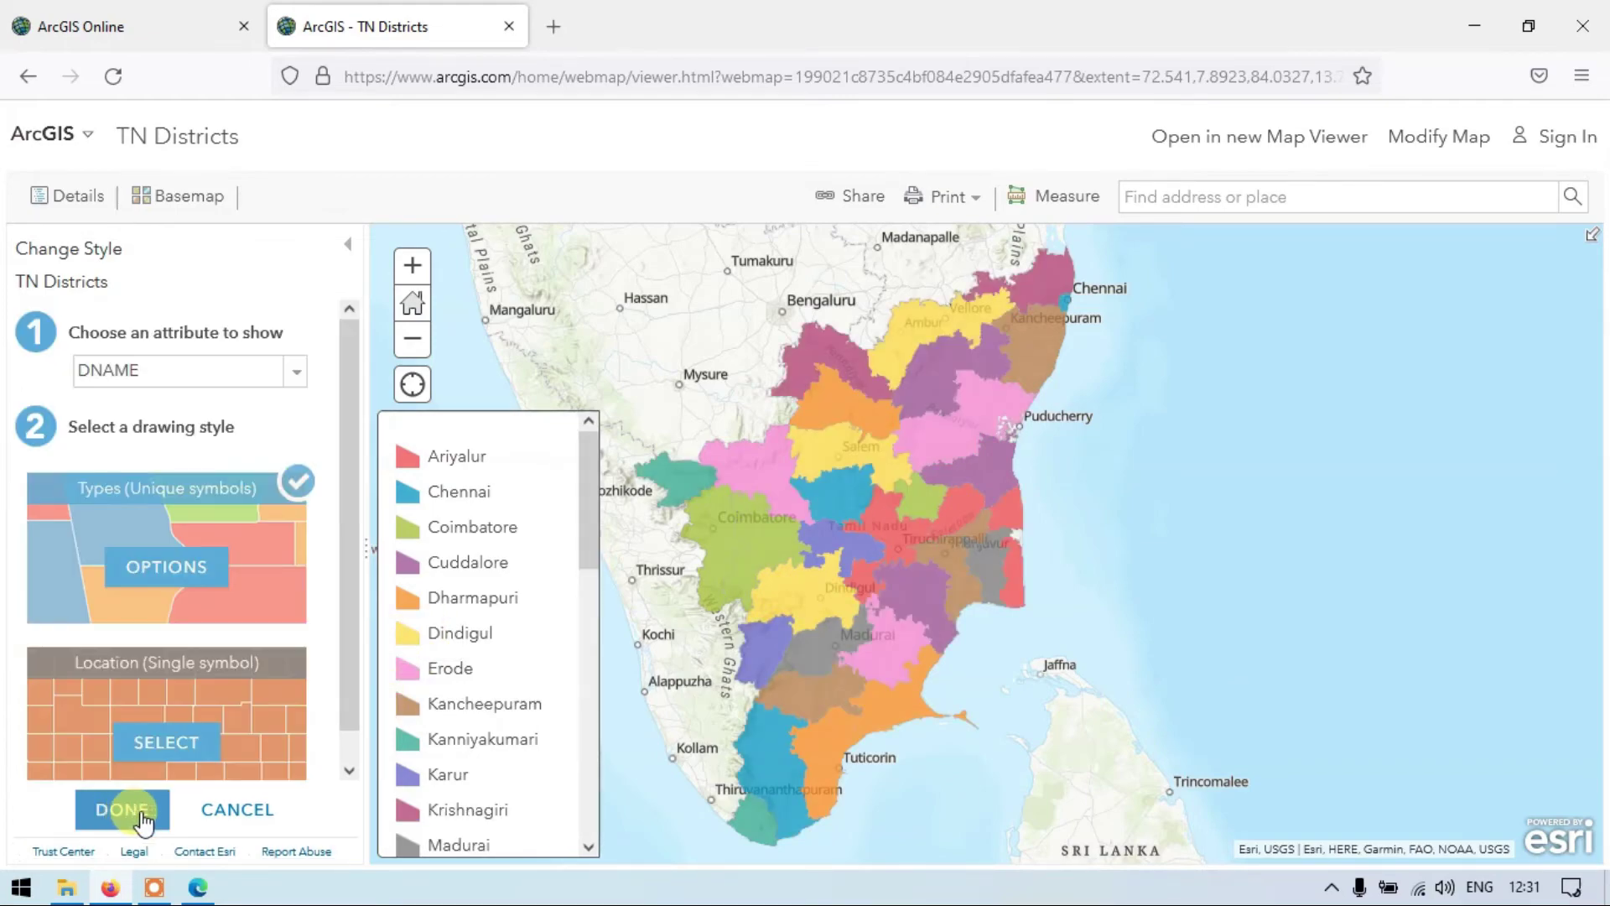
click(151, 810)
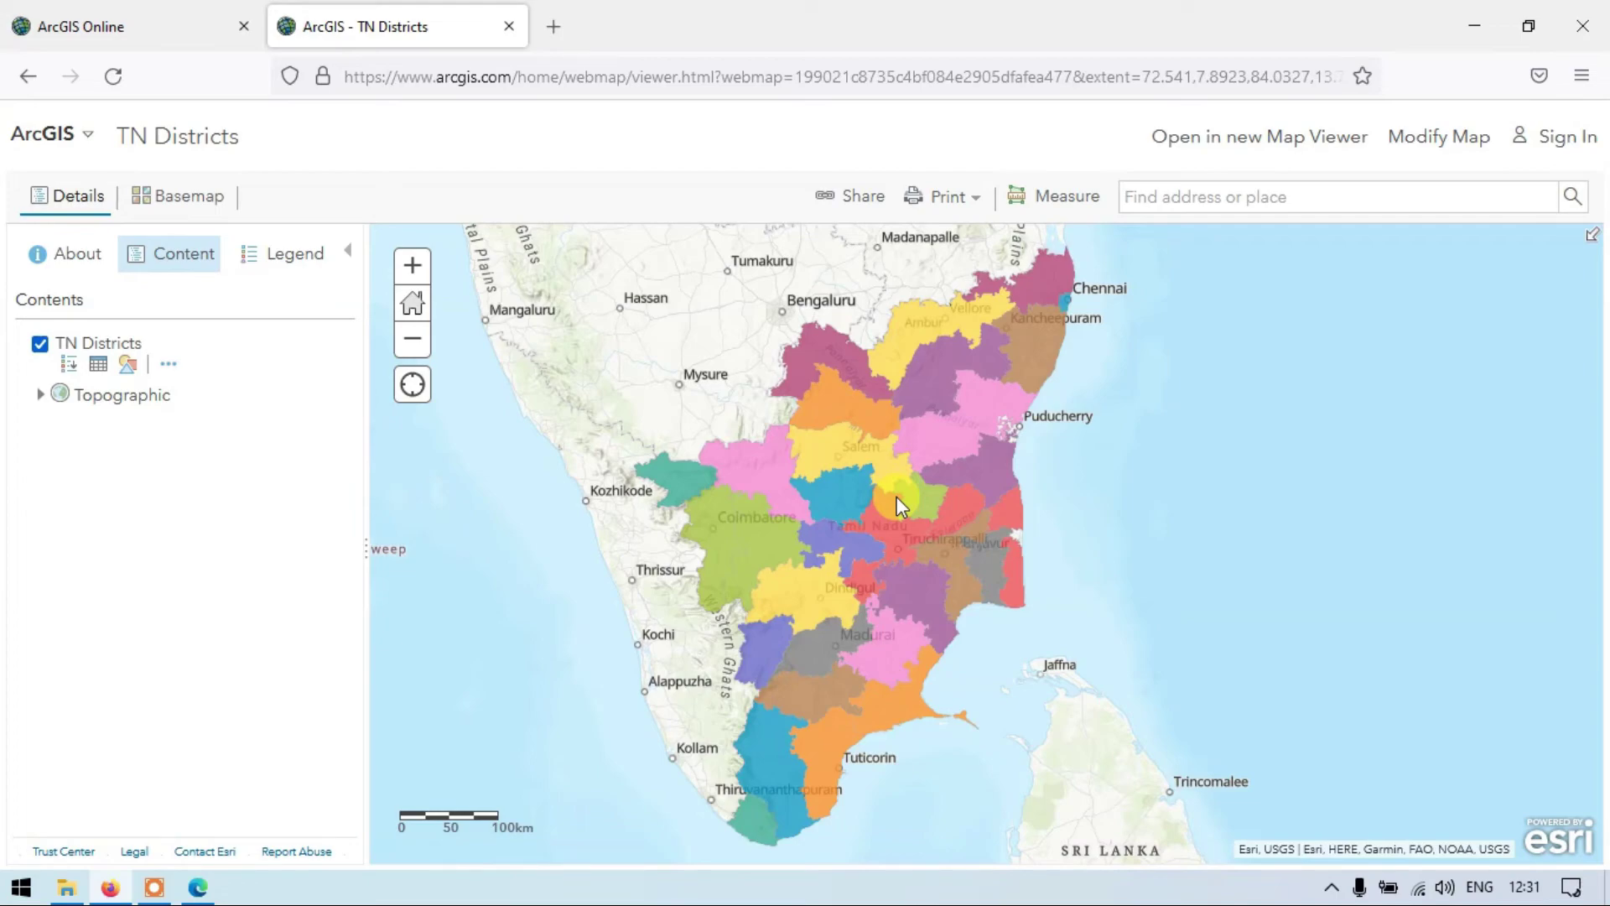
double_click(878, 500)
click(852, 354)
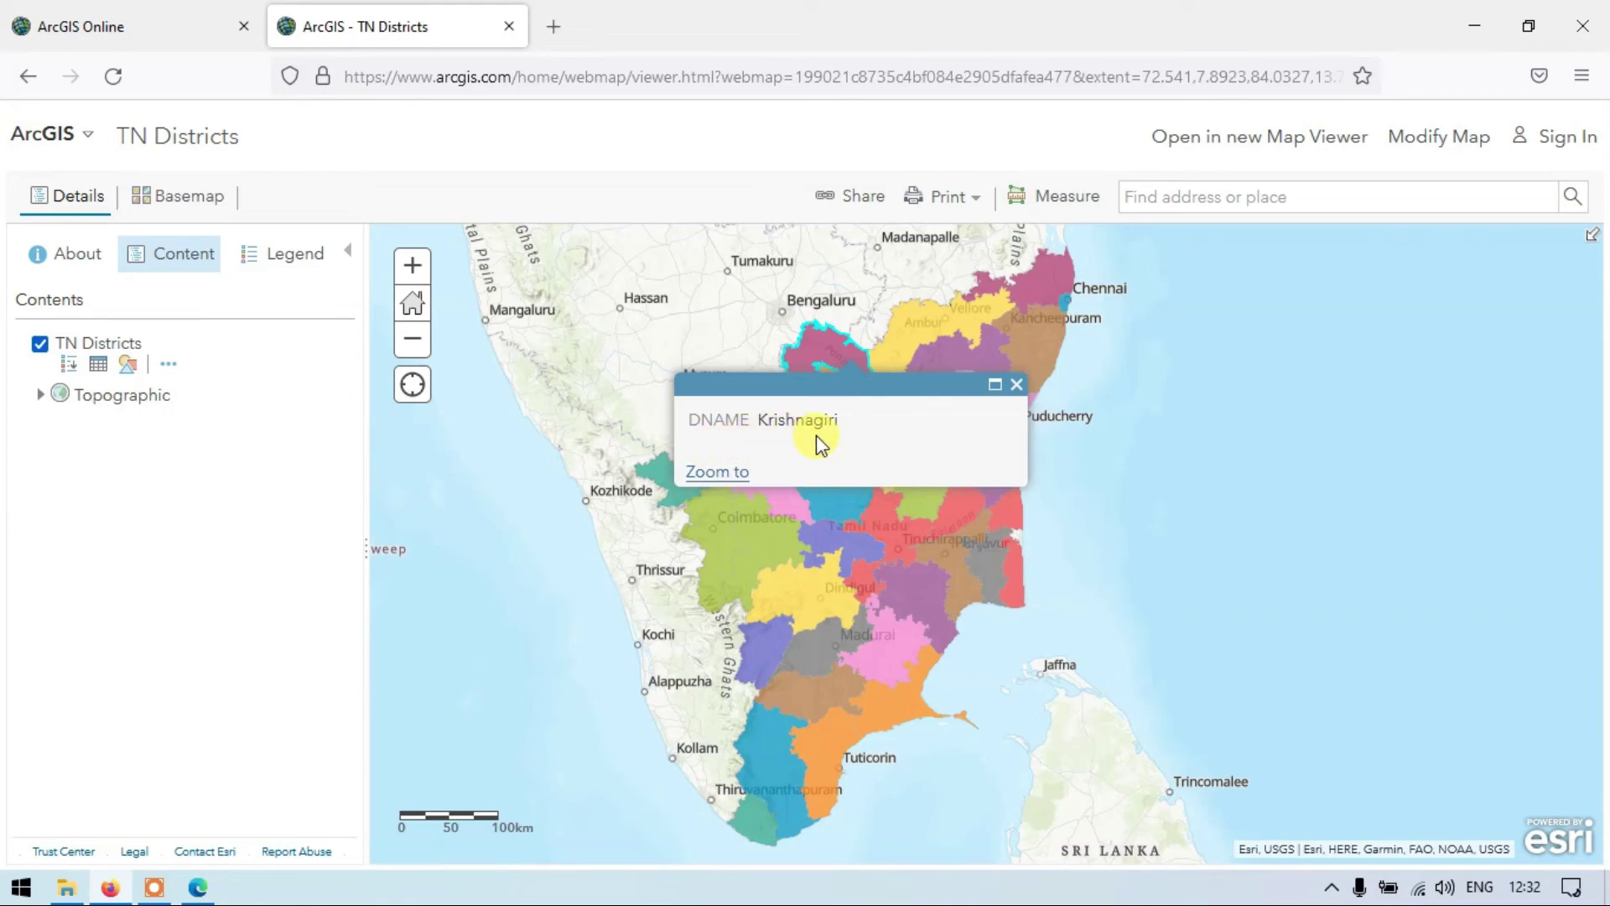
click(1036, 352)
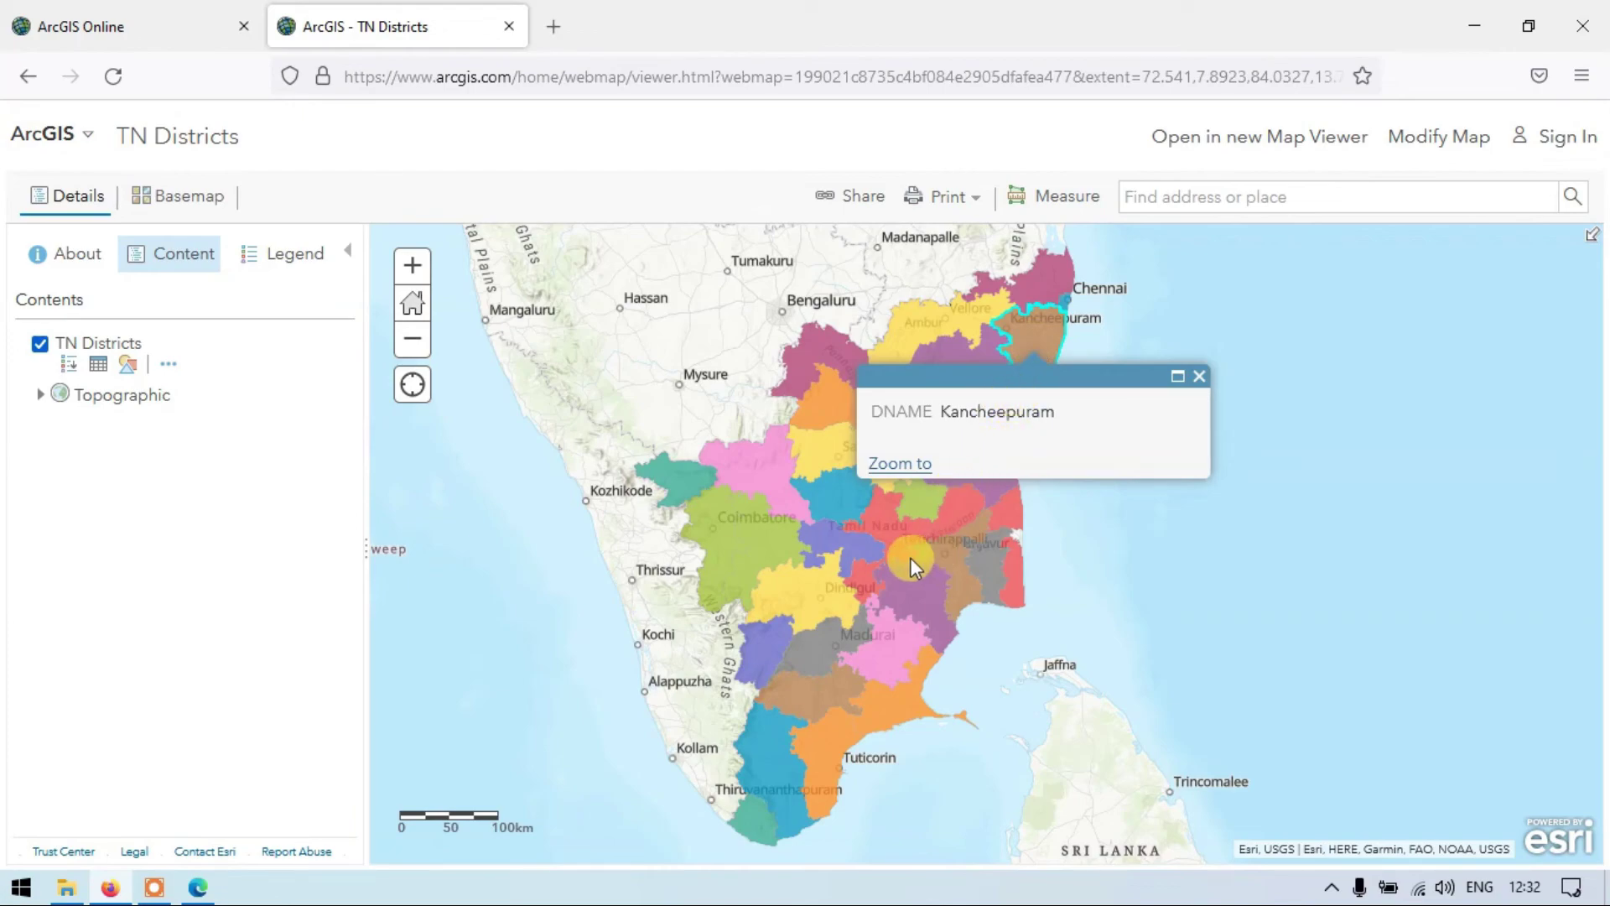
click(841, 500)
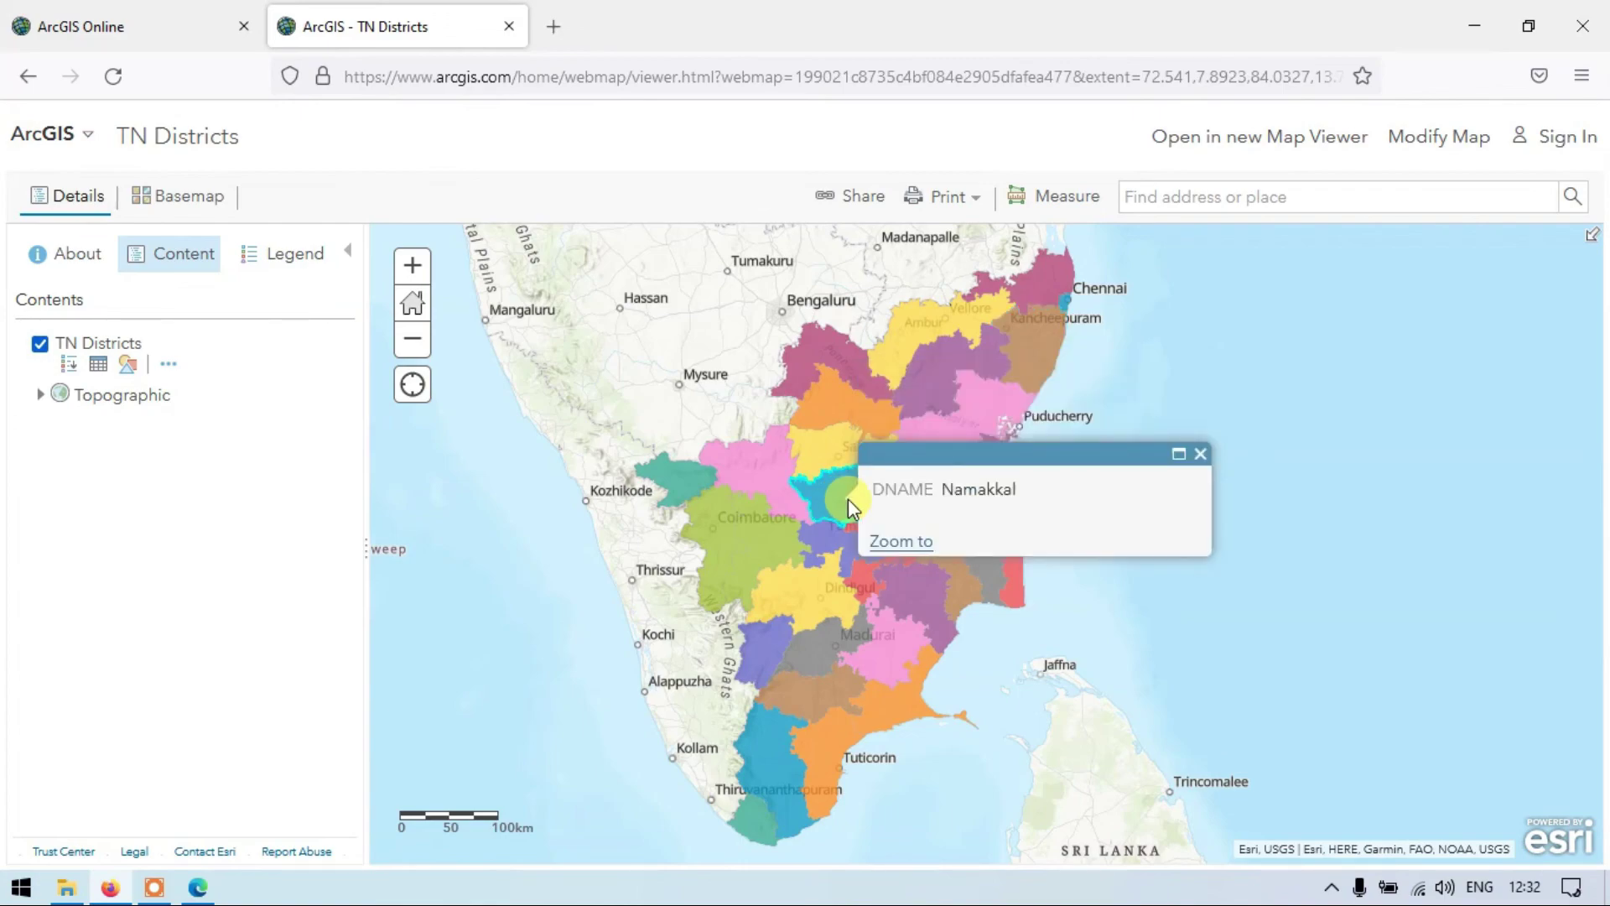
click(767, 496)
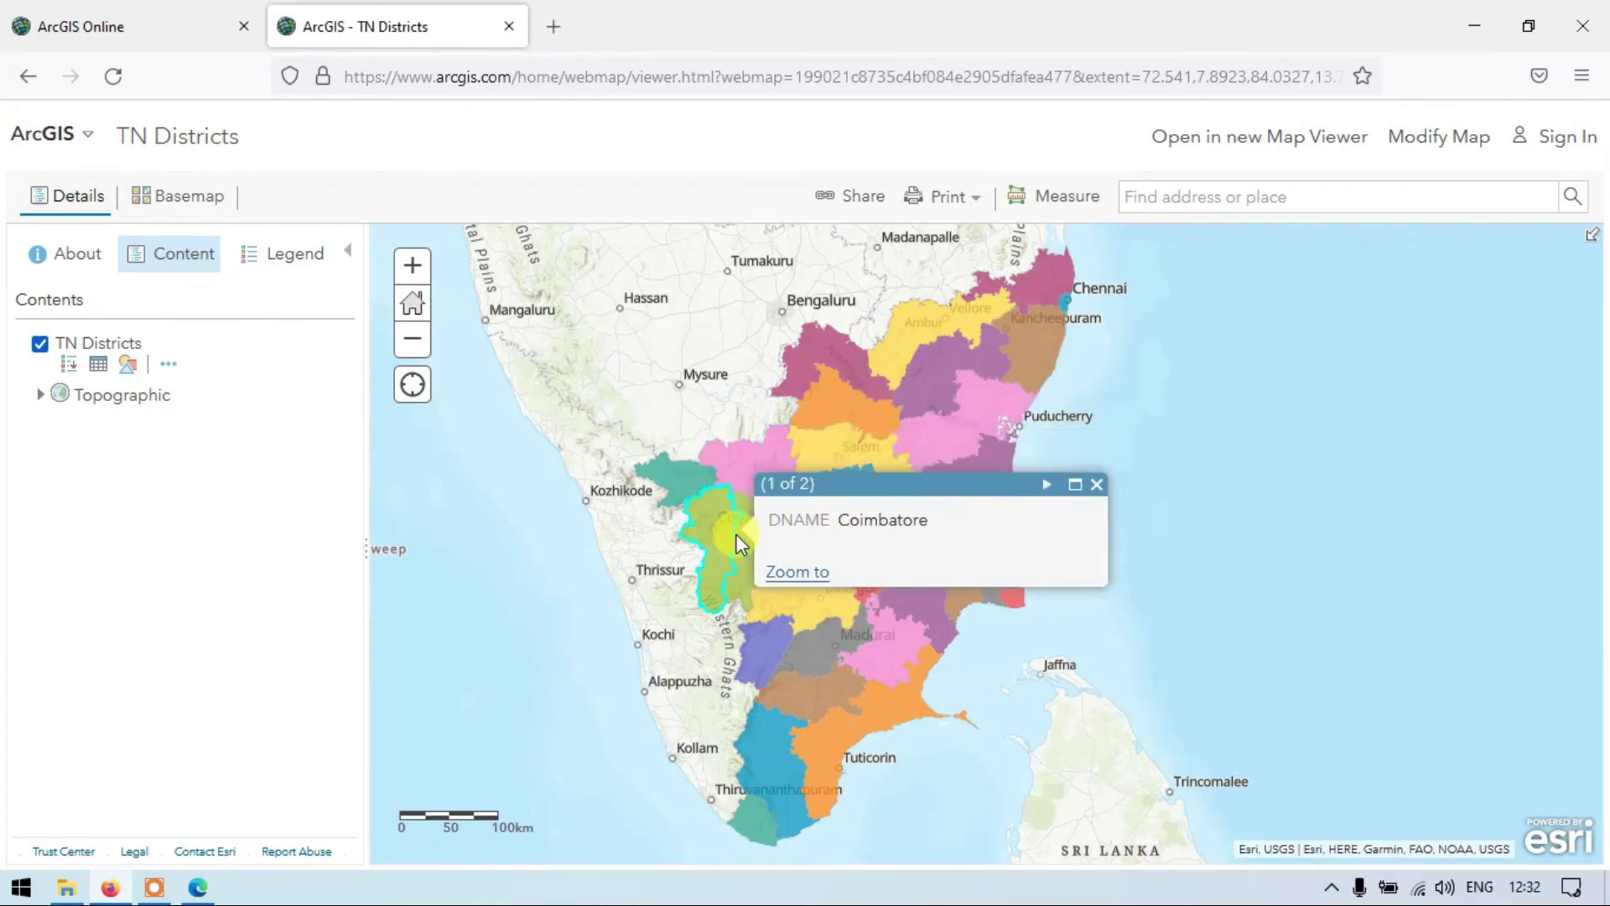
click(816, 600)
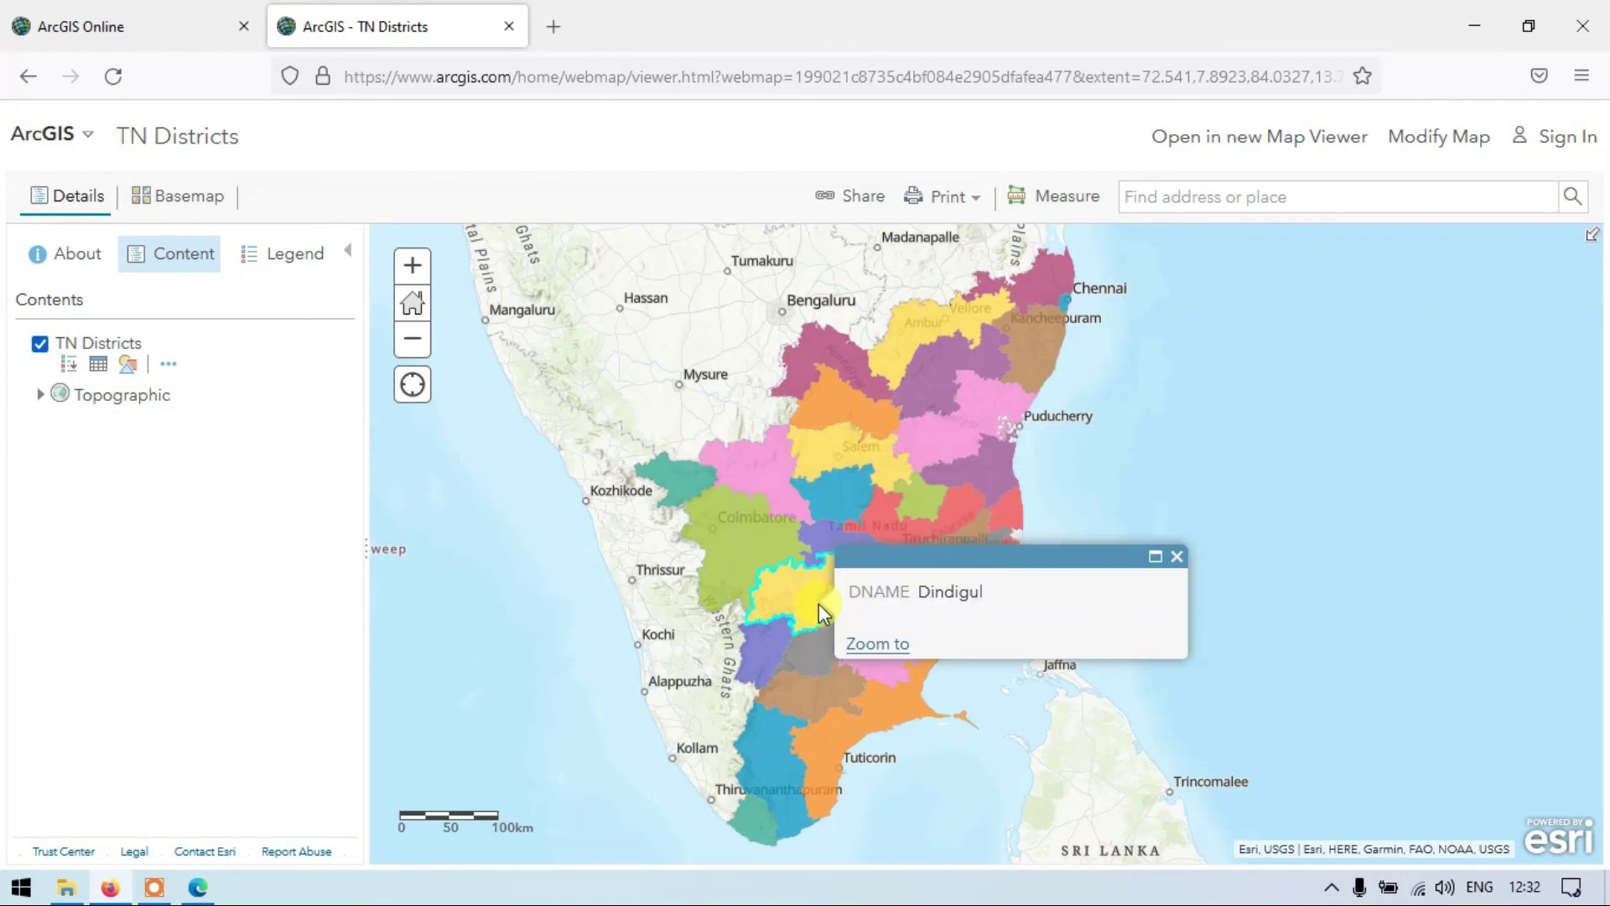
click(1178, 557)
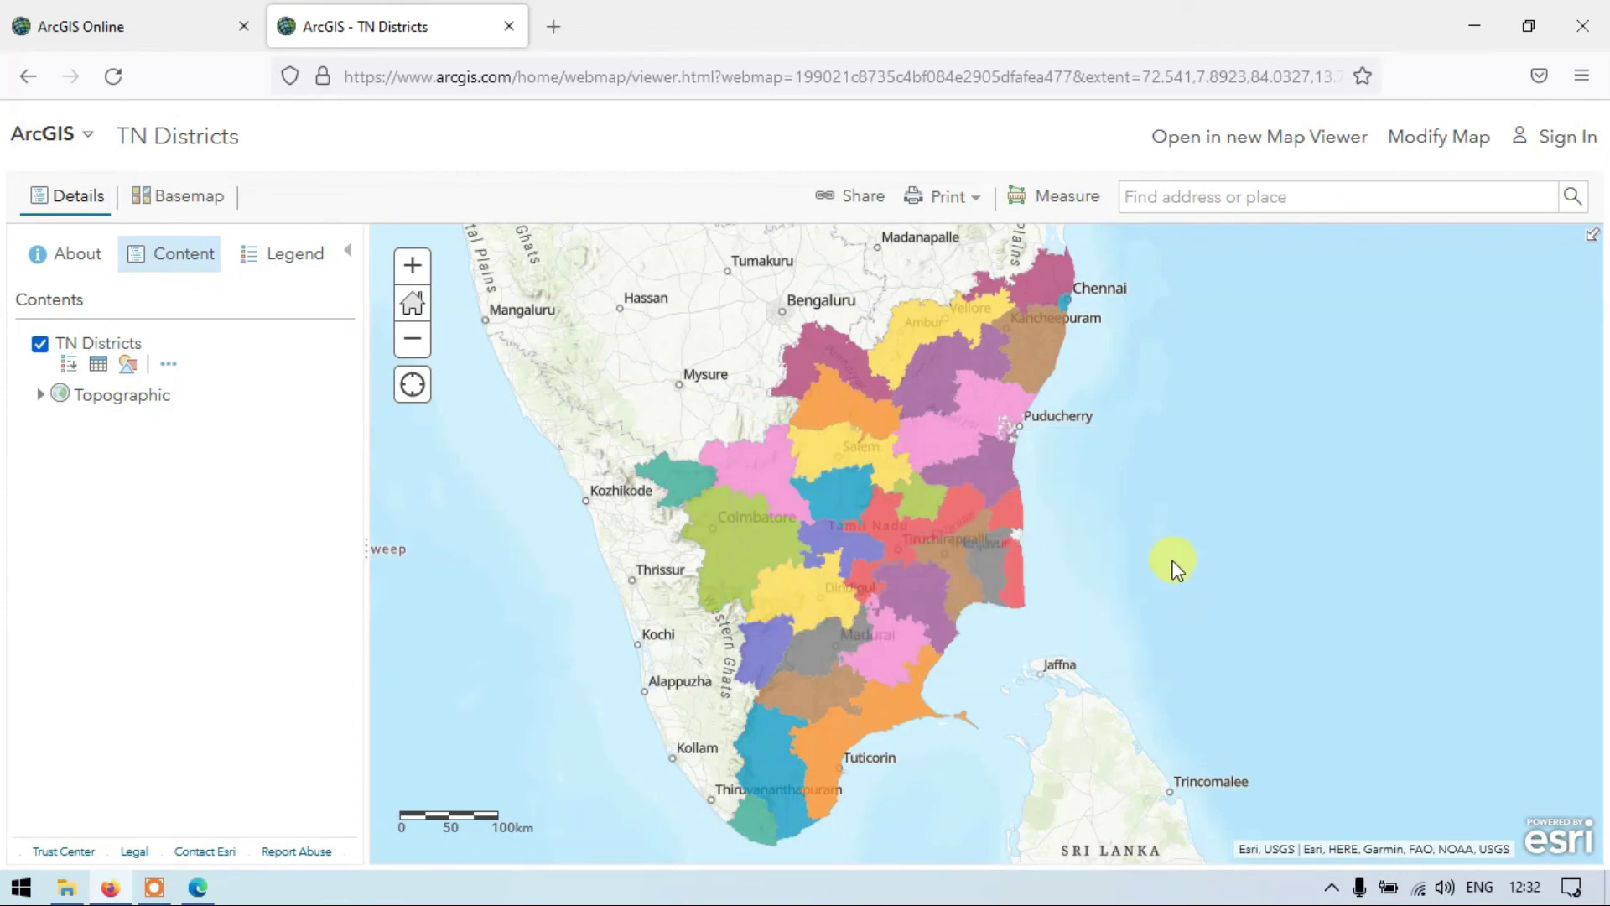
scroll(1098, 639, down, 1)
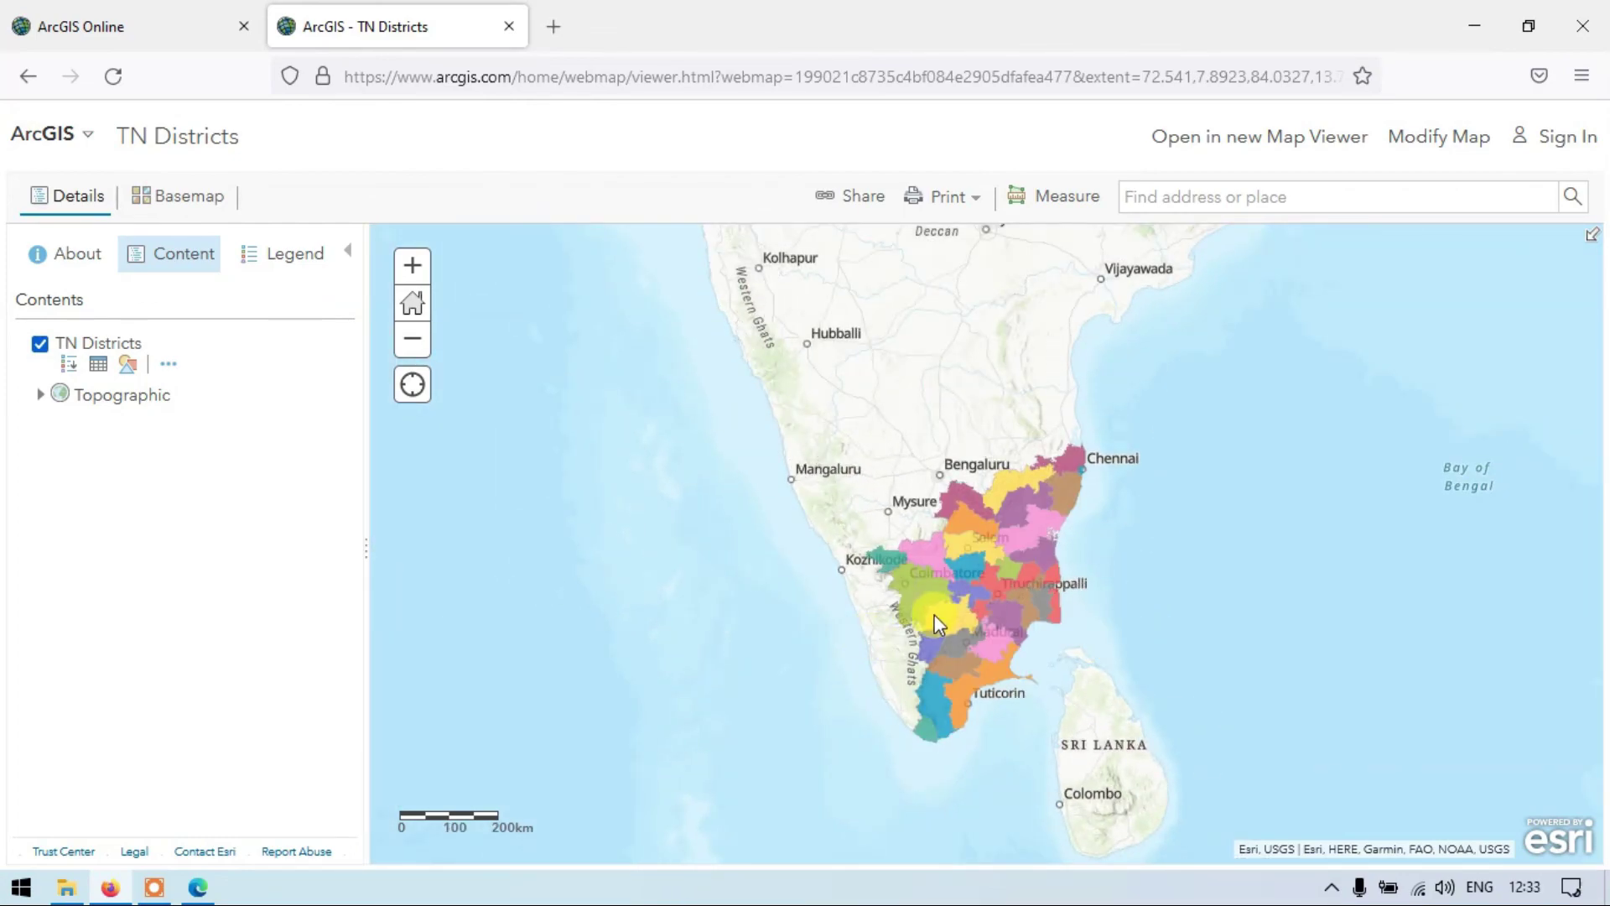
scroll(934, 614, down, 1)
scroll(941, 610, up, 1)
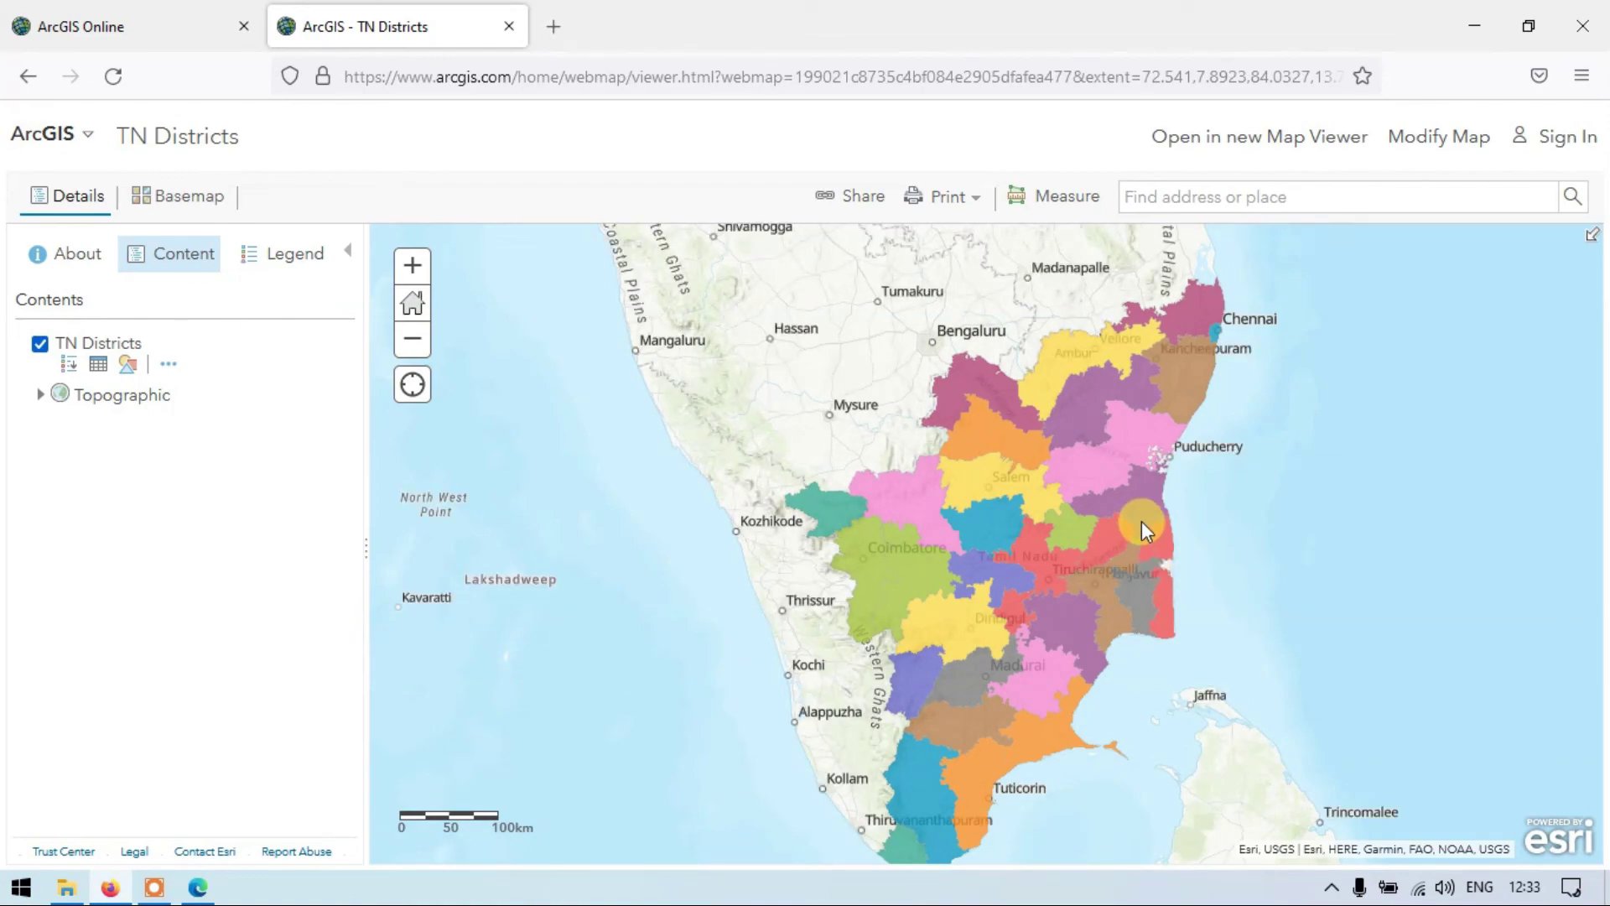
drag(1050, 510, 862, 499)
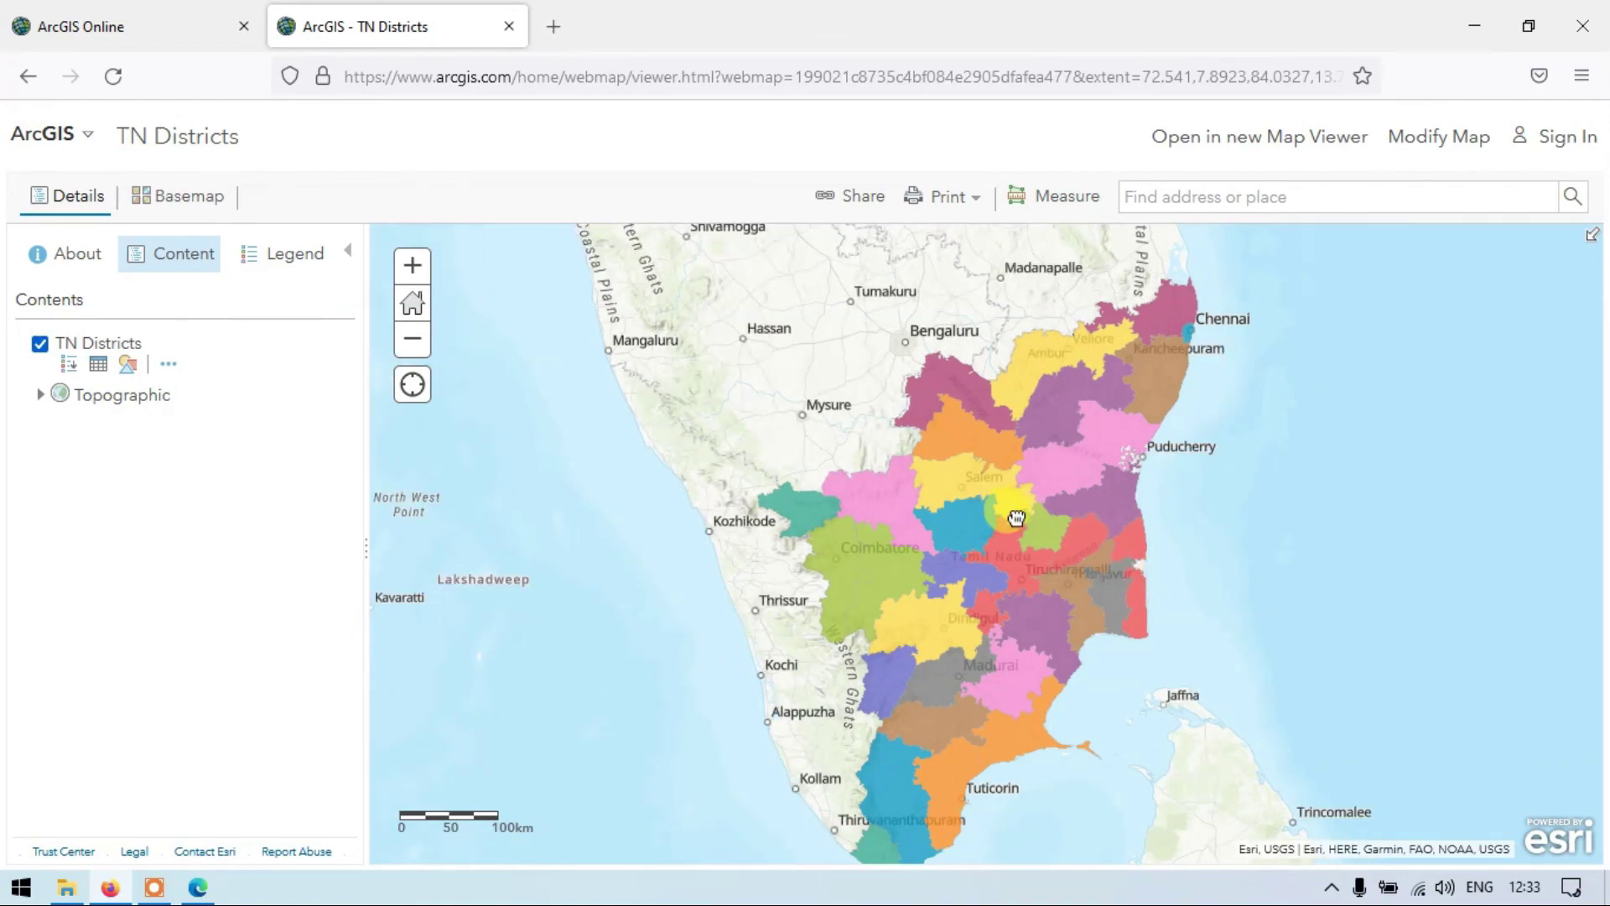
scroll(857, 559, down, 1)
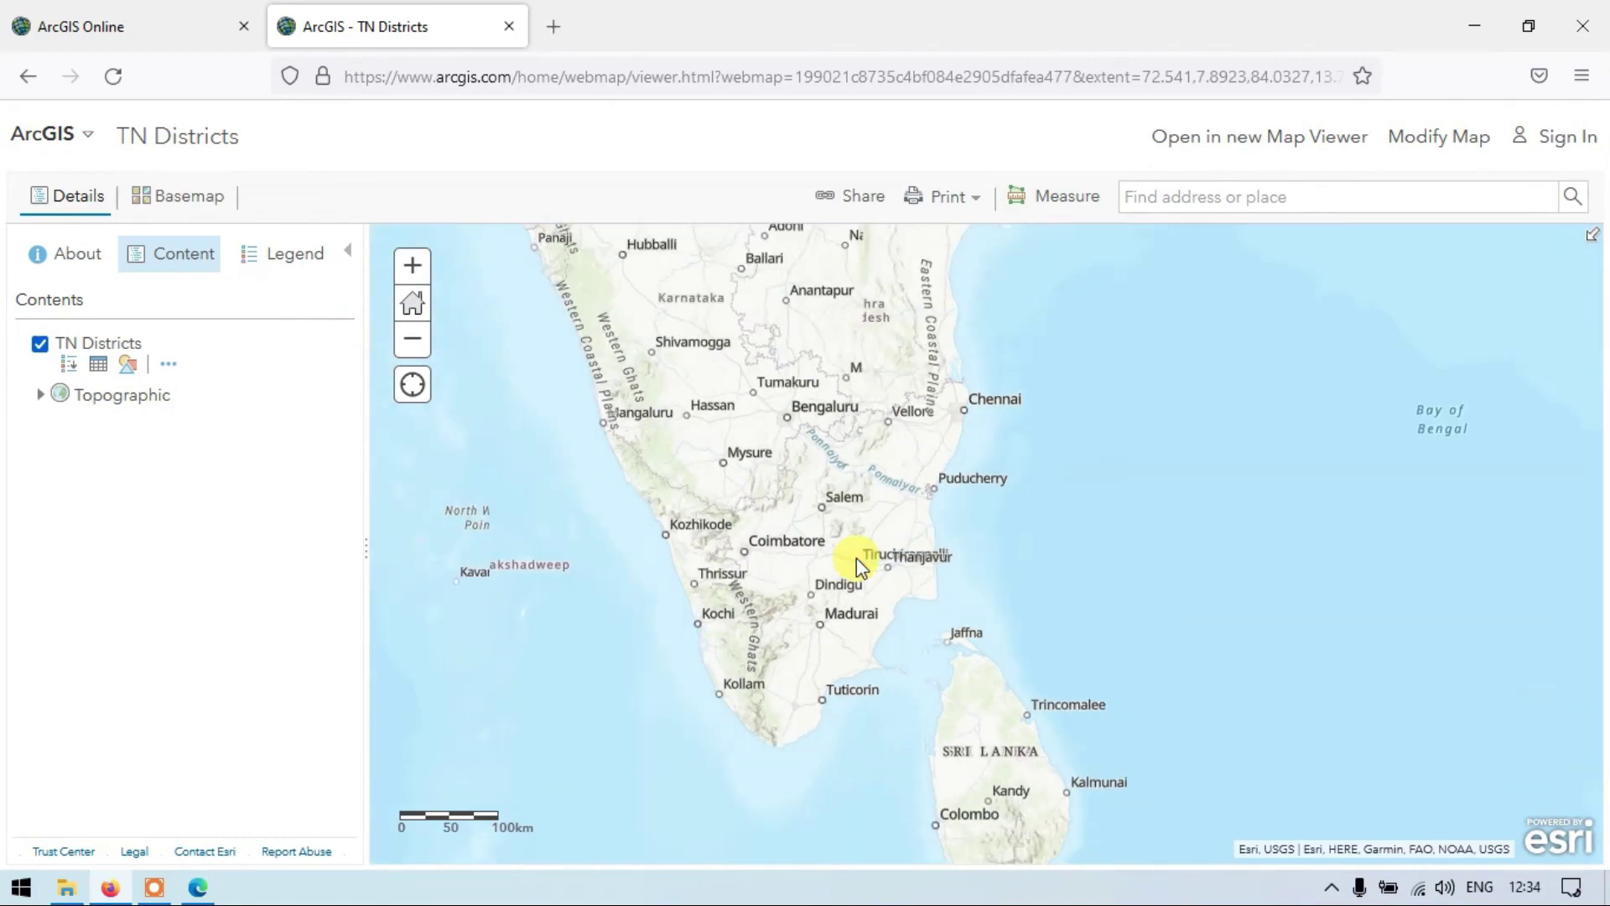